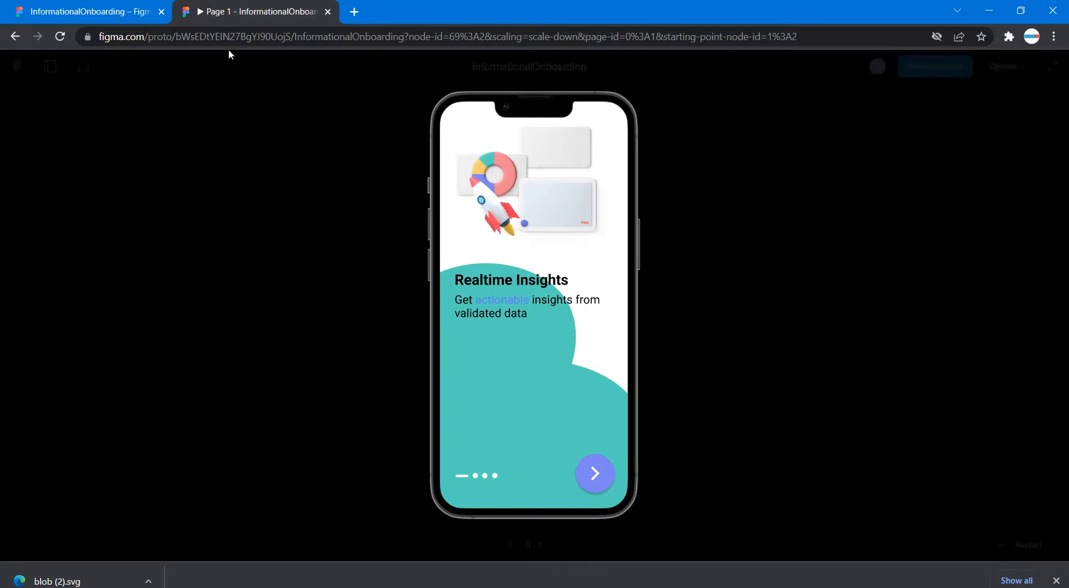
- Switch to the InformationalOnboarding design file and duplicate the iPhone 13 / 13 Pro - 5 frame three times
left_click(34, 11)
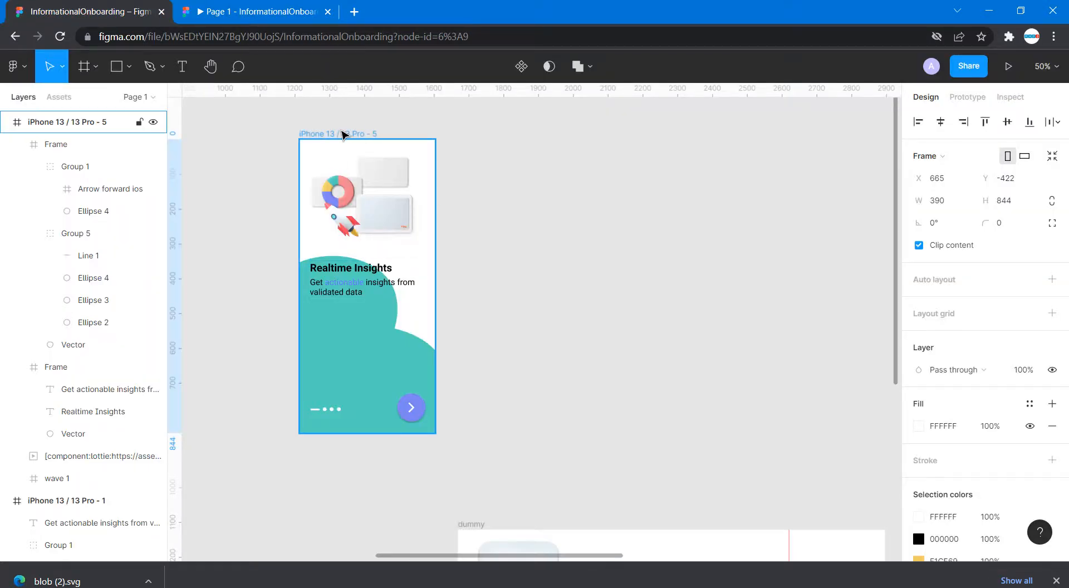
scroll(296, 160, "left", 10)
scroll(296, 160, "right", 7)
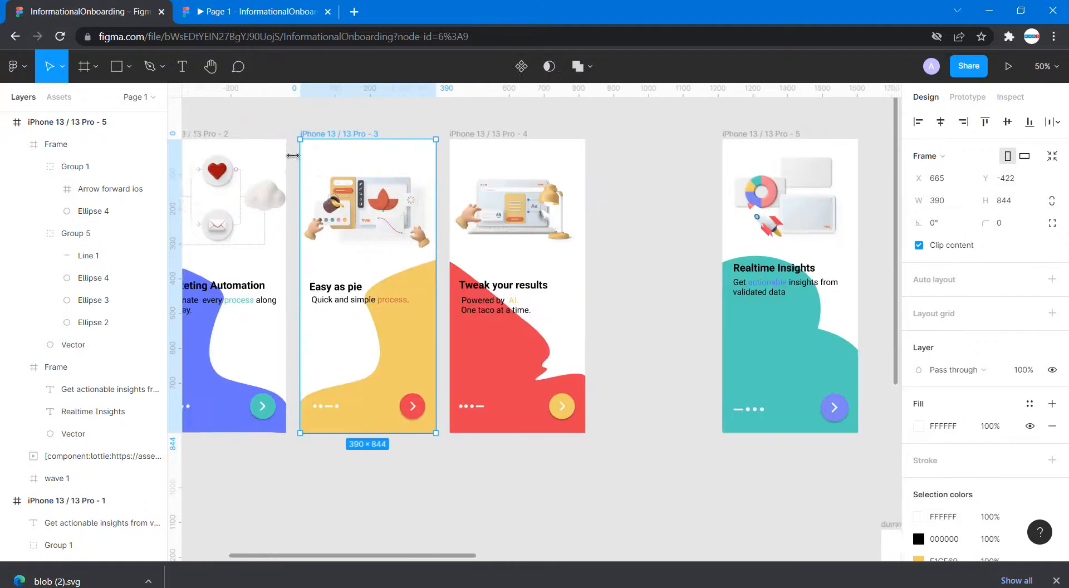
left_click(493, 135)
left_click(493, 135)
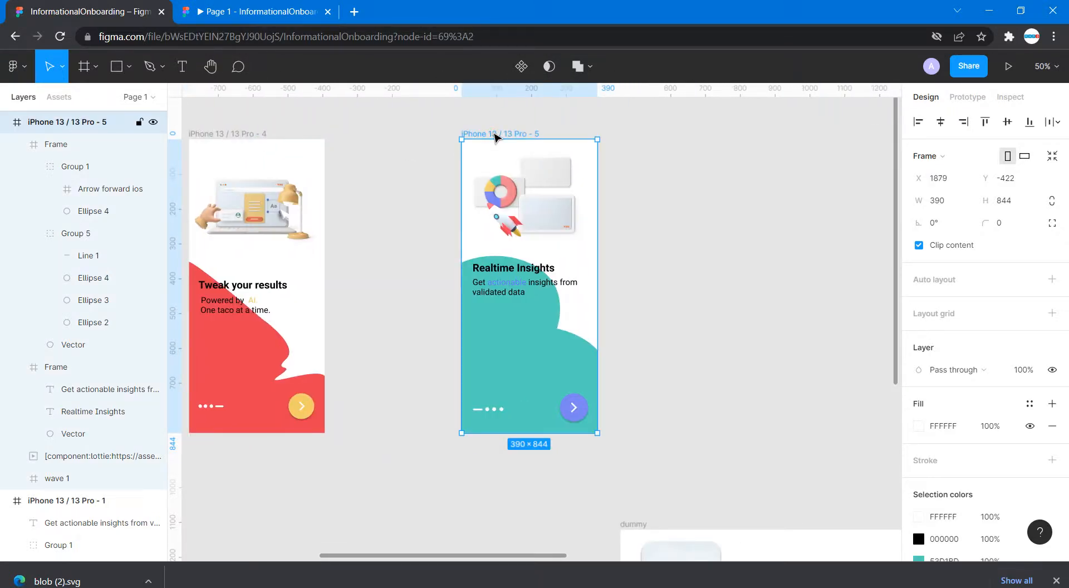
key("ctrl+d")
key("ctrl+d")
key("ctrl+d")
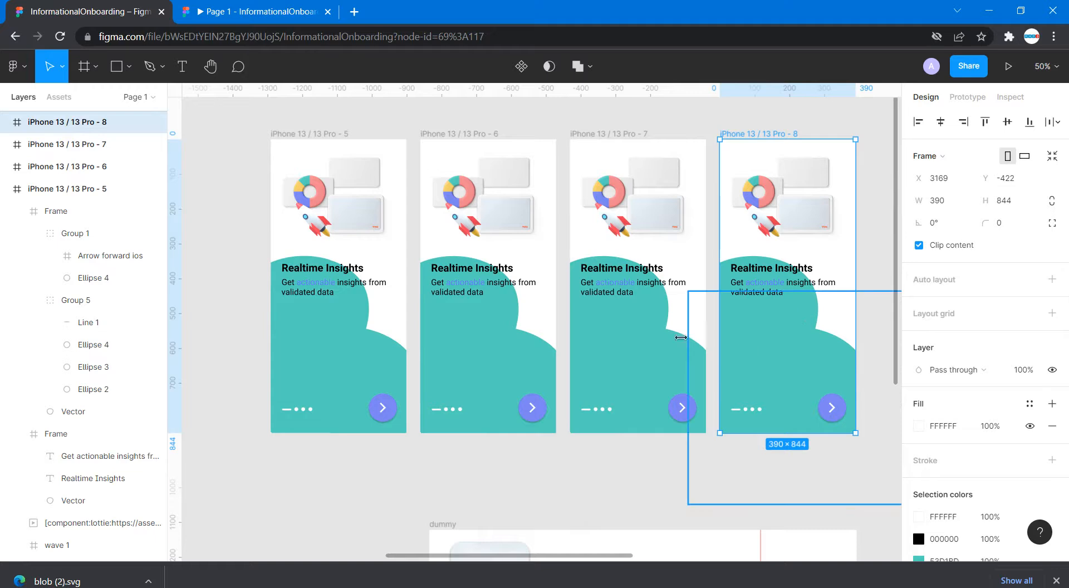
- Move the first page-indicator dot on the iPhone 13 / 13 Pro - 6 frame to the start of the row, at X 118, Y 337
scroll(341, 362, "left", 15)
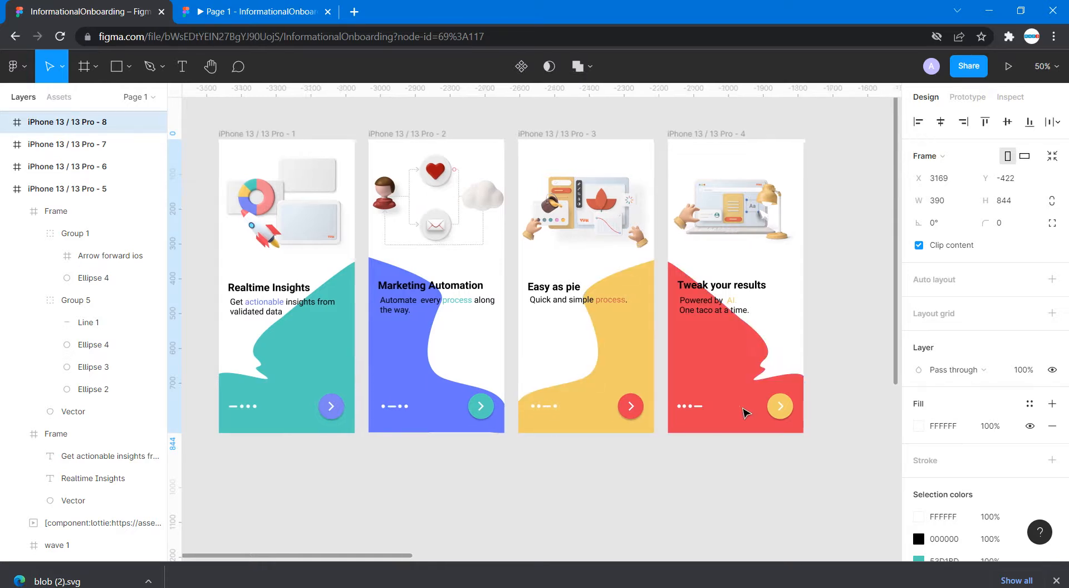
scroll(746, 412, "right", 10)
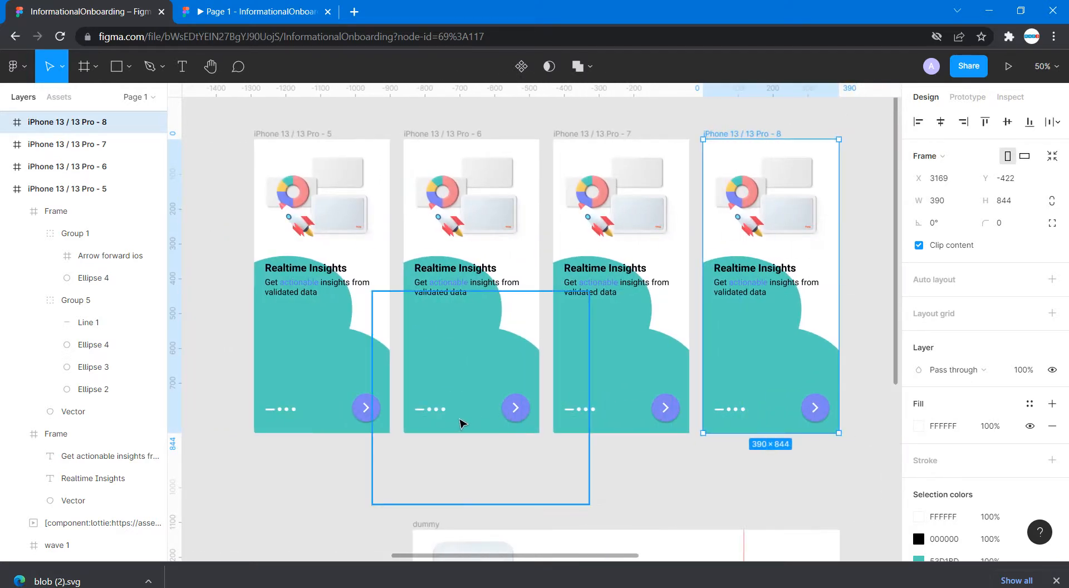
left_click(430, 410)
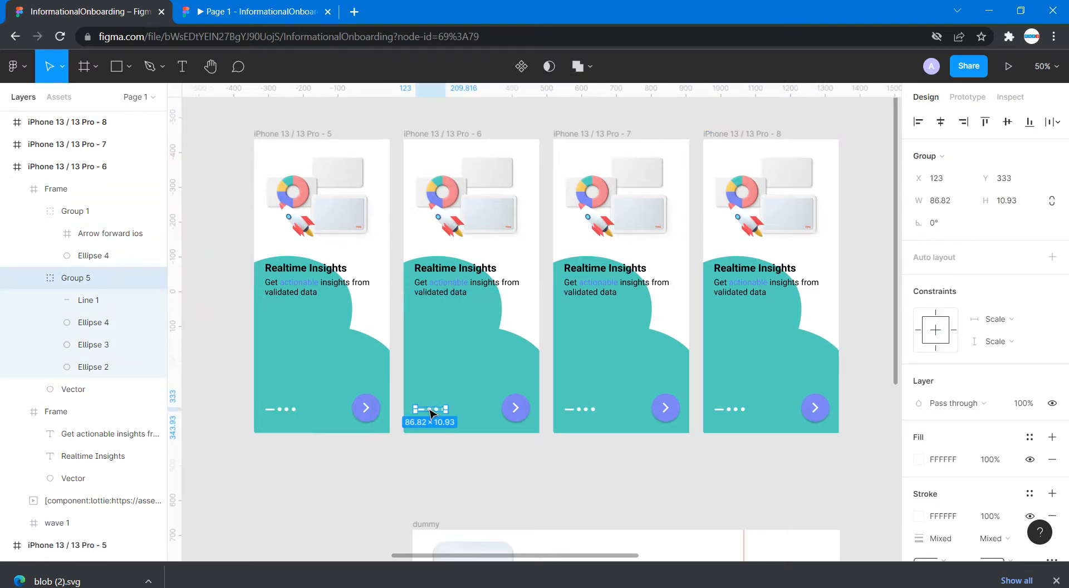
double_click(431, 412)
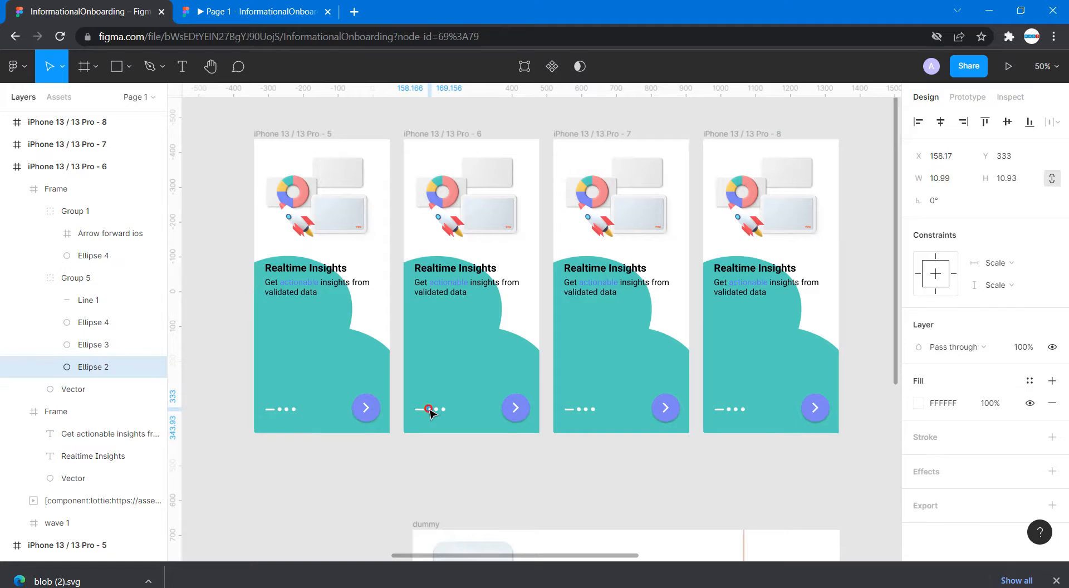
left_click_drag(430, 413, 415, 415)
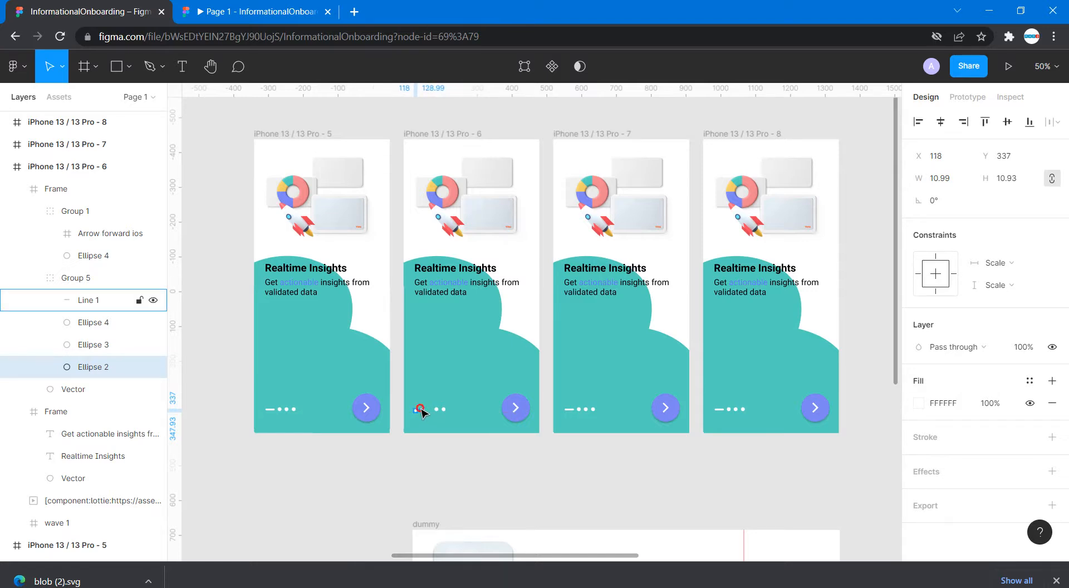
- Nudge the page-indicator line on the iPhone 13 / 13 Pro - 6 frame rightward to X 142, between the first dot and the remaining dots
left_click(421, 412)
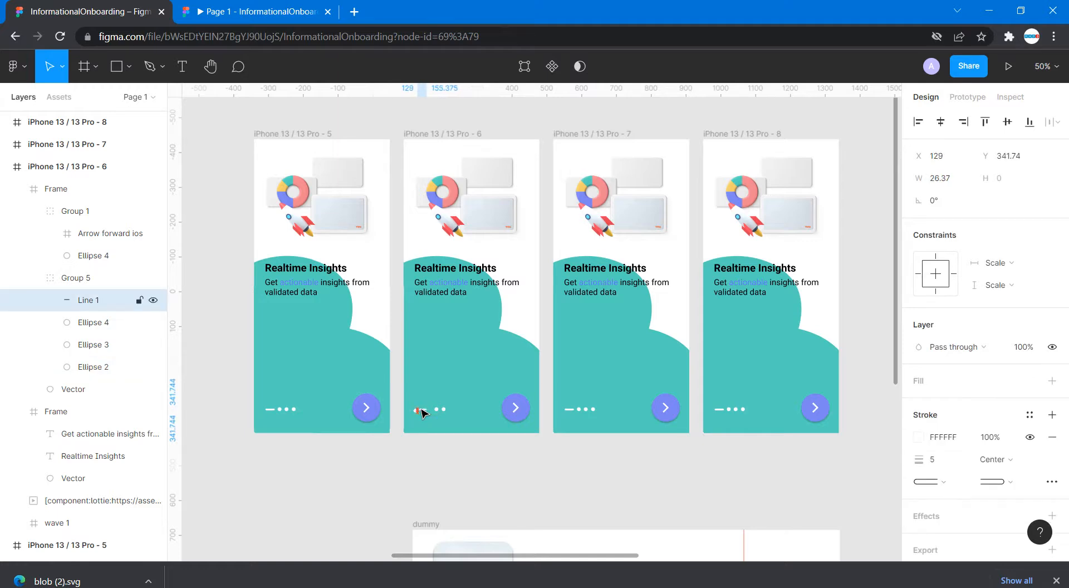
key("Right")
key("Right")
key("Right")
key("Right")
key("Right")
key("Right")
key("Right")
key("Right")
key("Right")
key("Right")
key("Right")
key("Right")
key("Right")
key("Right")
key("Right")
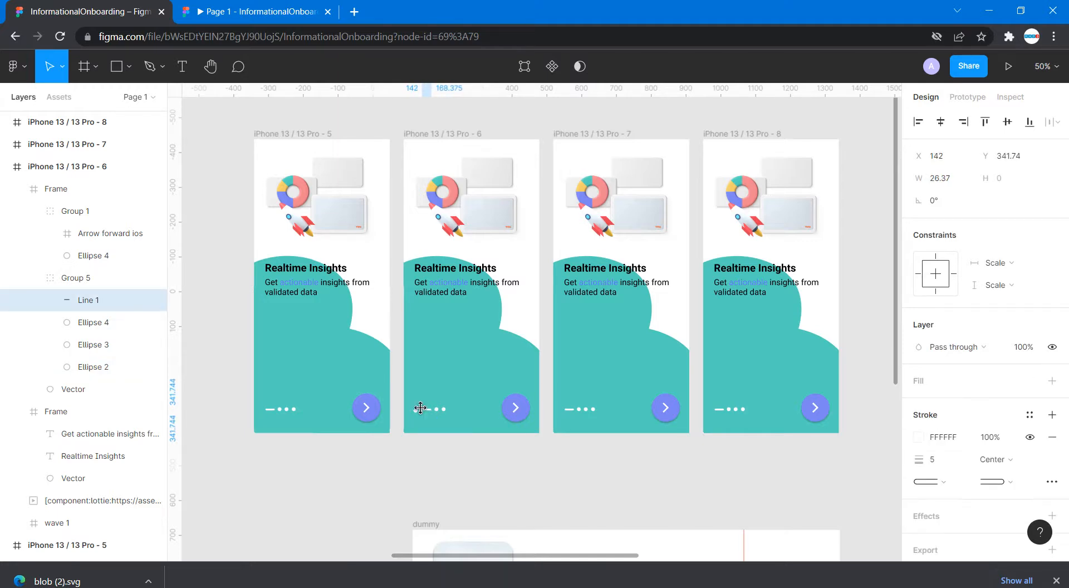
left_click(422, 465)
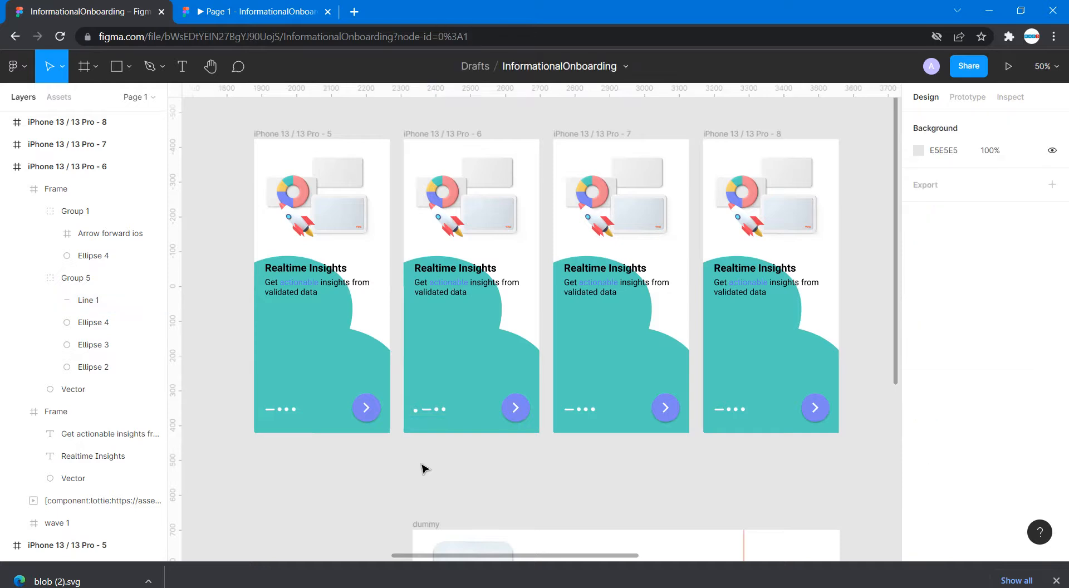
- Delete the whole page-indicator group from the iPhone 13 / 13 Pro - 6 frame
left_click(417, 415)
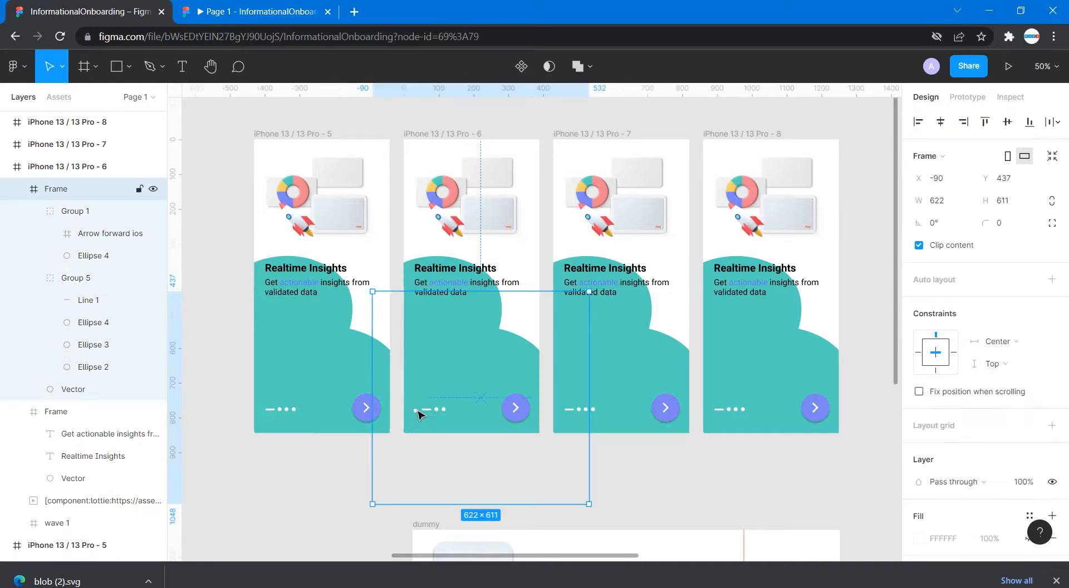
left_click(418, 415)
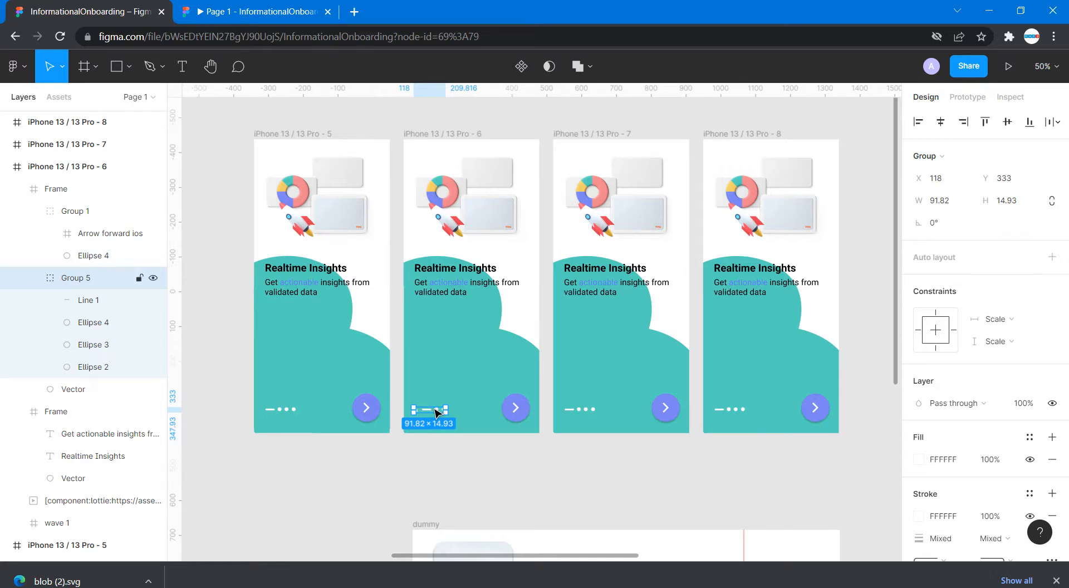
key("Delete")
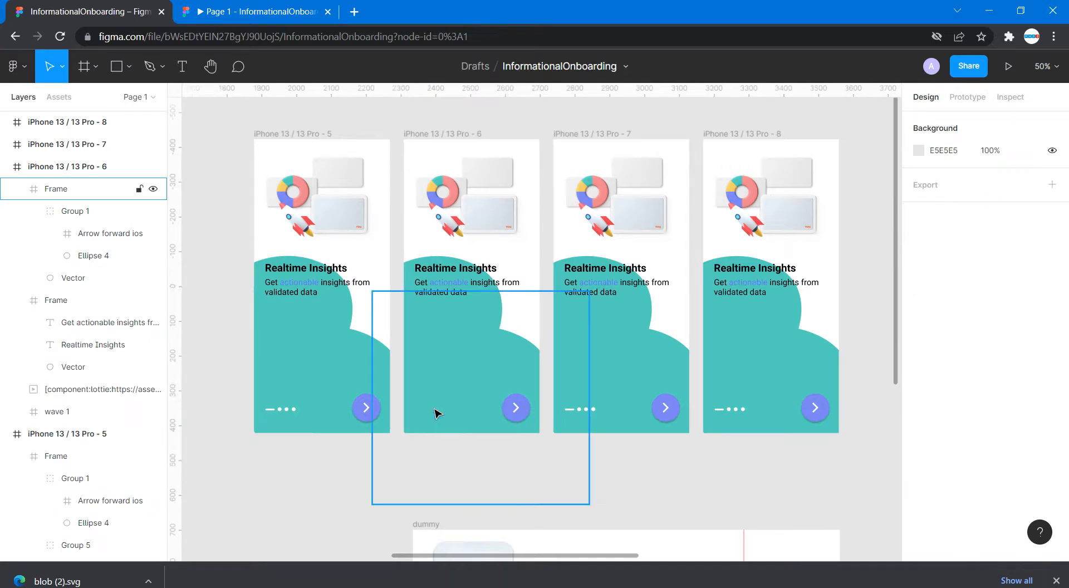
scroll(296, 492, "left", 12)
scroll(295, 492, "left", 4)
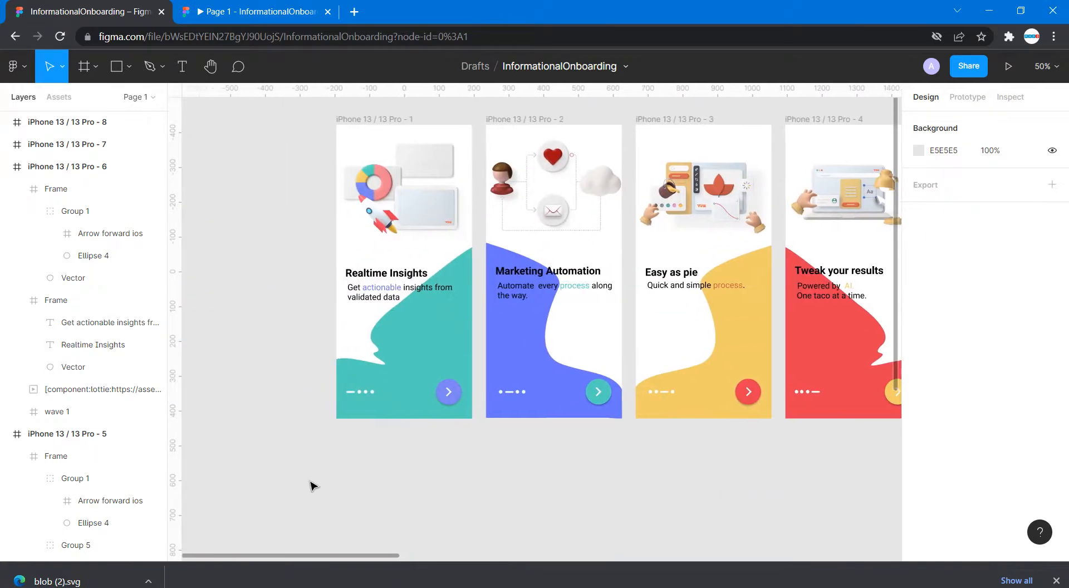
left_click(527, 392)
left_click(504, 392, "shift")
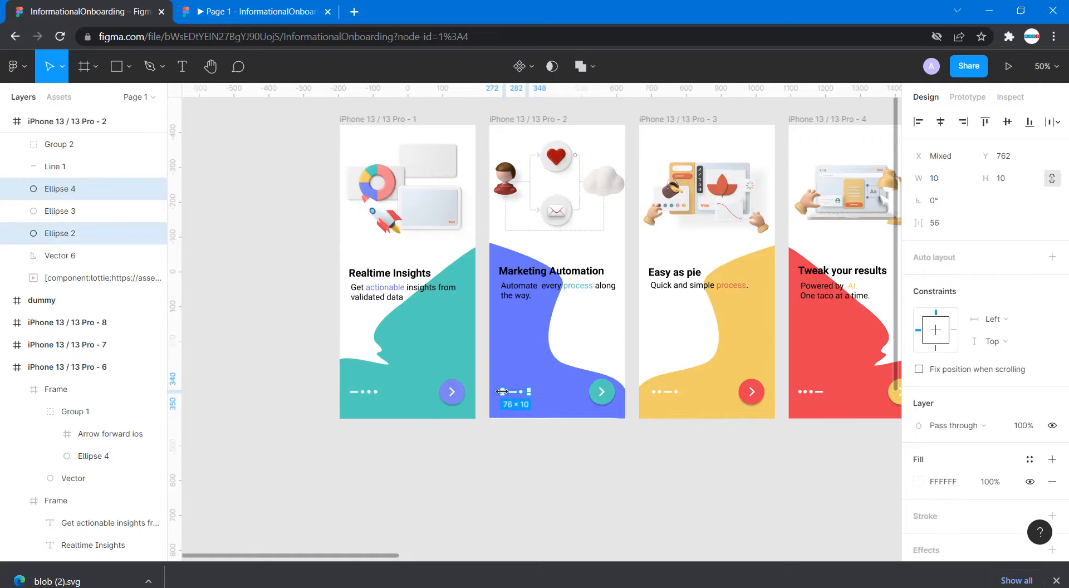
left_click(514, 393, "shift")
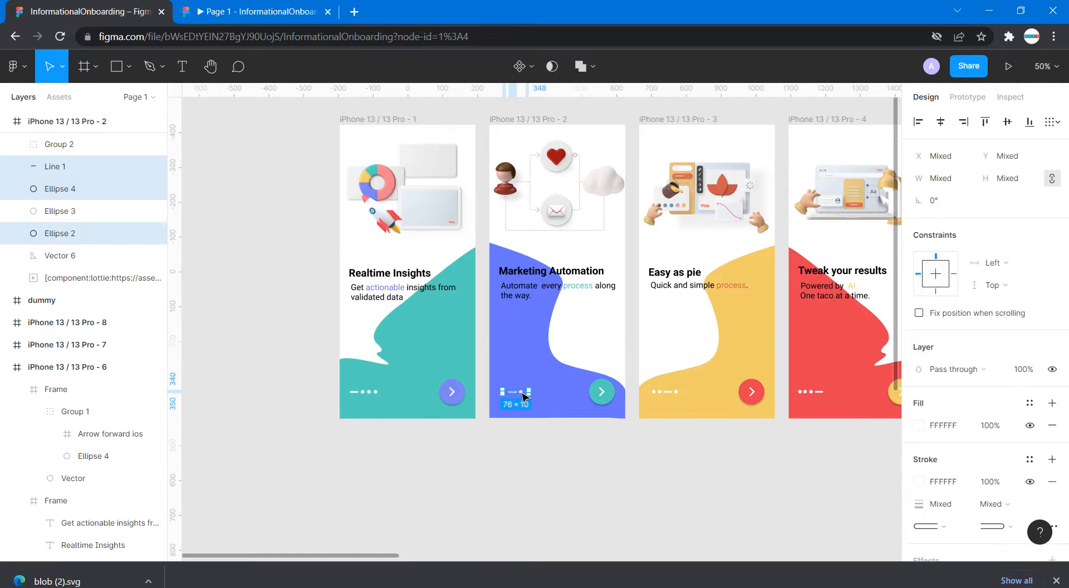
left_click(521, 393, "shift")
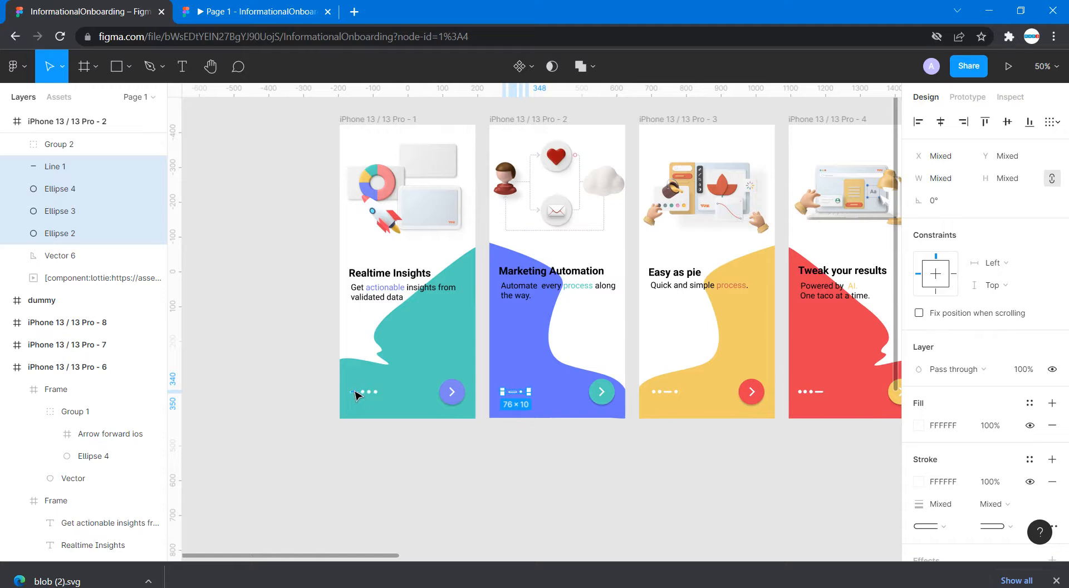
left_click(132, 67)
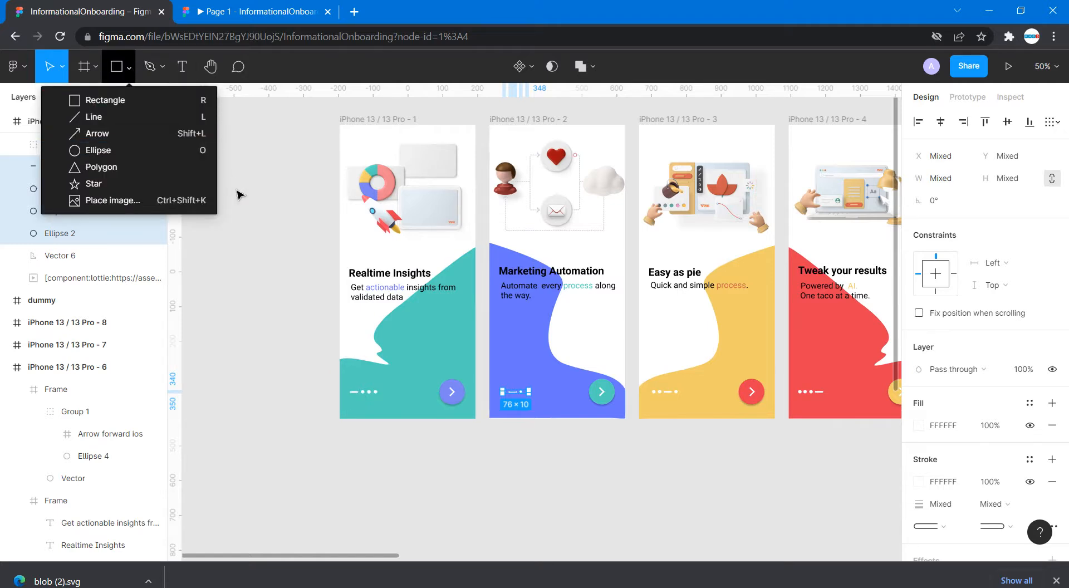
left_click(255, 229)
- Group the page indicator's line and three dots on the iPhone 13 / 13 Pro - 1 frame
left_click(355, 392)
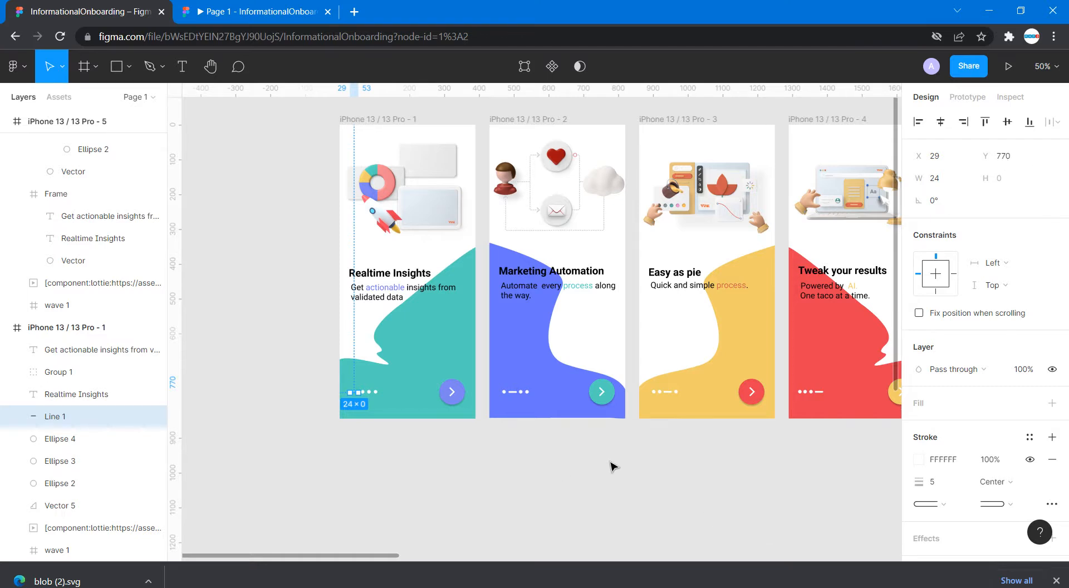
left_click(376, 392)
left_click(369, 392, "shift")
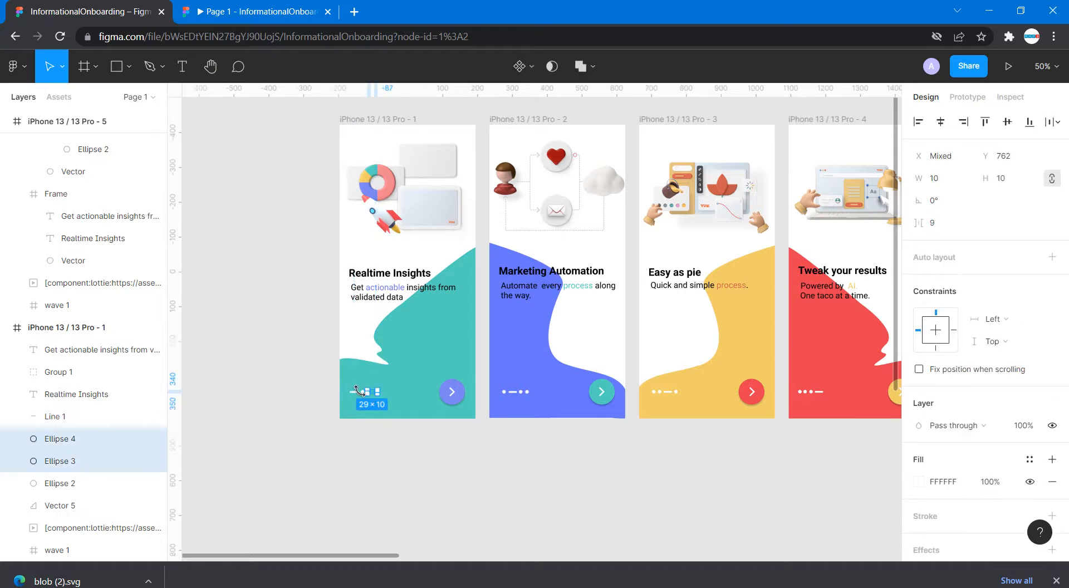
left_click(354, 394, "shift")
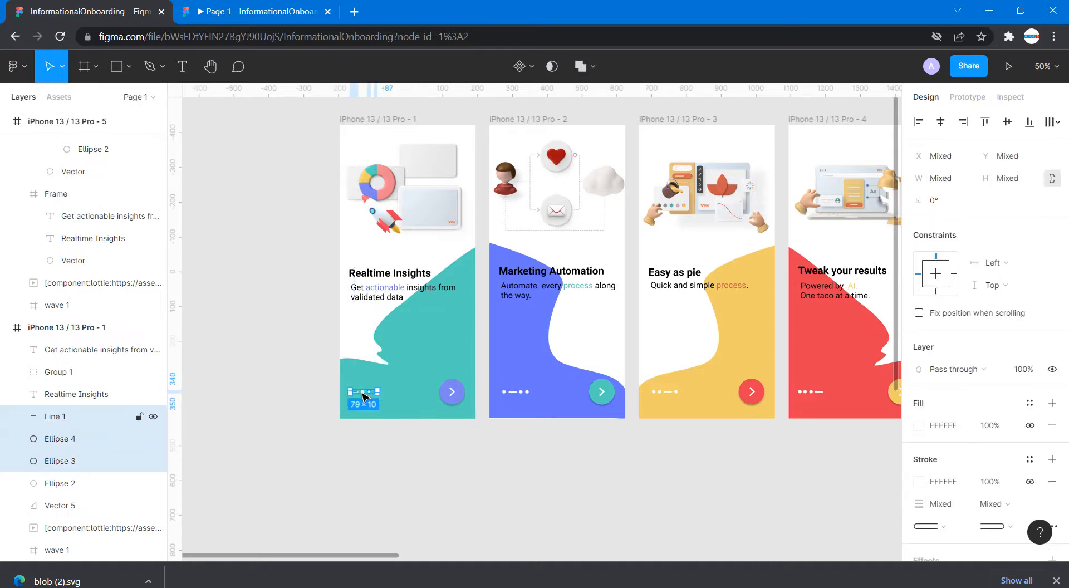
left_click(362, 397, "shift")
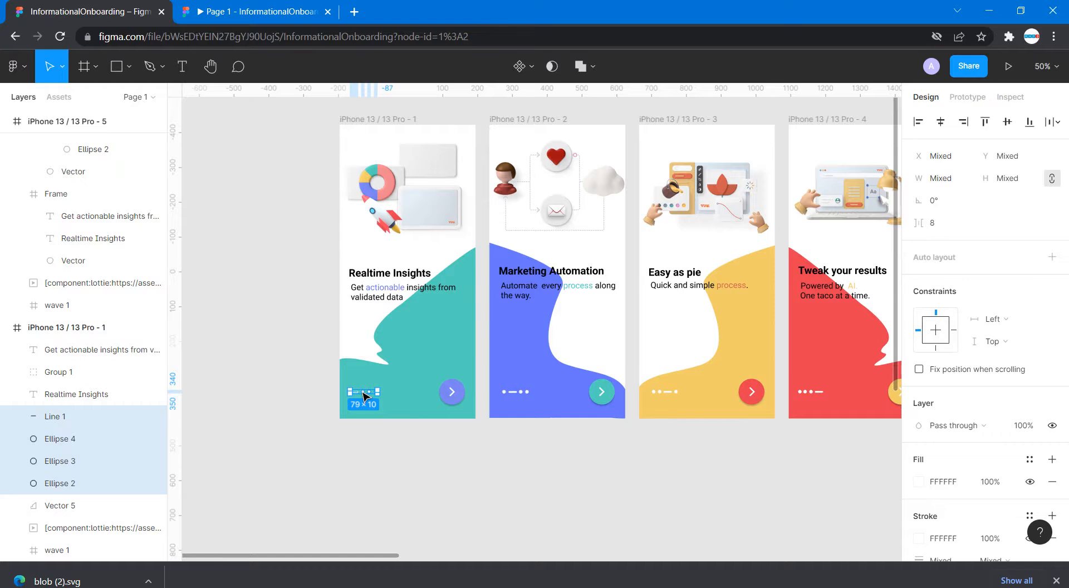
key("ctrl+g")
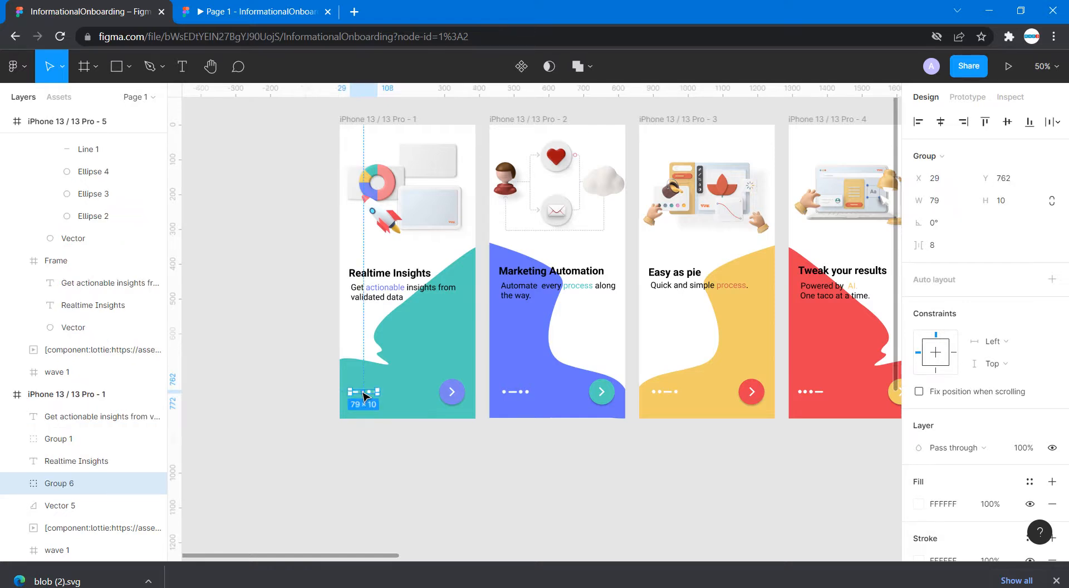
- Make a copy of the grouped page indicator and place it near the lower edge of the iPhone 13 / 13 Pro - 6 frame
key("ctrl+v")
left_click_drag(362, 392, 844, 443)
scroll(844, 443, "right", 10)
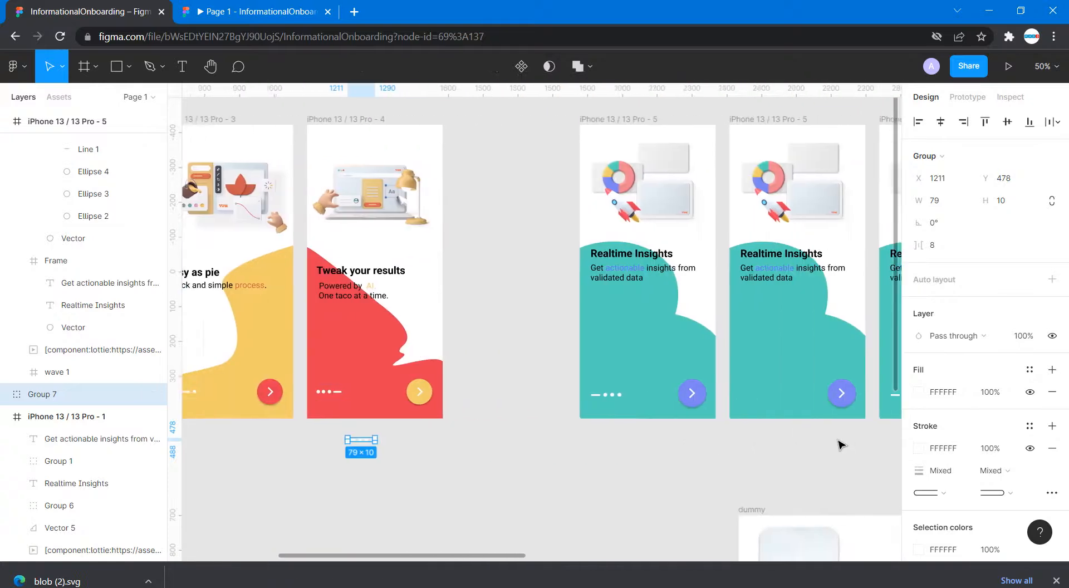
left_click_drag(317, 444, 710, 396)
left_click(724, 448)
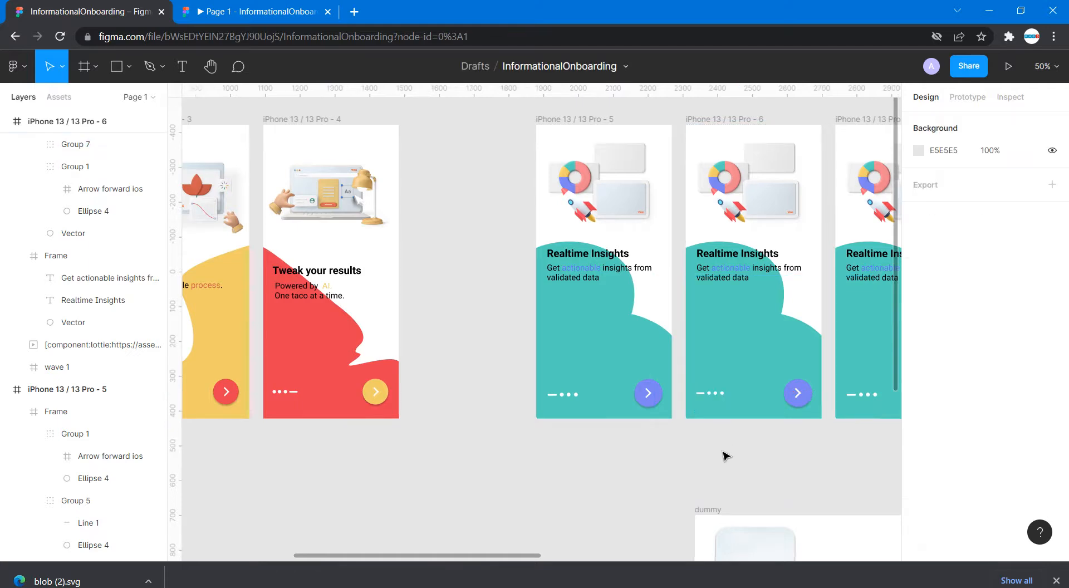
- Undo placing the indicator copy on the iPhone 13 / 13 Pro - 6 frame and delete the copy left below iPhone 13 / 13 Pro - 4
left_click(711, 400)
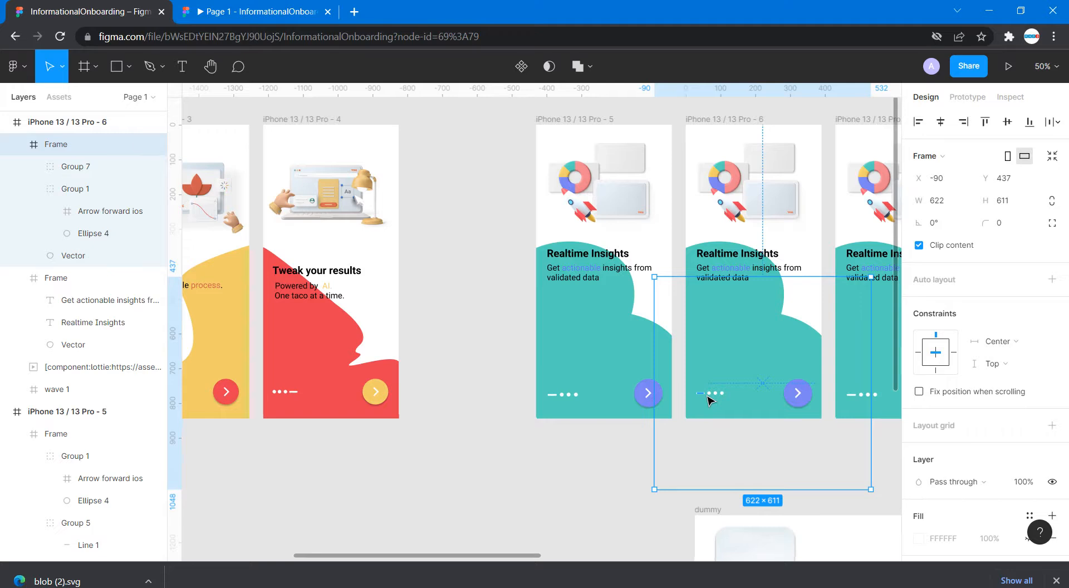
double_click(706, 394)
key("ctrl+z")
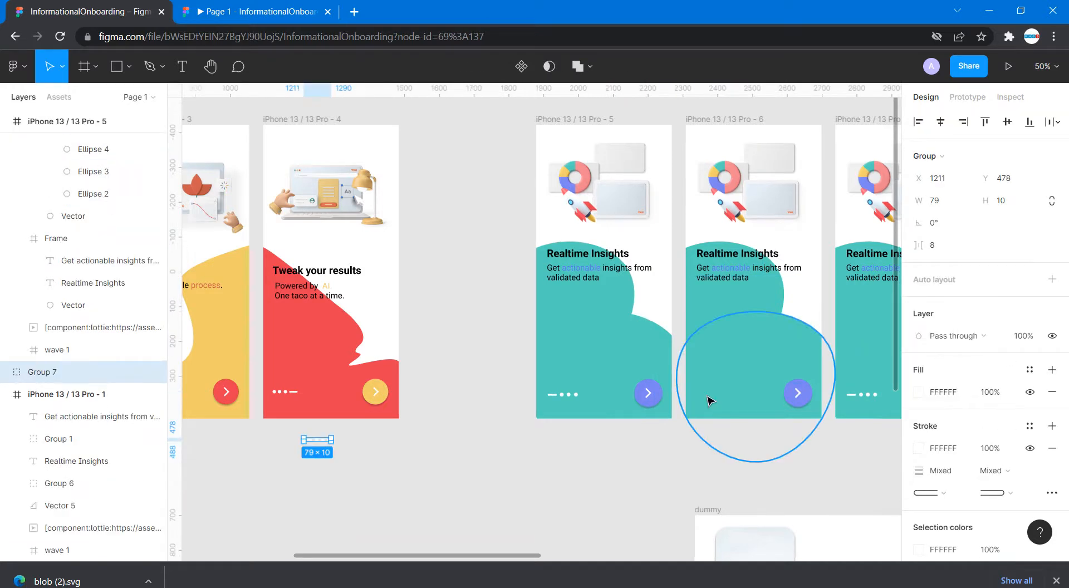
scroll(365, 482, "left", 7)
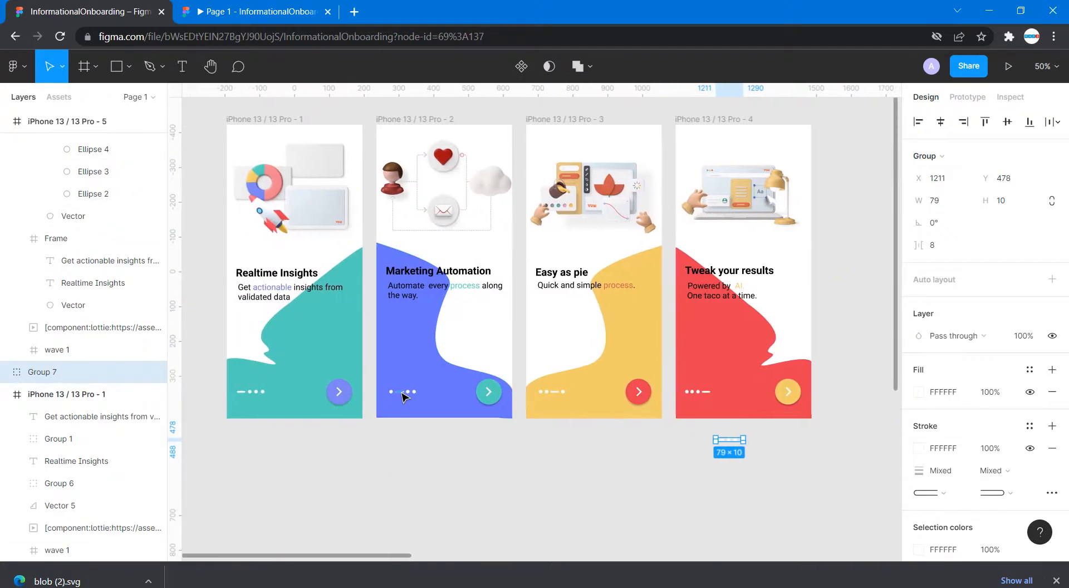
left_click(389, 391, "shift")
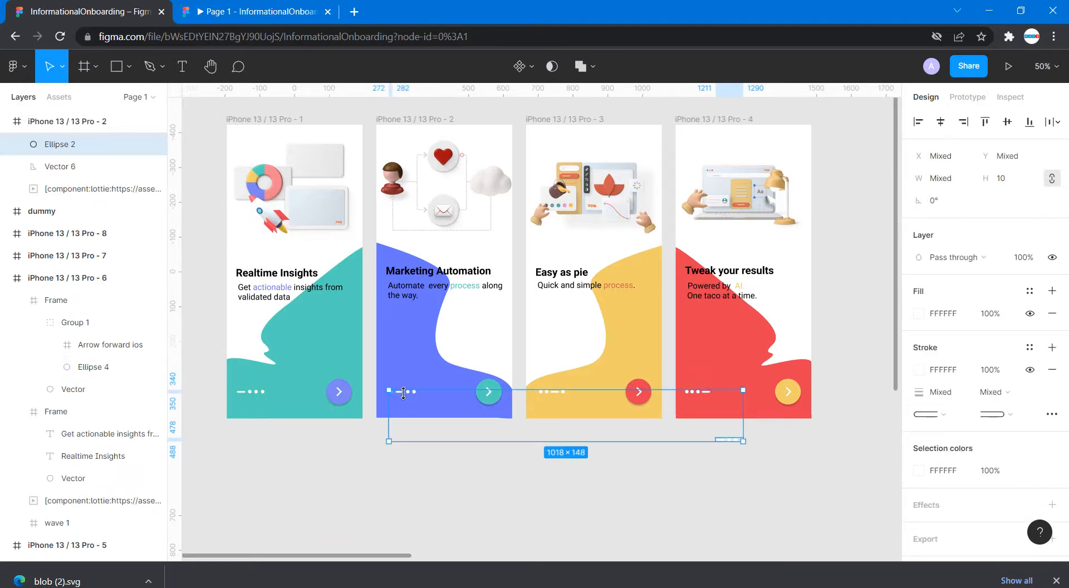
left_click(790, 501)
left_click(735, 439)
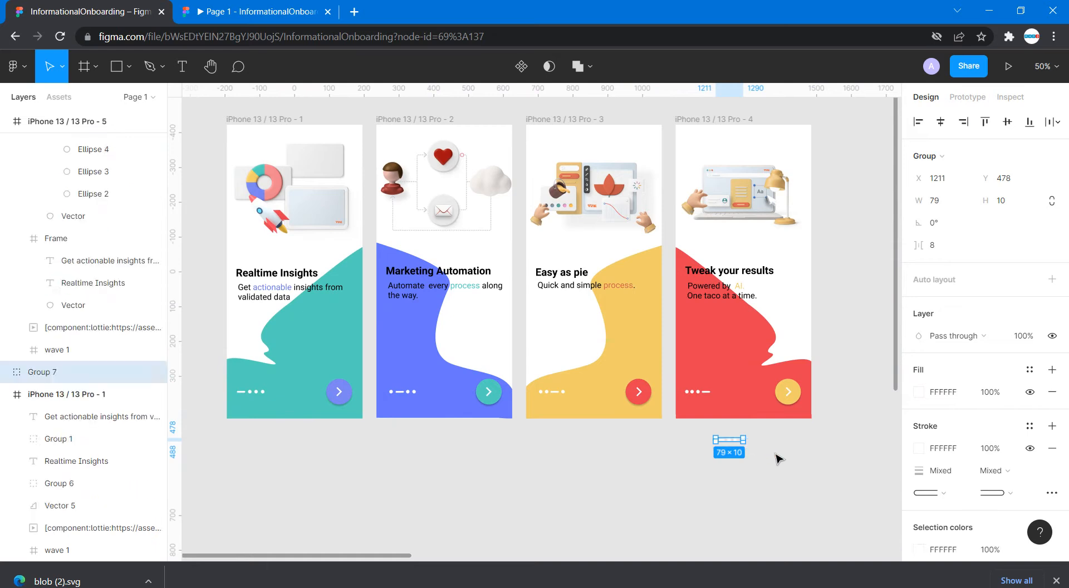
left_click(776, 451)
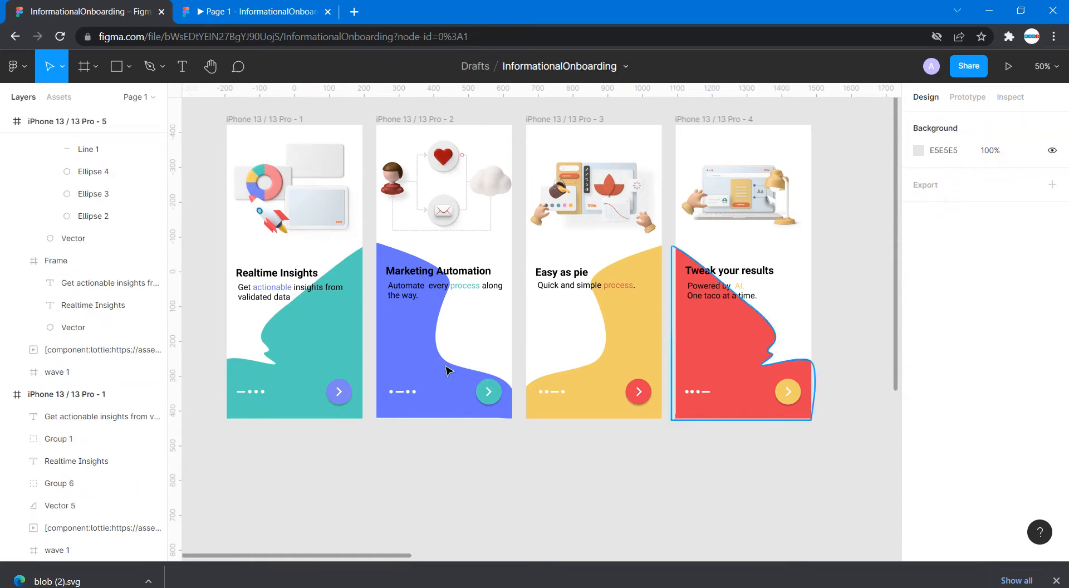
- Group the page indicator's line and three dots on the iPhone 13 / 13 Pro - 2 frame
left_click(398, 393)
left_click(402, 395, "shift")
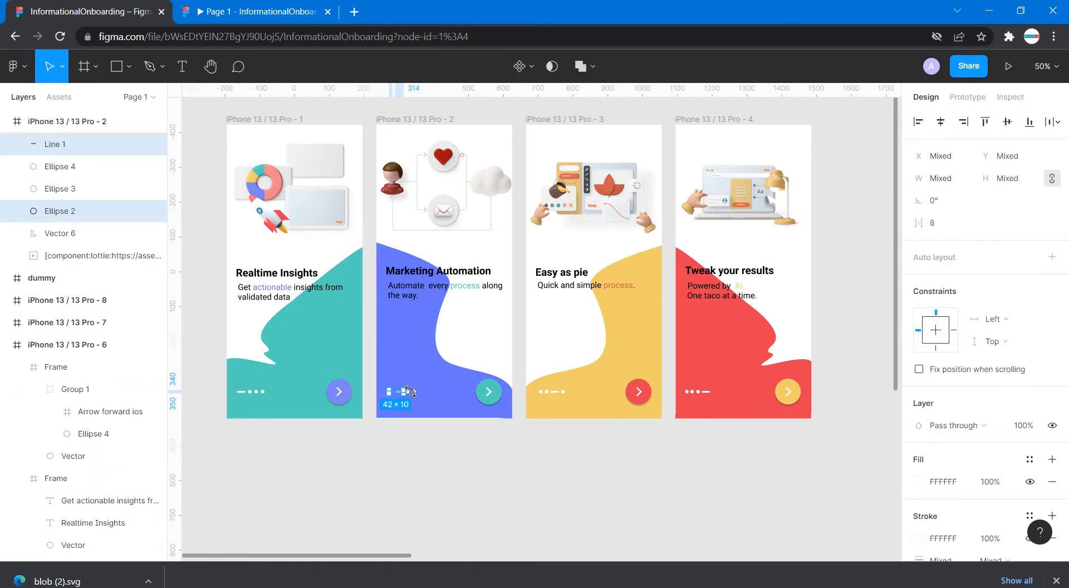
left_click(414, 392, "shift")
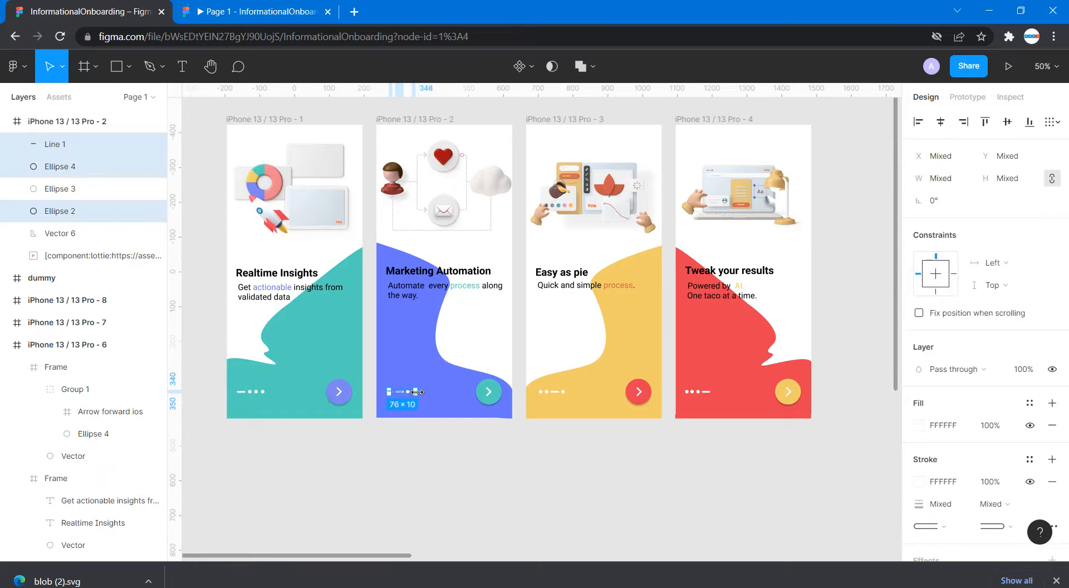
left_click(408, 394, "shift")
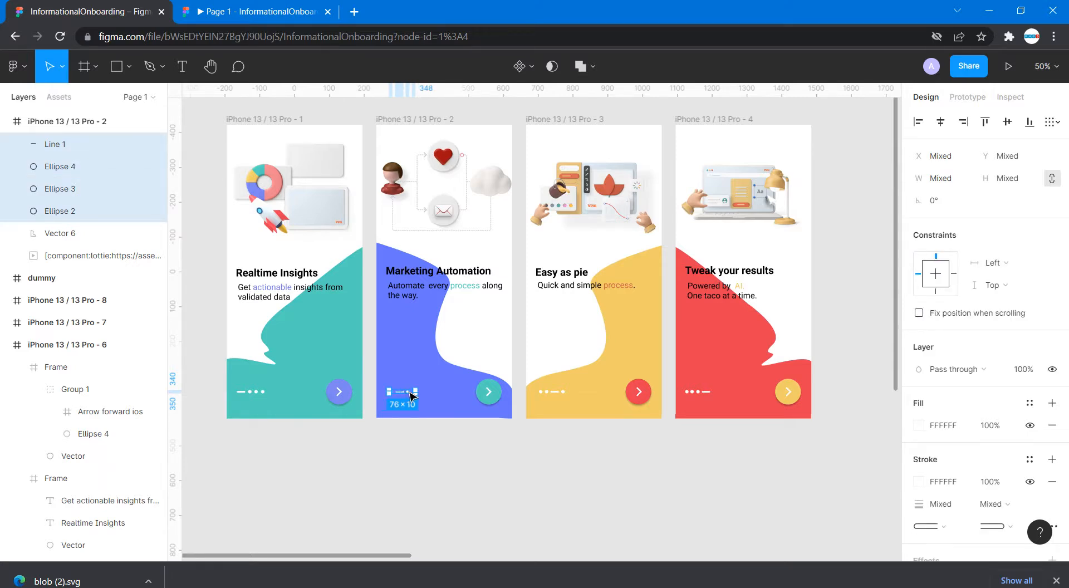
key("ctrl+g")
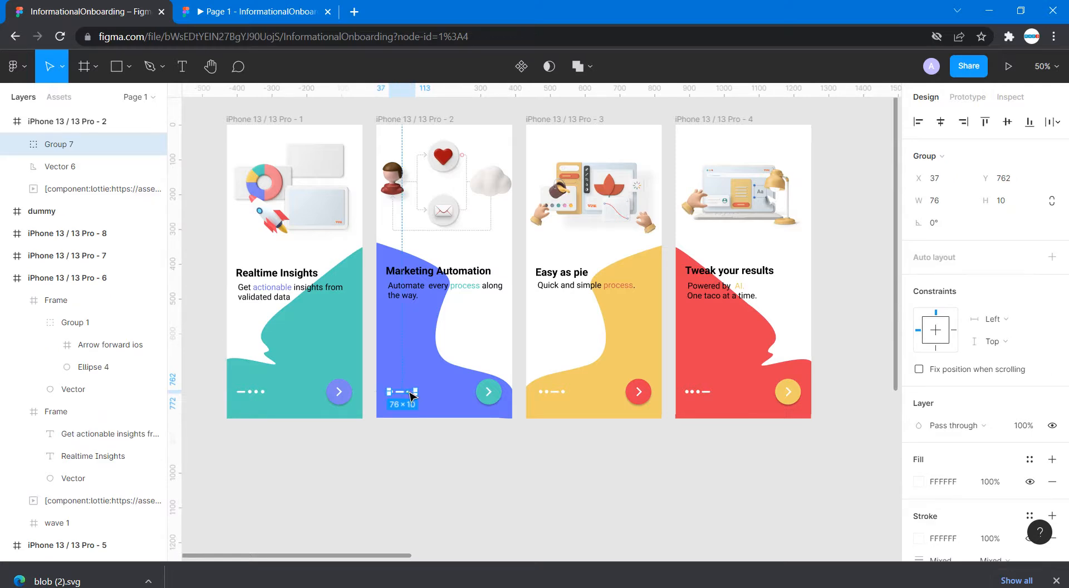
- Duplicate the grouped page indicator and place the copy near the lower edge of the iPhone 13 / 13 Pro - 6 frame
key("ctrl+v")
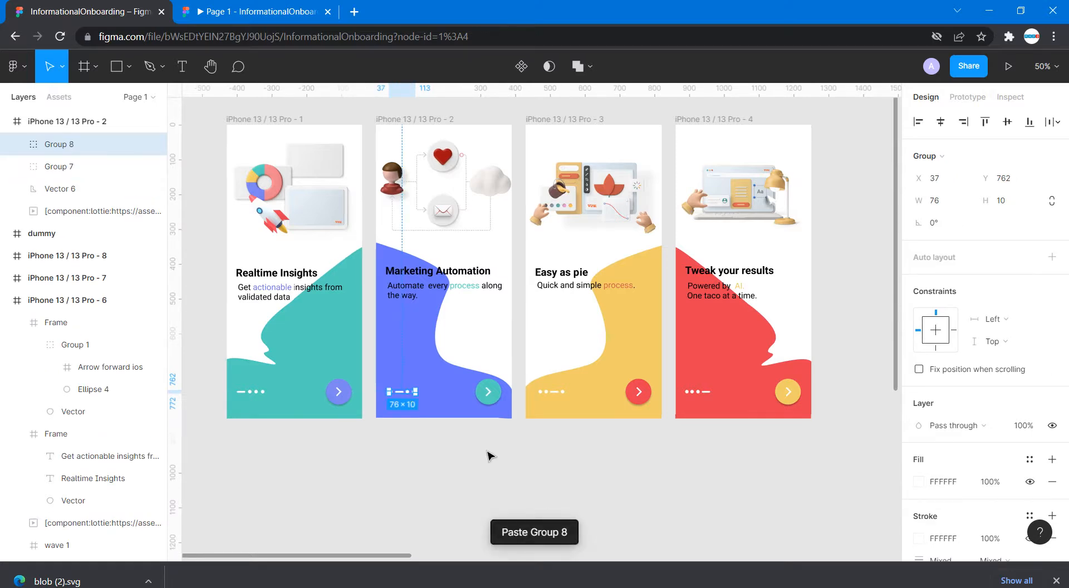
left_click_drag(409, 404, 655, 398)
left_click(699, 462)
- Group the page indicator on the iPhone 13 / 13 Pro - 3 frame and place a copy on the iPhone 13 / 13 Pro - 7 frame
scroll(699, 462, "left", 5)
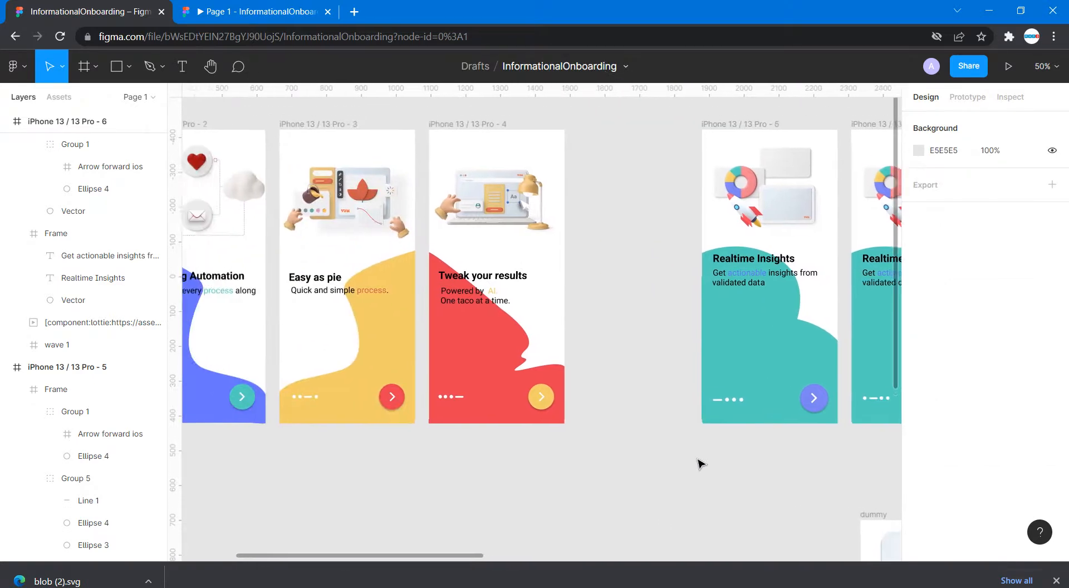
scroll(370, 396, "left", 3)
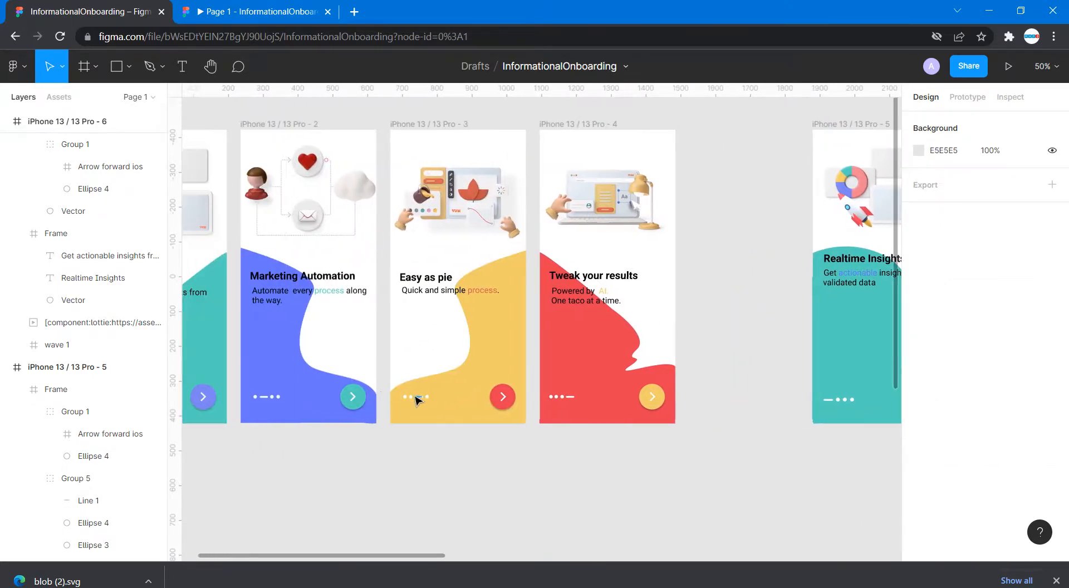
left_click(406, 398)
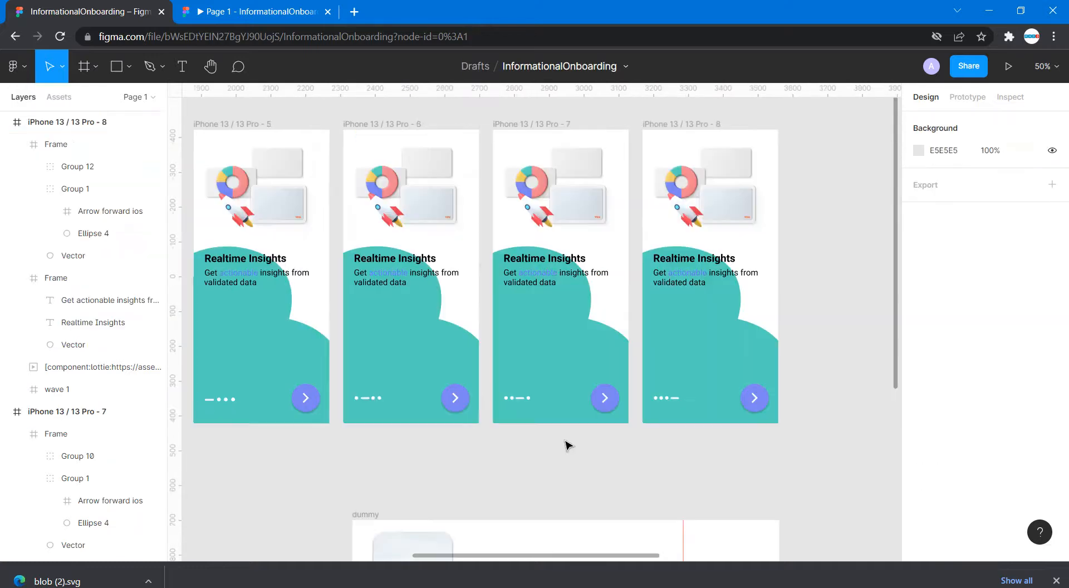
scroll(518, 451, "left", 1)
left_click_drag(518, 451, 417, 411)
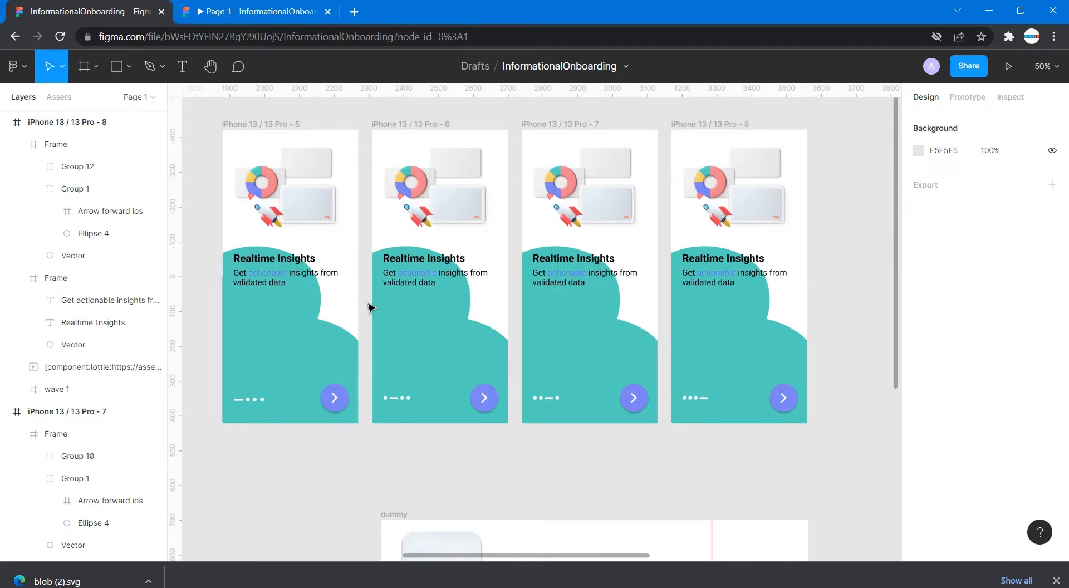
scroll(369, 307, "left", 10)
scroll(369, 307, "right", 10)
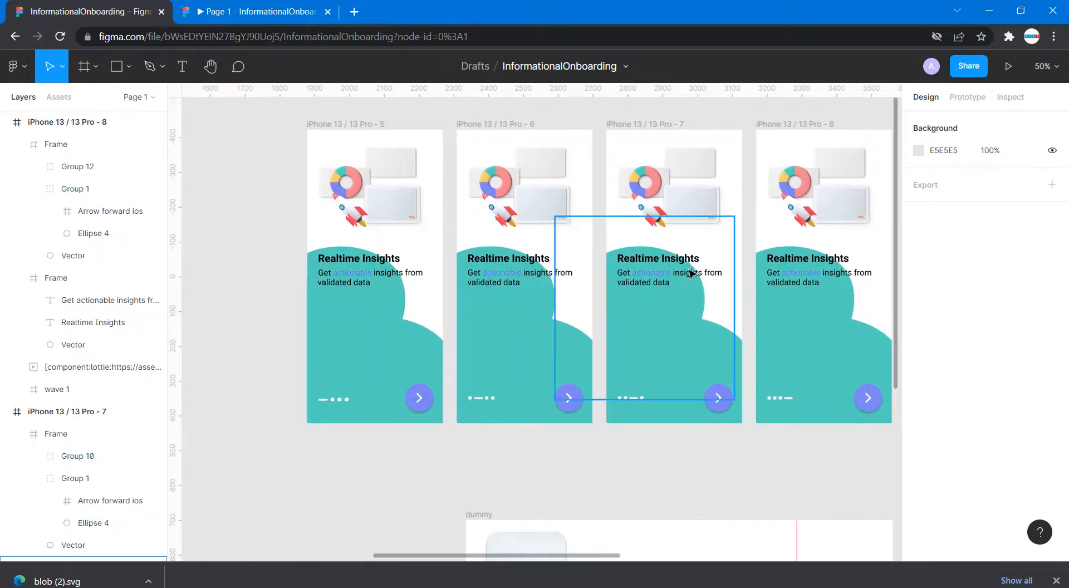
scroll(484, 306, "left", 5)
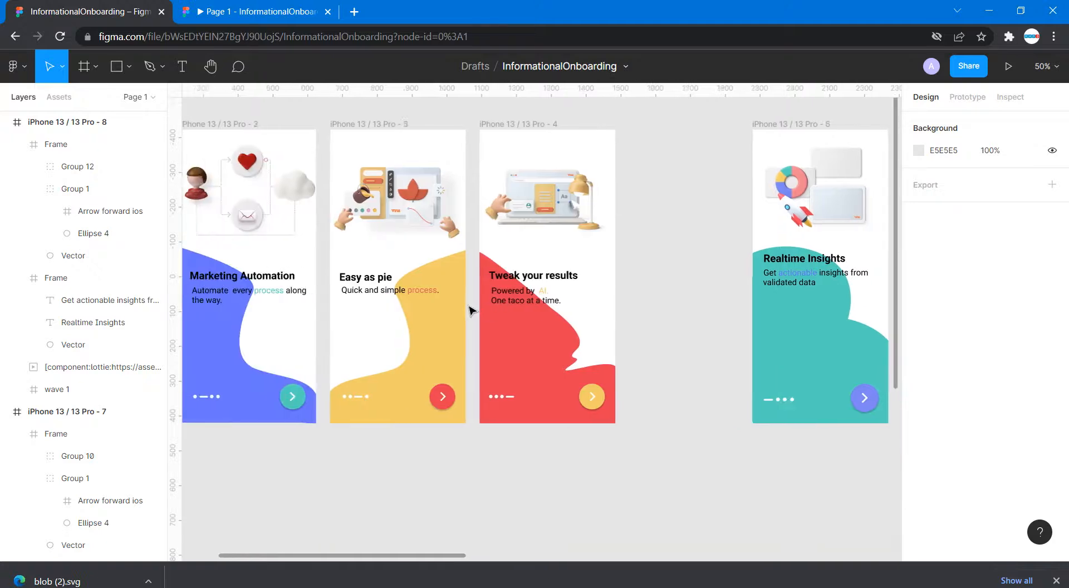
scroll(478, 309, "right", 6)
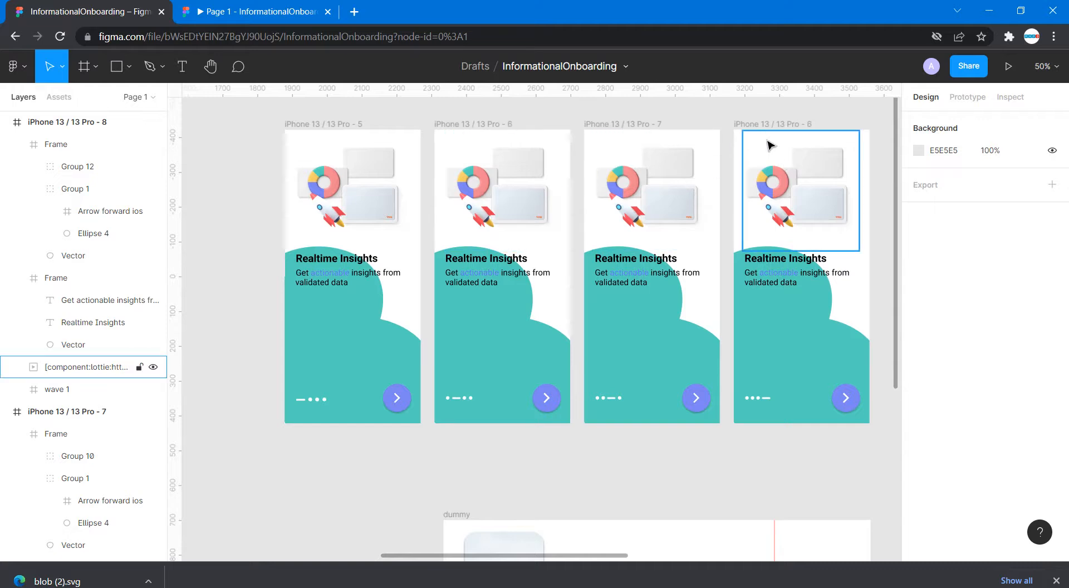
- Replace the illustration on the iPhone 13 / 13 Pro - 6 frame with a copy of the one from iPhone 13 / 13 Pro - 2
scroll(503, 231, "left", 5)
scroll(507, 234, "left", 5)
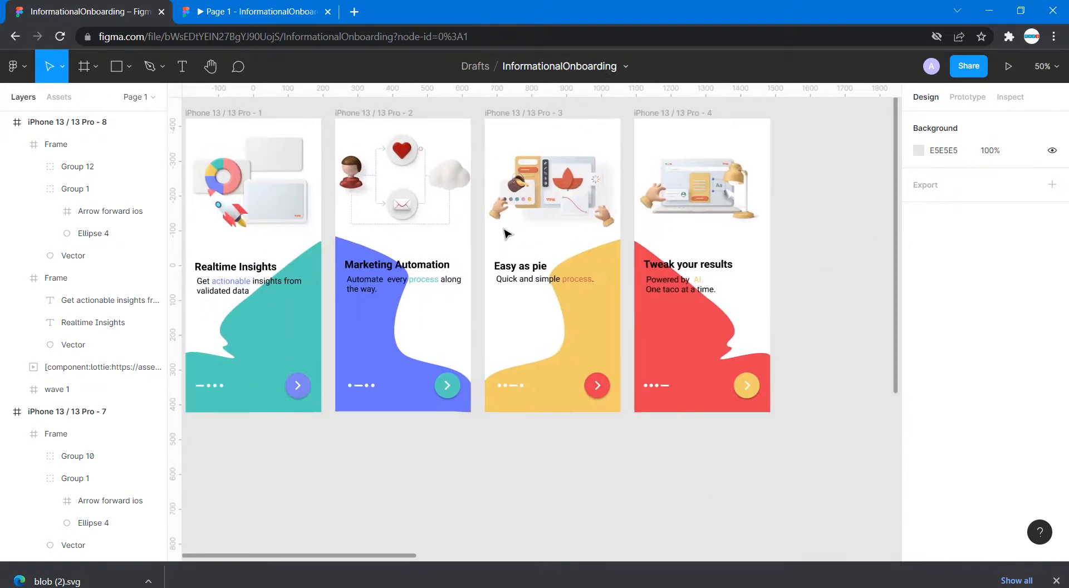
left_click(519, 189)
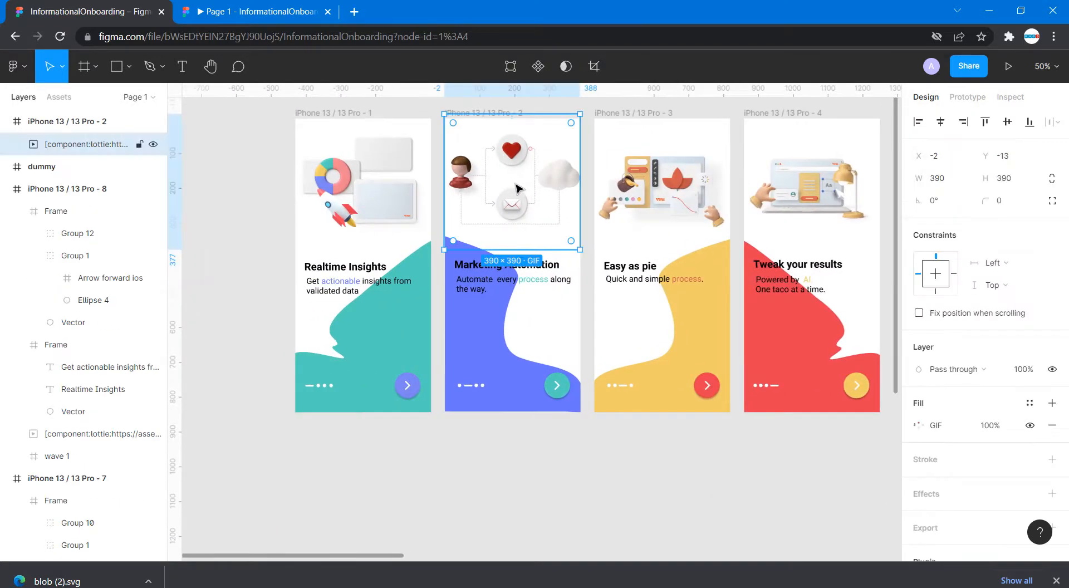
key("ctrl+v")
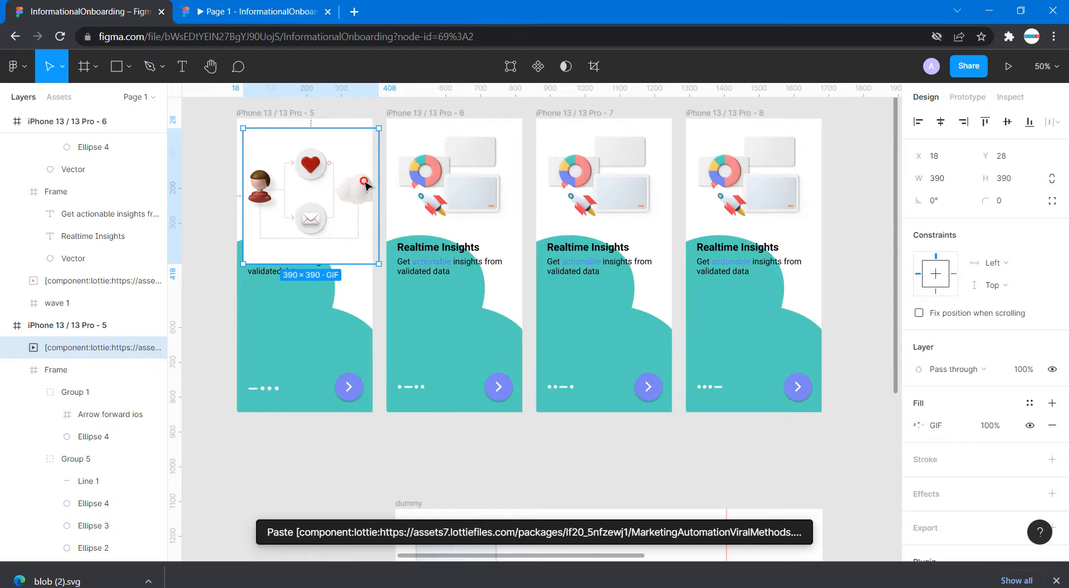
left_click(433, 175)
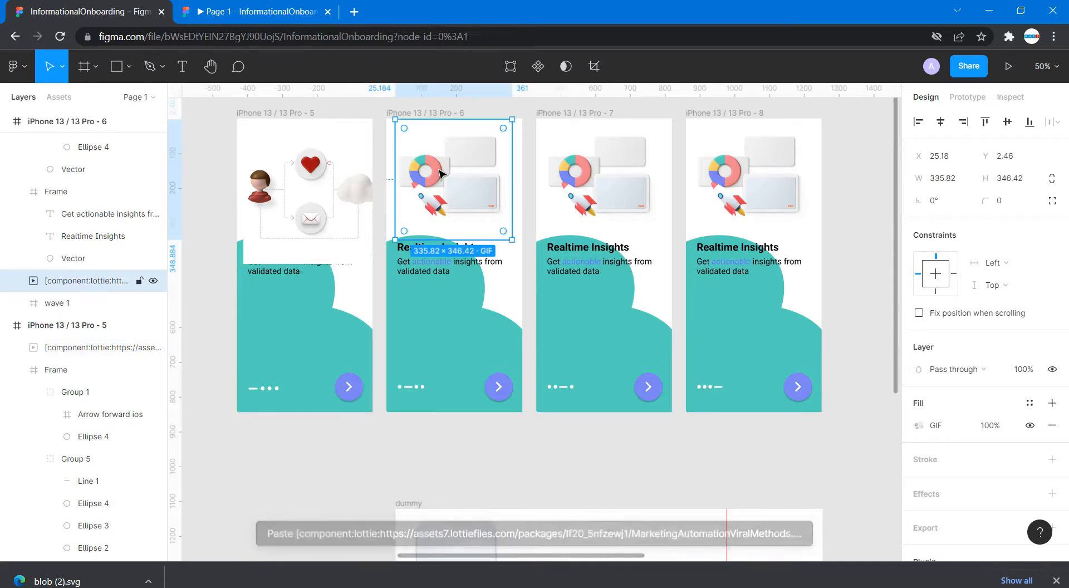
key("Delete")
left_click_drag(312, 179, 452, 162)
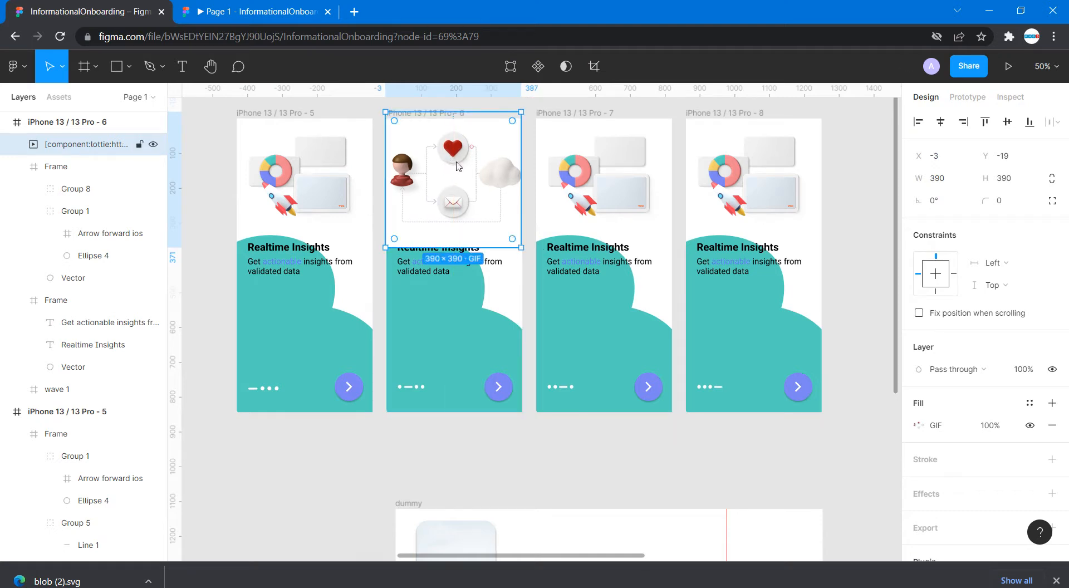
- Send the copied illustration to the back of the iPhone 13 / 13 Pro - 6 frame
right_click(456, 166)
left_click(459, 167)
right_click(459, 164)
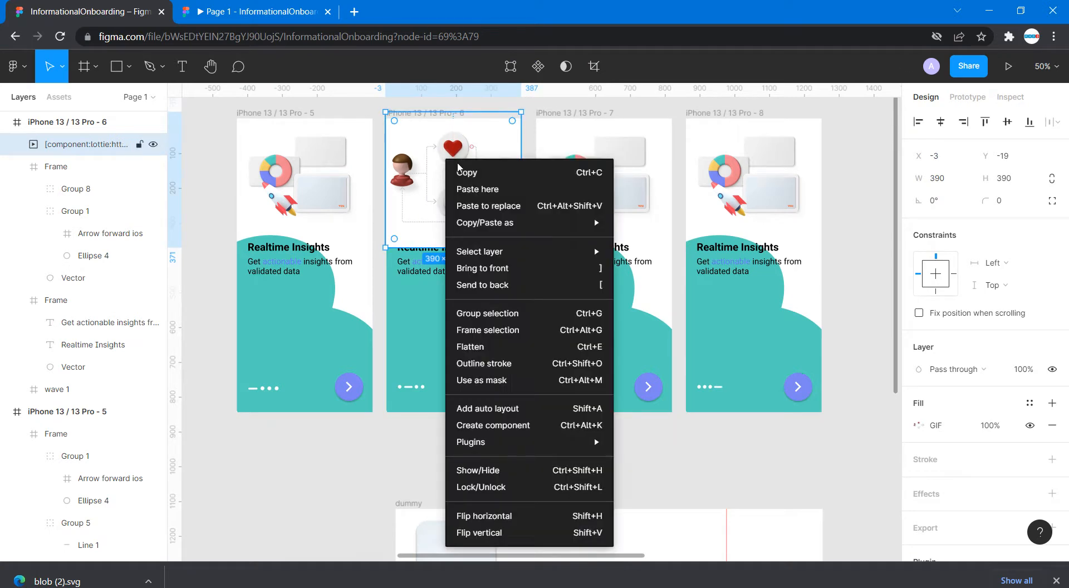
left_click(520, 285)
left_click(559, 449)
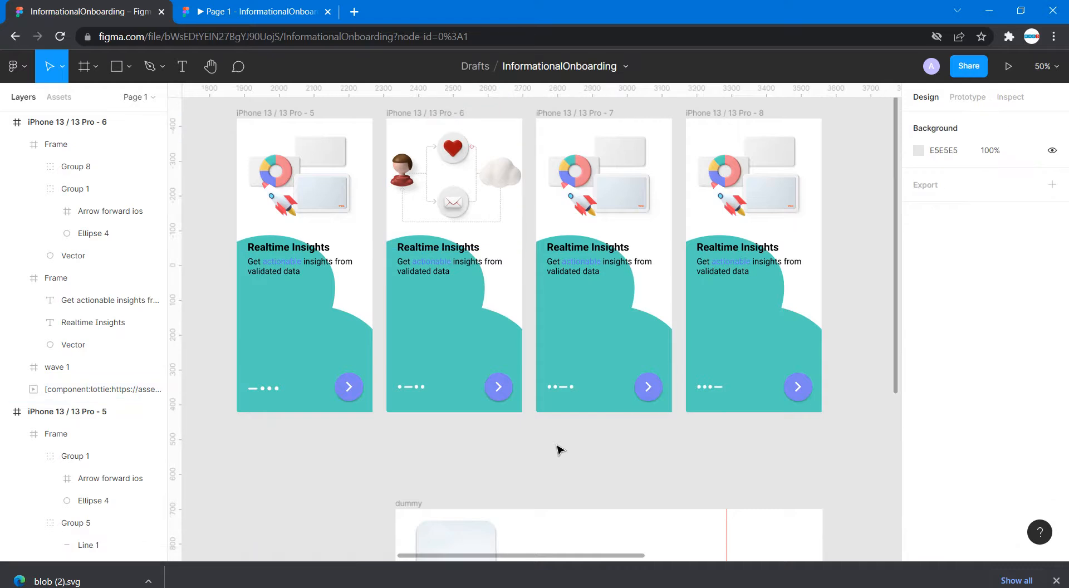
- Replace the illustration on the iPhone 13 / 13 Pro - 7 frame with a copy of the one from iPhone 13 / 13 Pro - 3
scroll(450, 441, "left", 10)
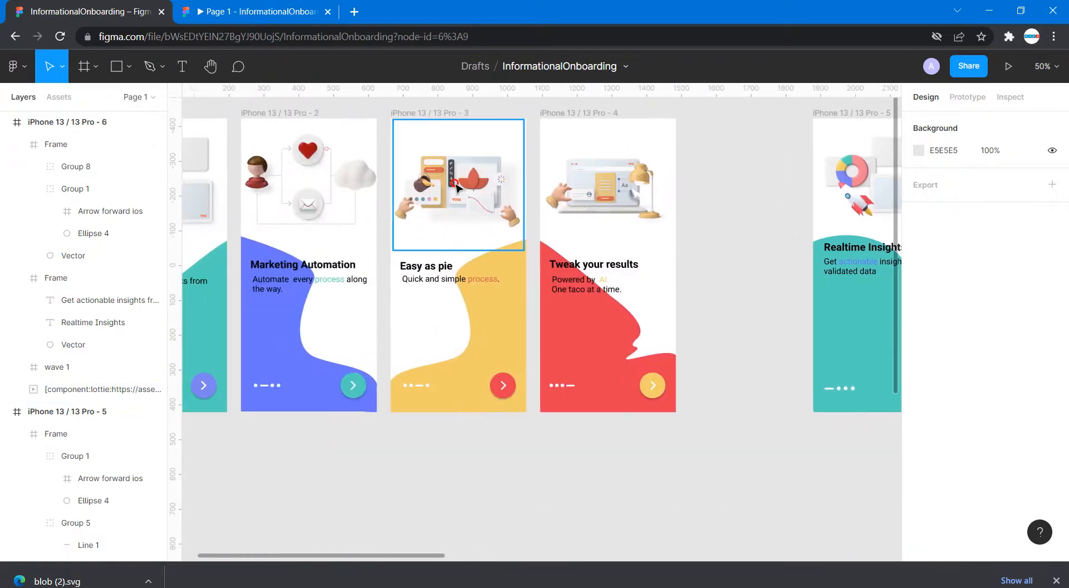
left_click(456, 187)
key("ctrl+v")
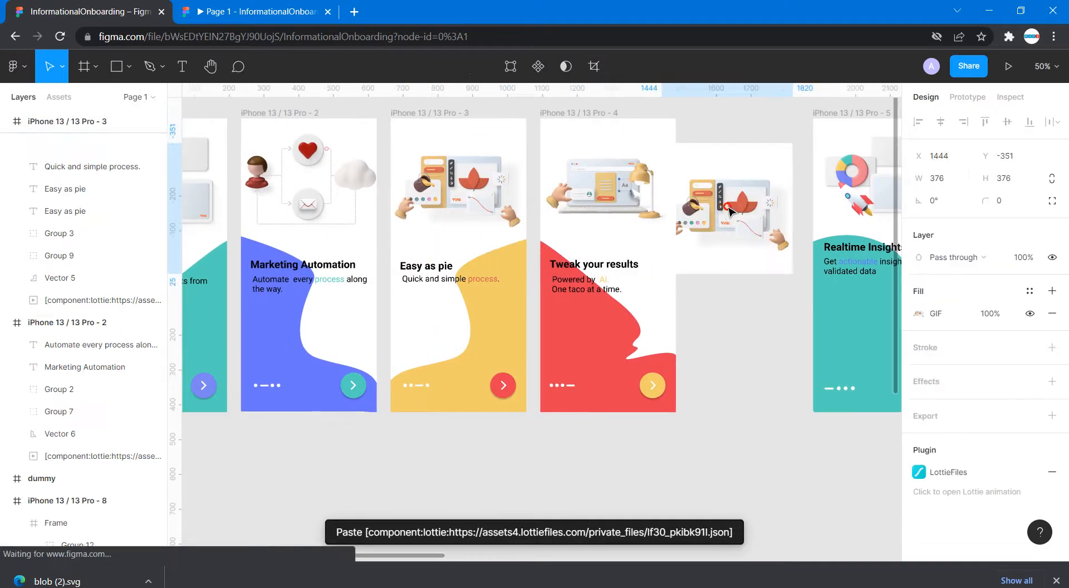
scroll(584, 285, "right", 5)
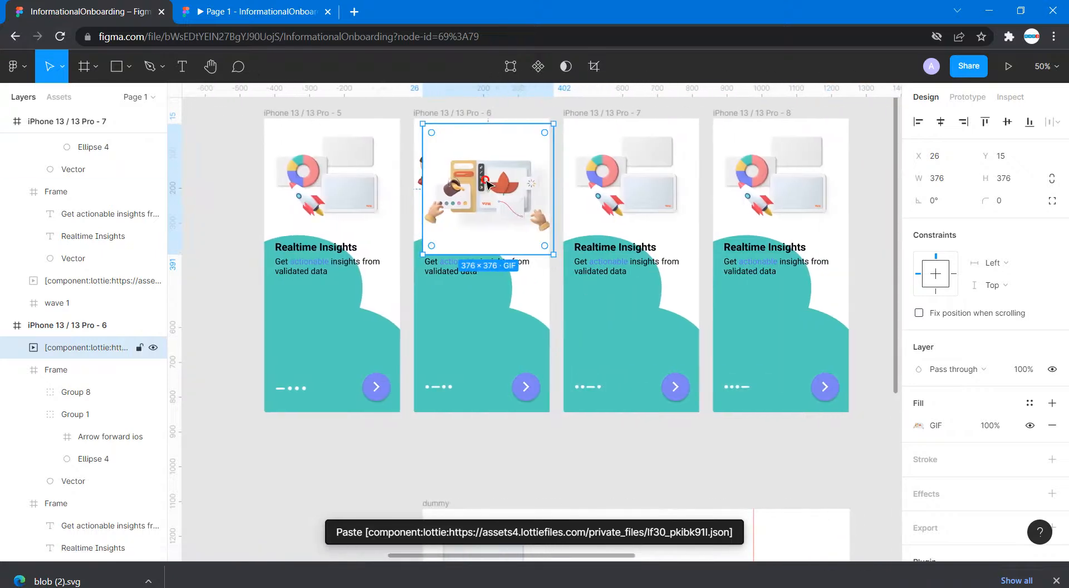
left_click_drag(484, 177, 613, 176)
left_click(626, 167)
key("Delete")
- Send the copied illustration to the back of the iPhone 13 / 13 Pro - 7 frame
right_click(583, 143)
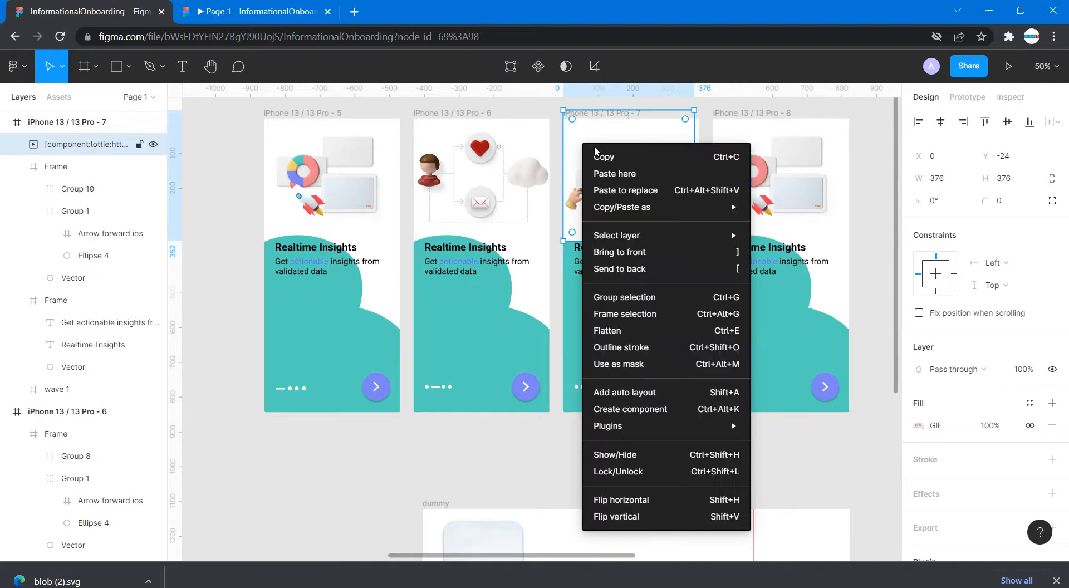
mouse_move(646, 237)
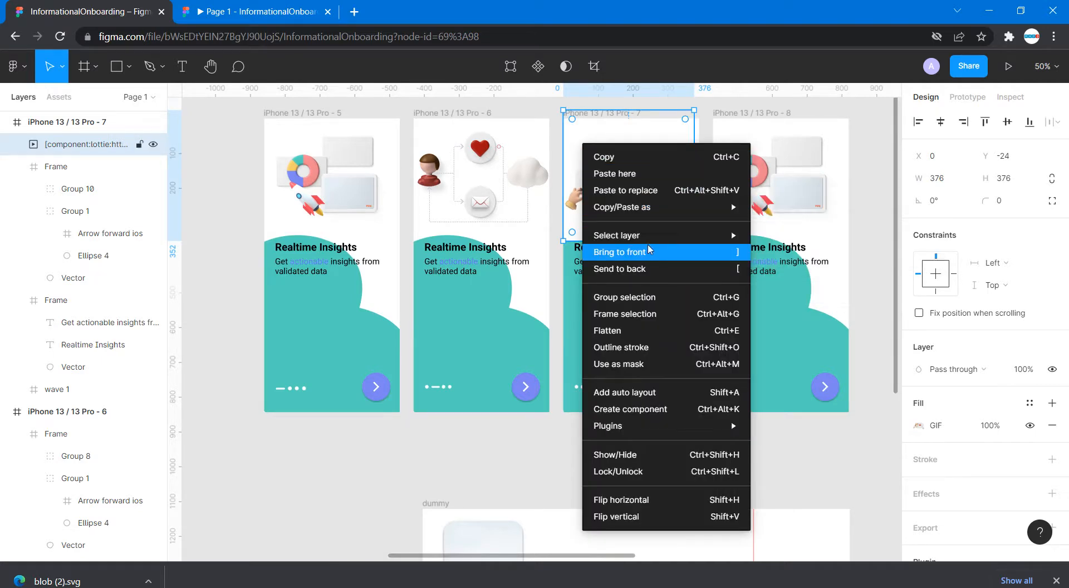
left_click(646, 269)
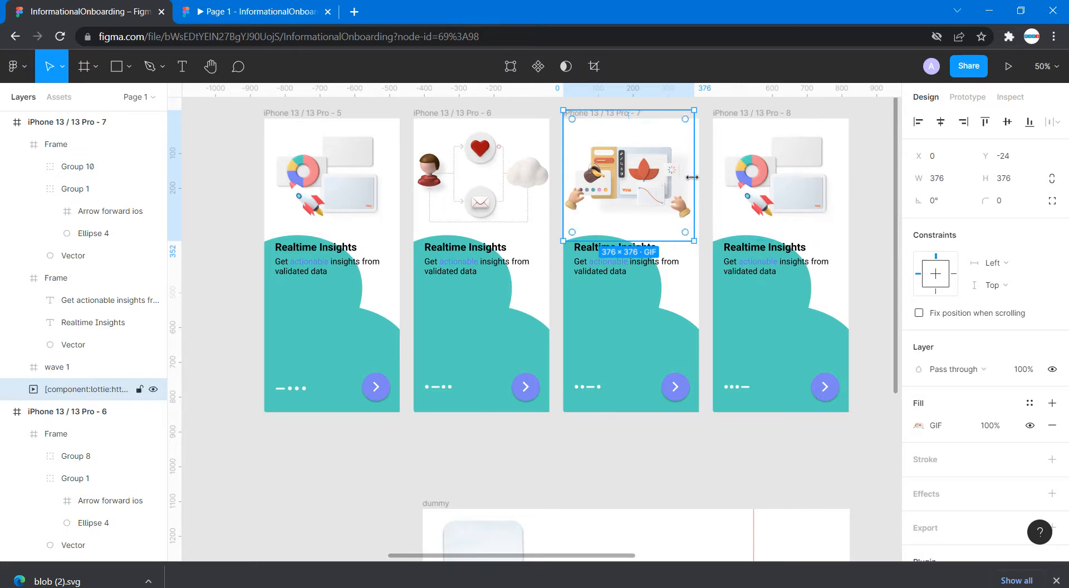
left_click(705, 208)
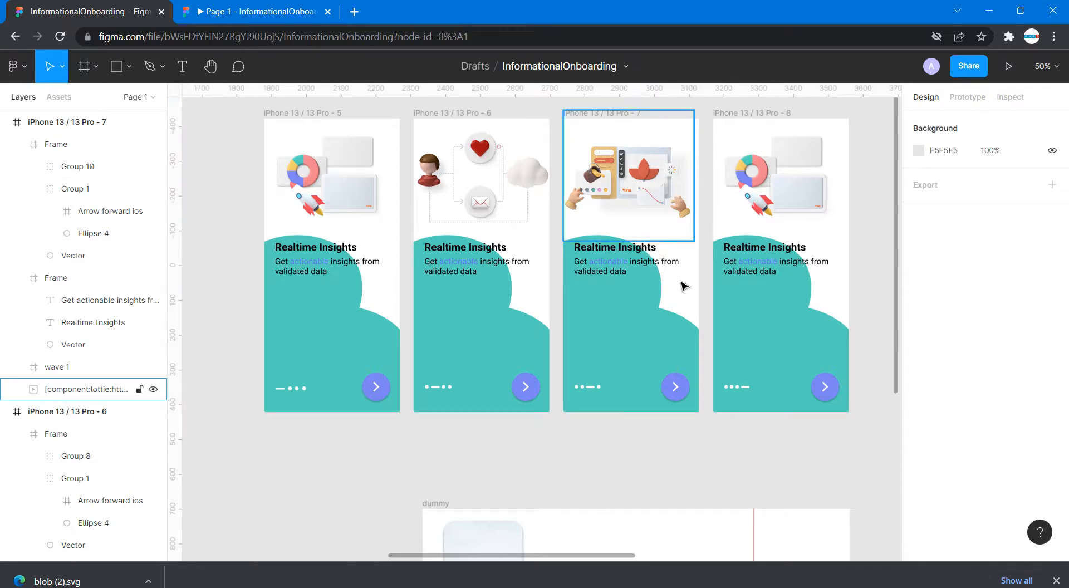
- Replace the illustration on the iPhone 13 / 13 Pro - 8 frame with a copy of the one from iPhone 13 / 13 Pro - 4
left_click(810, 186)
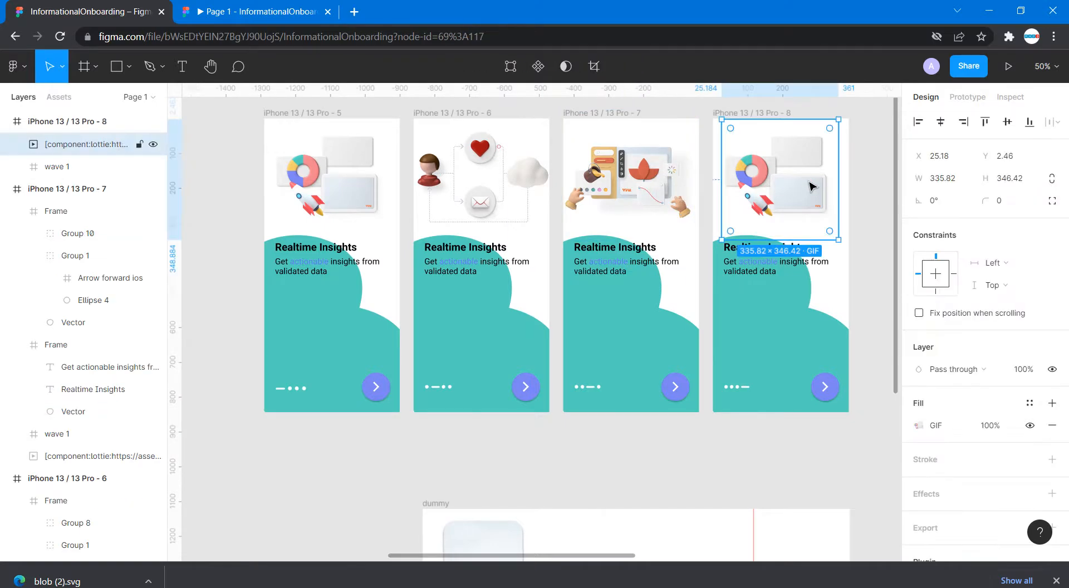
key("Delete")
scroll(566, 177, "left", 8)
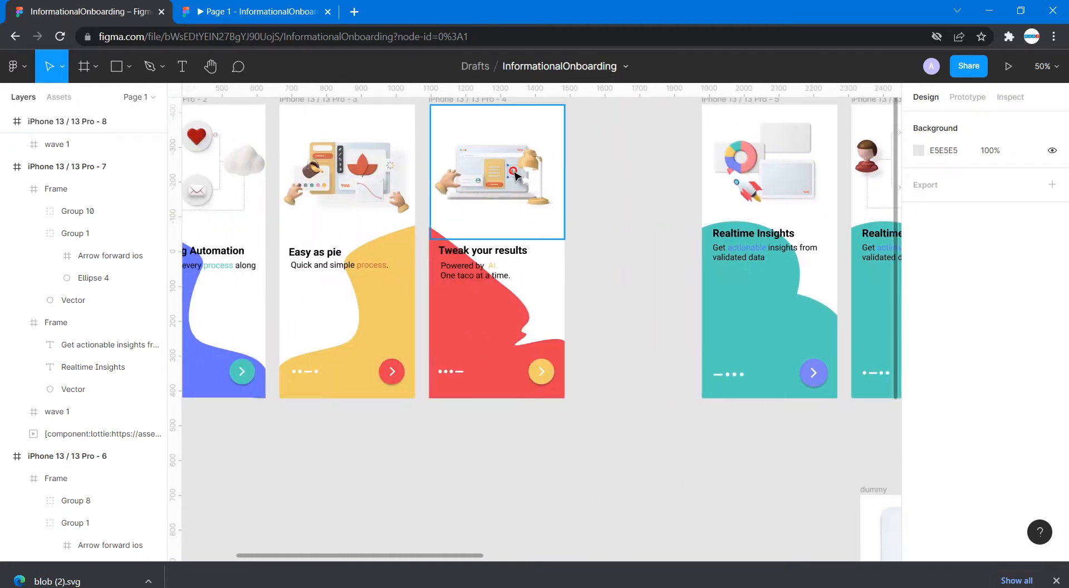
left_click(516, 176)
key("ctrl+c")
key("ctrl+v")
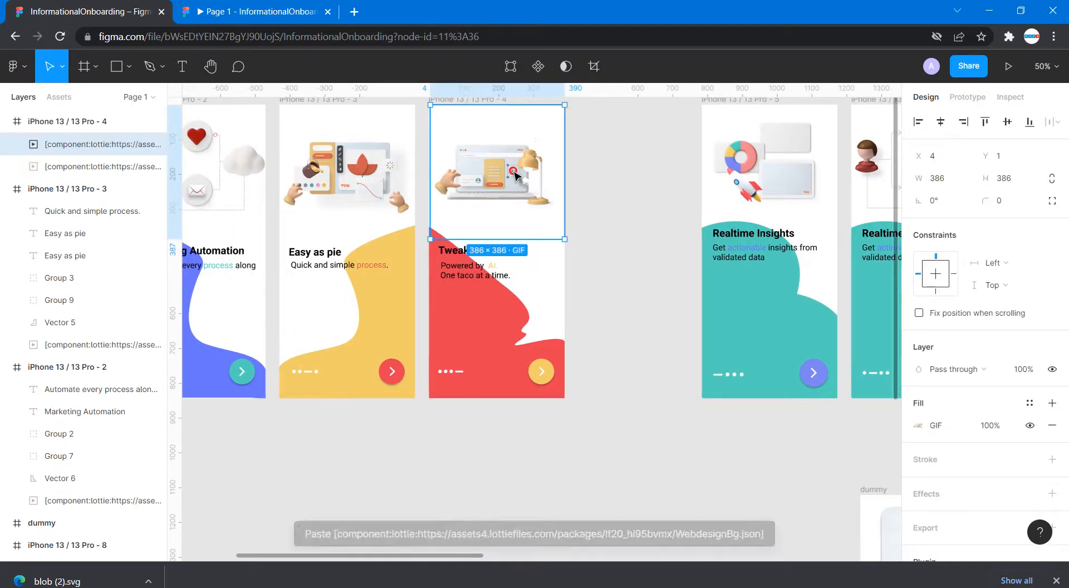
left_click_drag(515, 172, 724, 161)
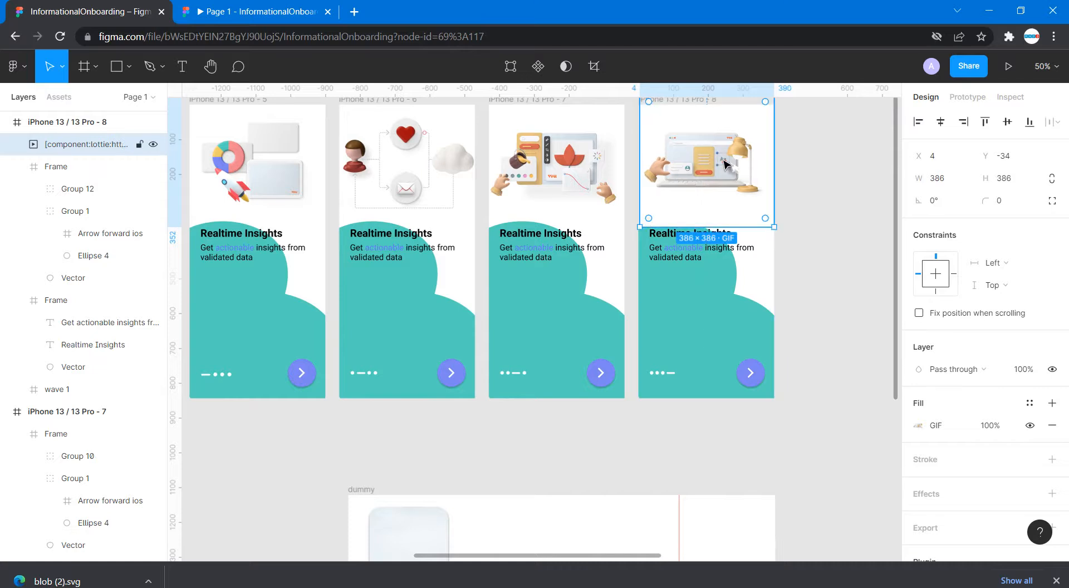
- Send the illustration to the back of the iPhone 13 / 13 Pro - 8 frame and lower it to X 2, Y -15
right_click(701, 140)
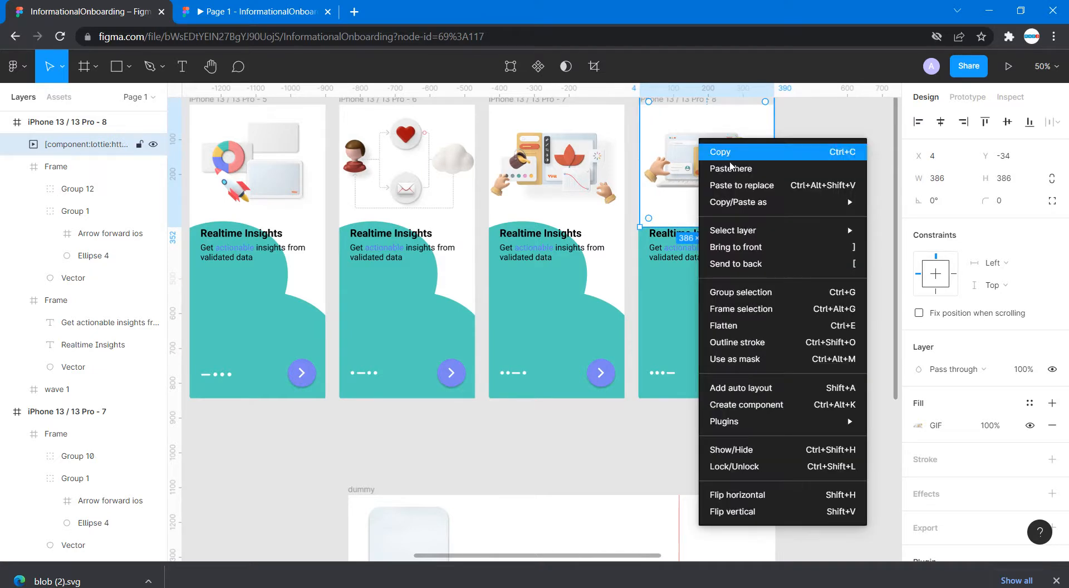
left_click(765, 264)
scroll(835, 200, "up", 2)
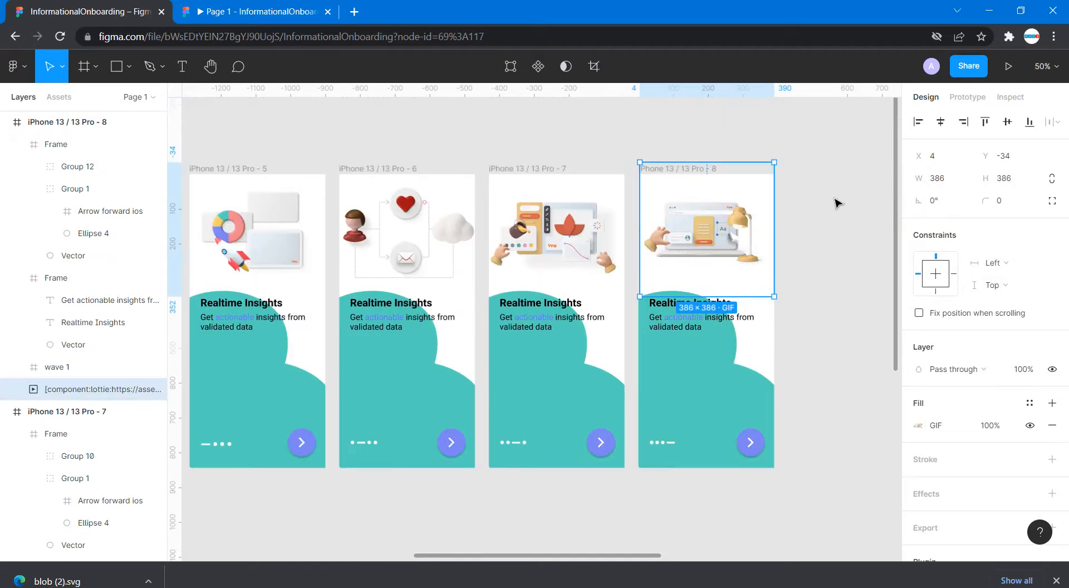
left_click_drag(721, 221, 721, 227)
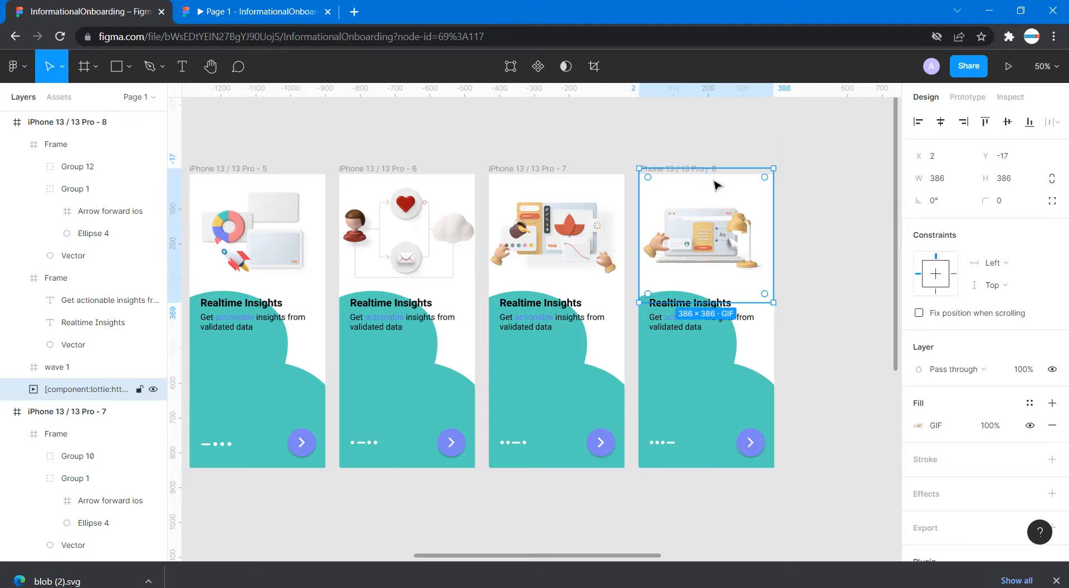
key("Down")
key("Down")
key("Down")
key("Down")
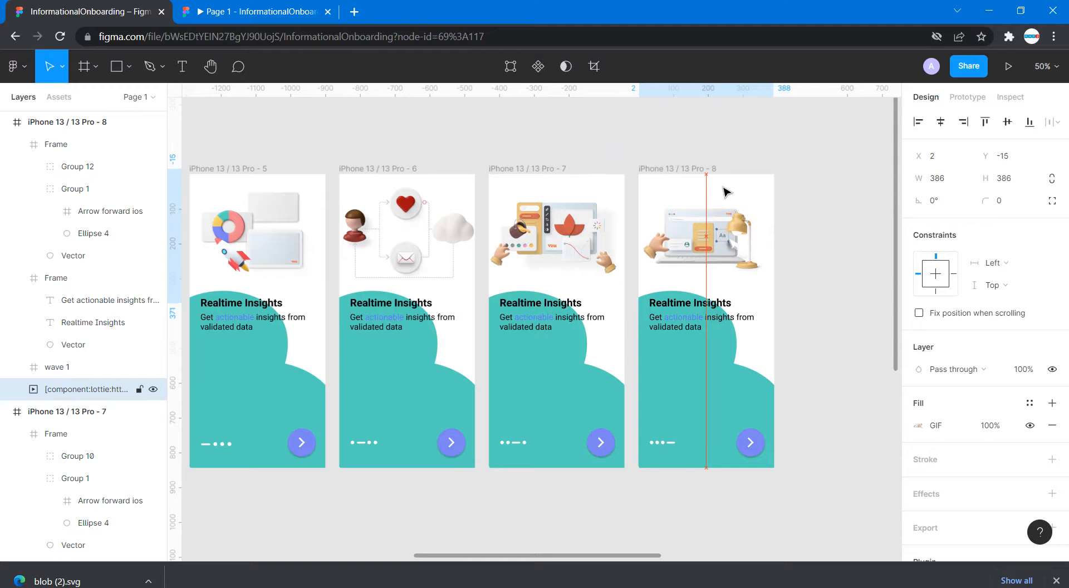
left_click(809, 224)
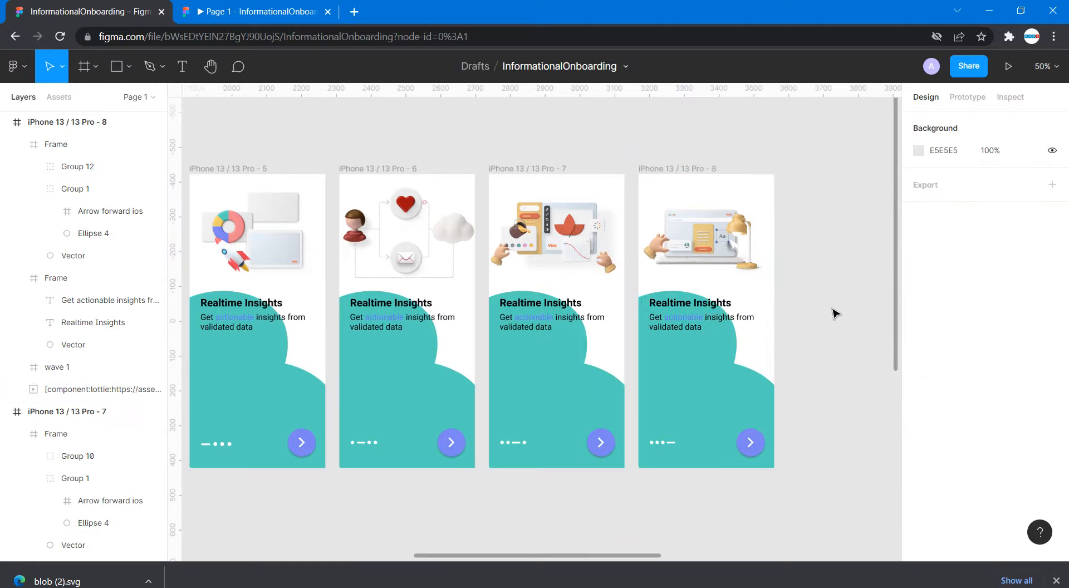
- Compare the original screens' colours, and recolour the arrow button on the iPhone 13 / 13 Pro - 6 frame to teal 53D1BD
scroll(868, 348, "down", 3)
scroll(868, 349, "left", 4)
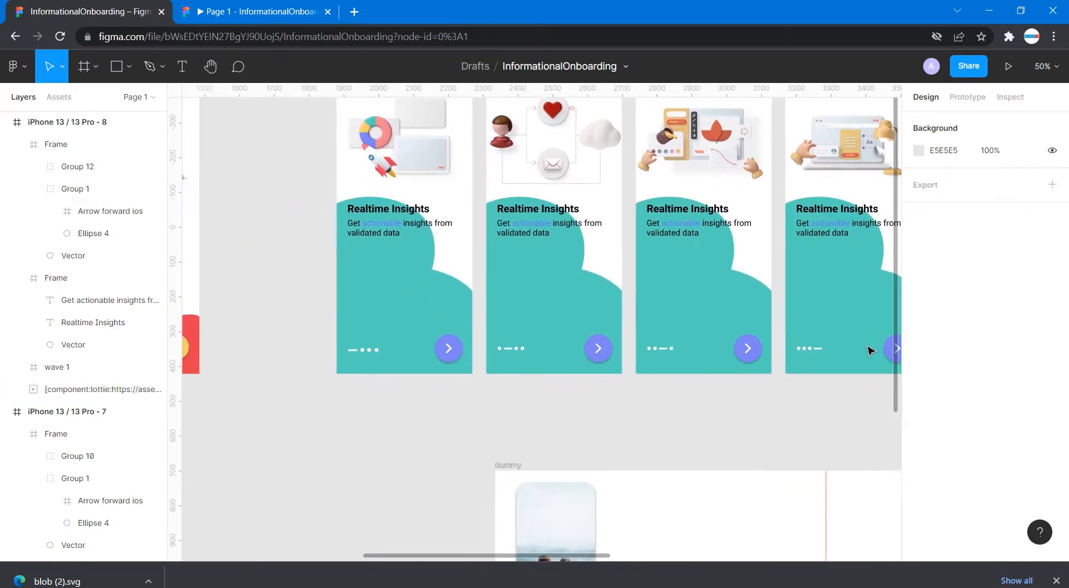
scroll(868, 350, "left", 5)
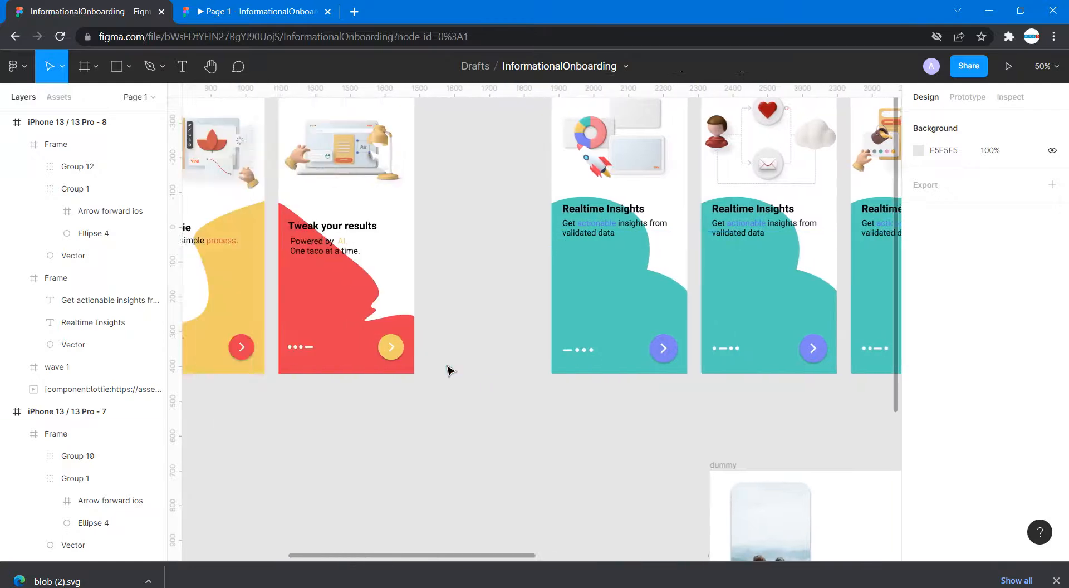
scroll(448, 369, "left", 5)
scroll(448, 369, "left", 4)
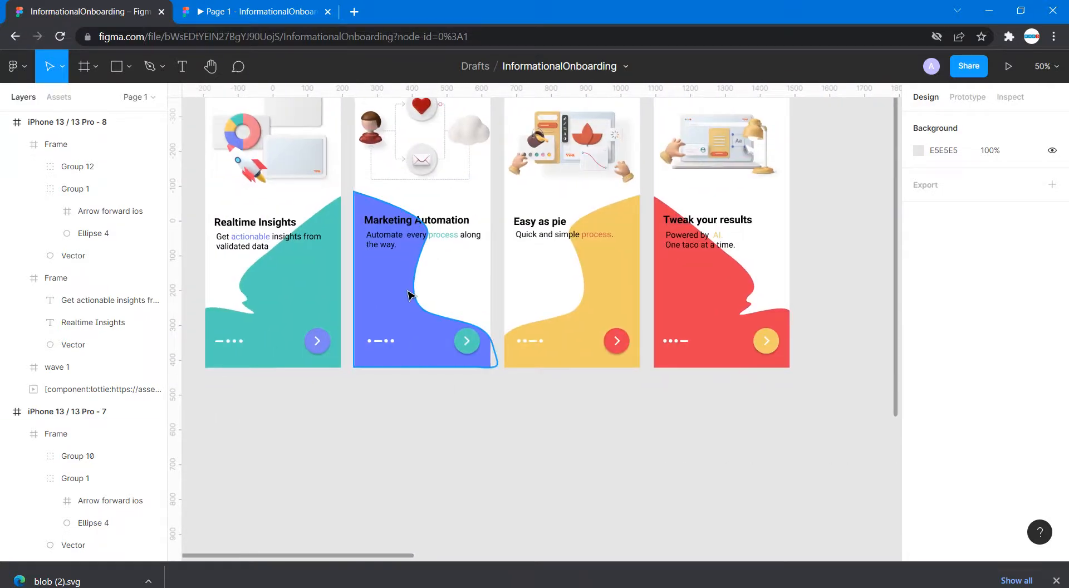
scroll(592, 406, "right", 15)
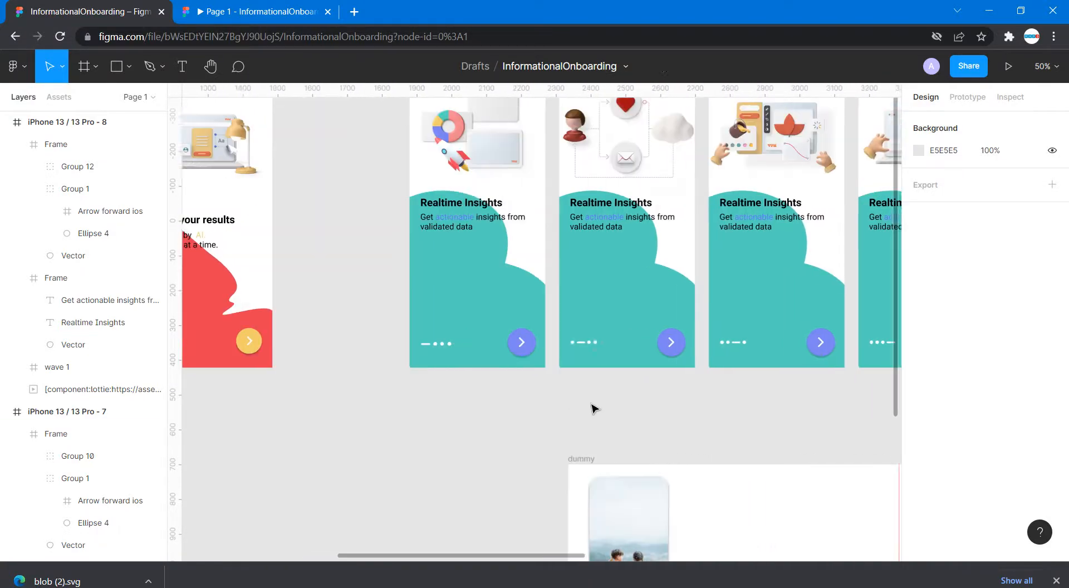
scroll(413, 363, "left", 10)
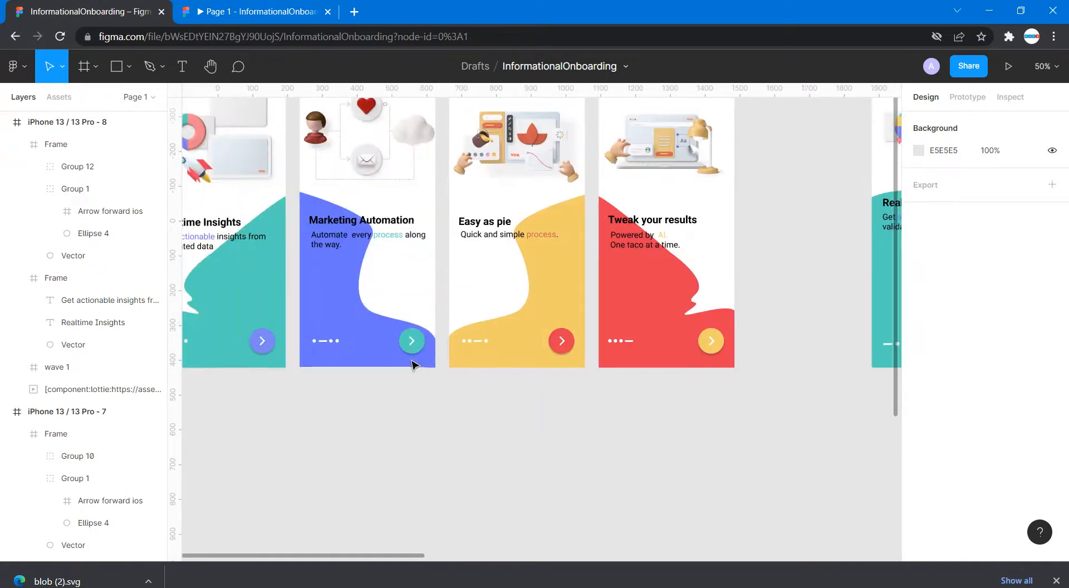
scroll(501, 367, "right", 7)
left_click(637, 343)
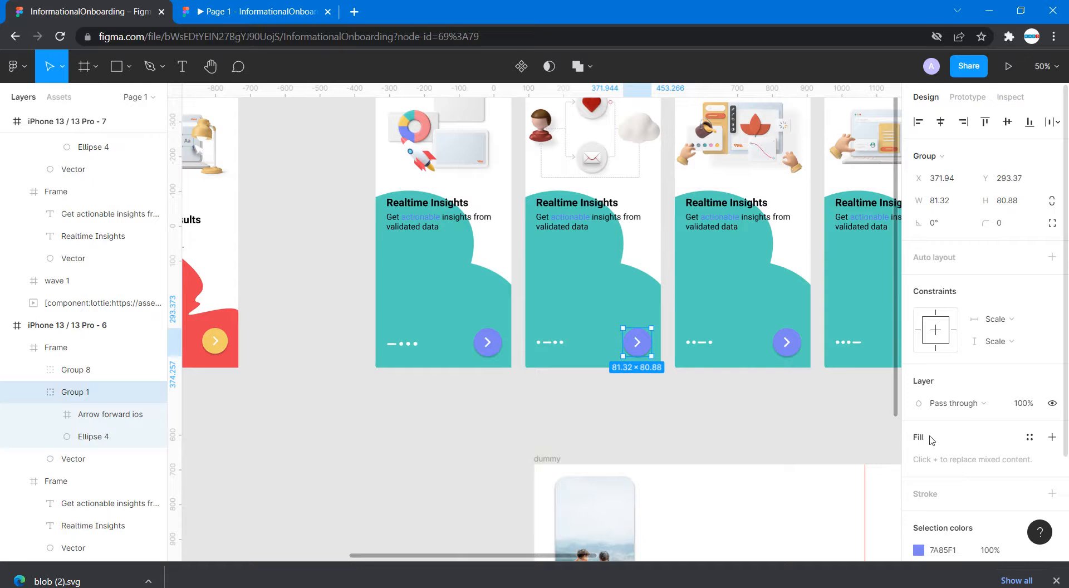
scroll(925, 459, "down", 3)
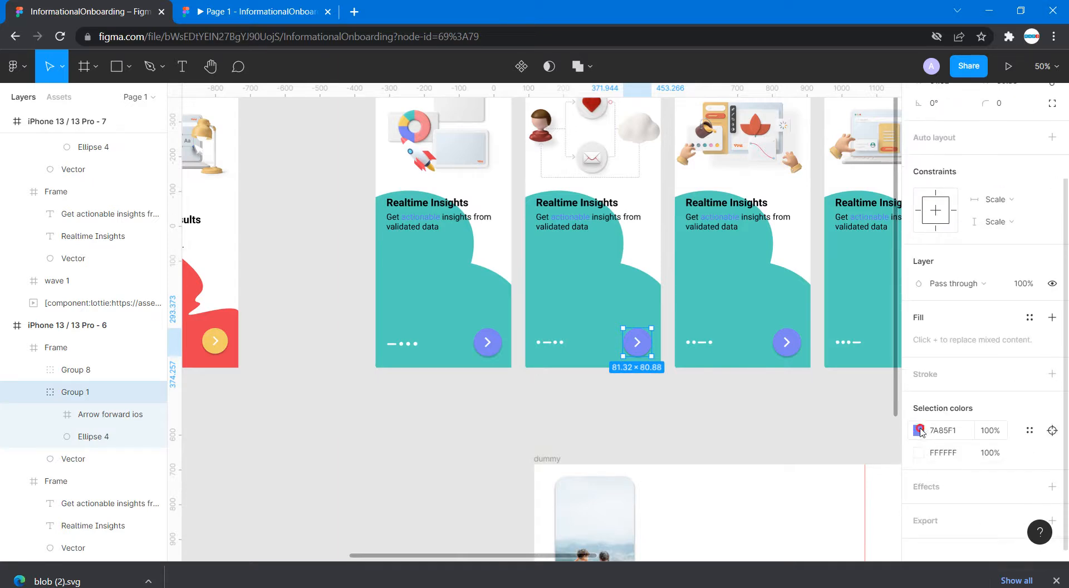
left_click(919, 430)
left_click(802, 494)
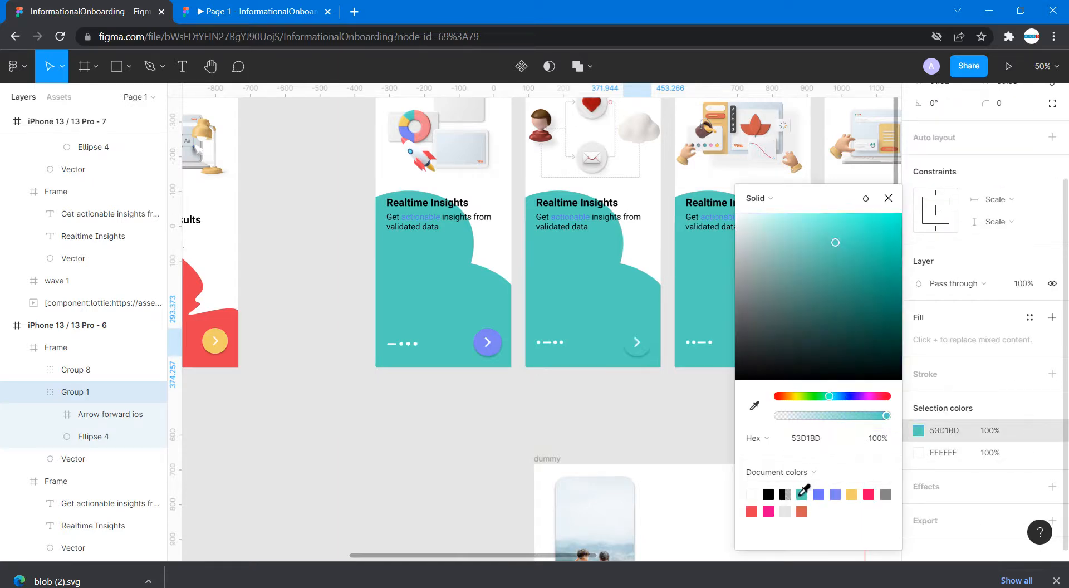
- Fill the lower rounded background shape on iPhone 13 / 13 Pro - 6 with purple 7A85F1 sampled from the neighbouring screen's arrow button
left_click(603, 260)
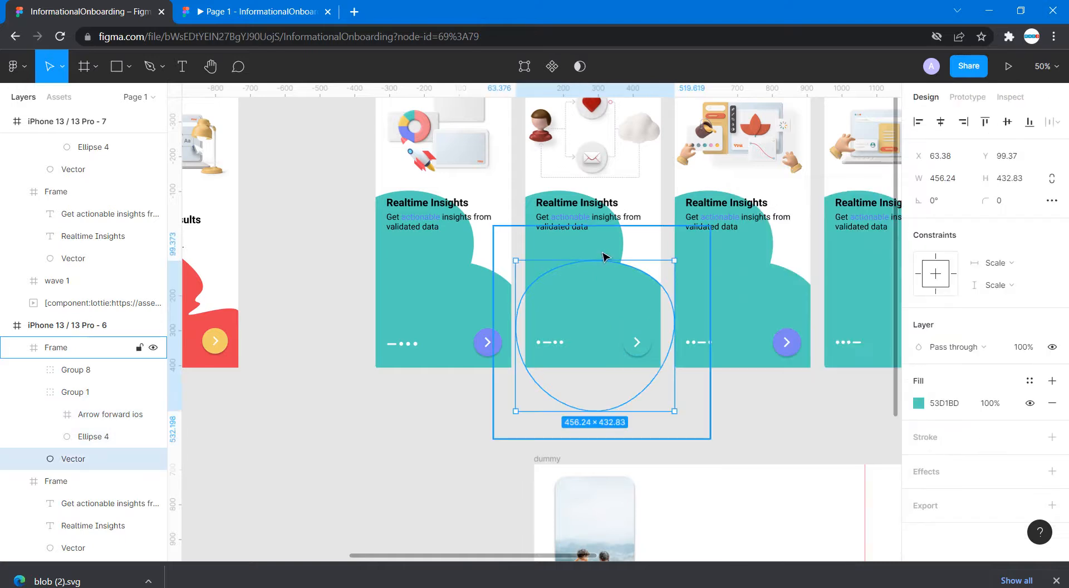
left_click(919, 403)
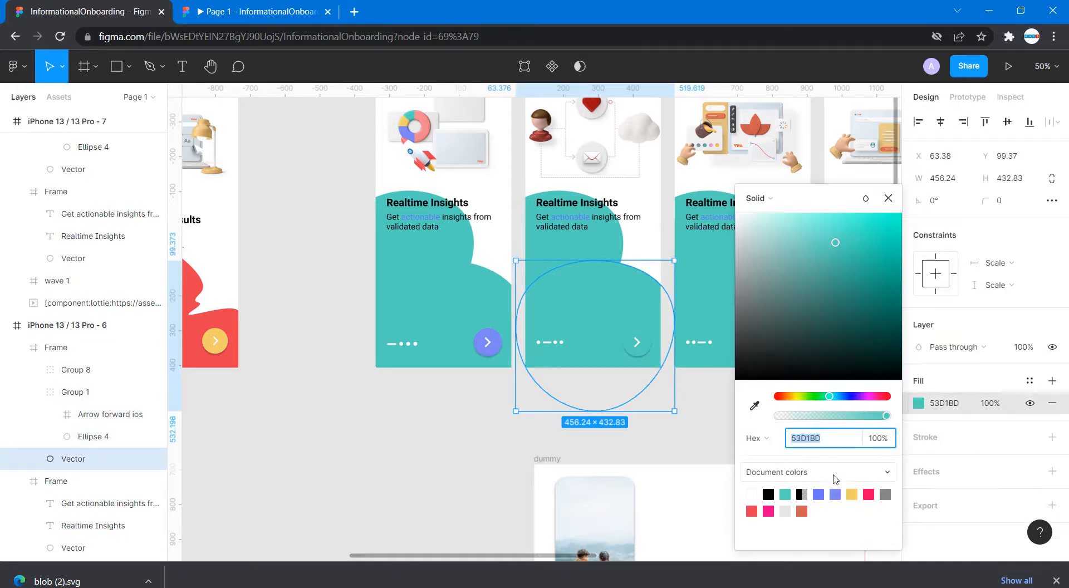
left_click(759, 411)
left_click(492, 337)
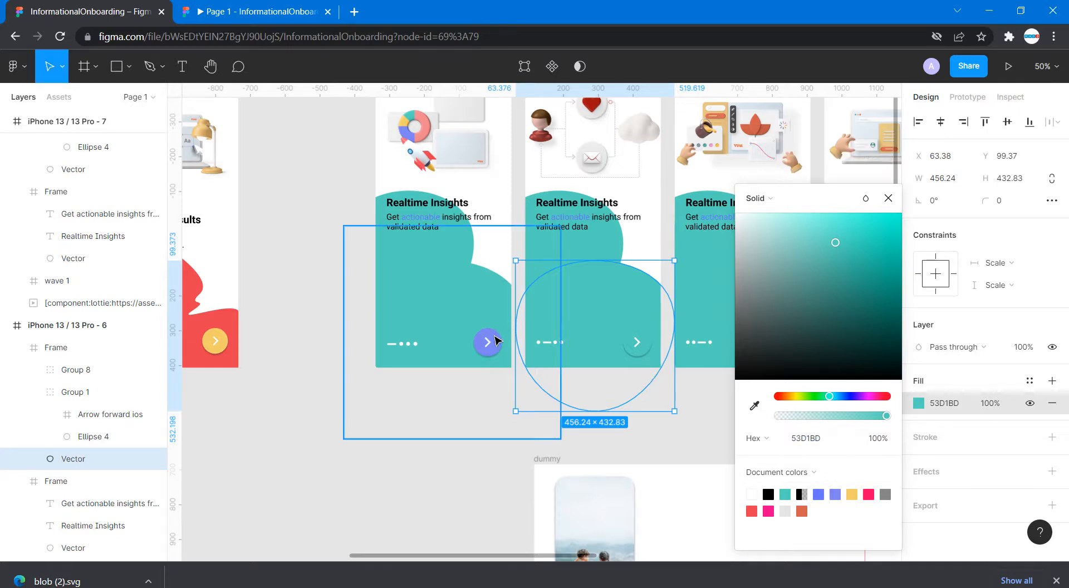
left_click(759, 410)
left_click(496, 348)
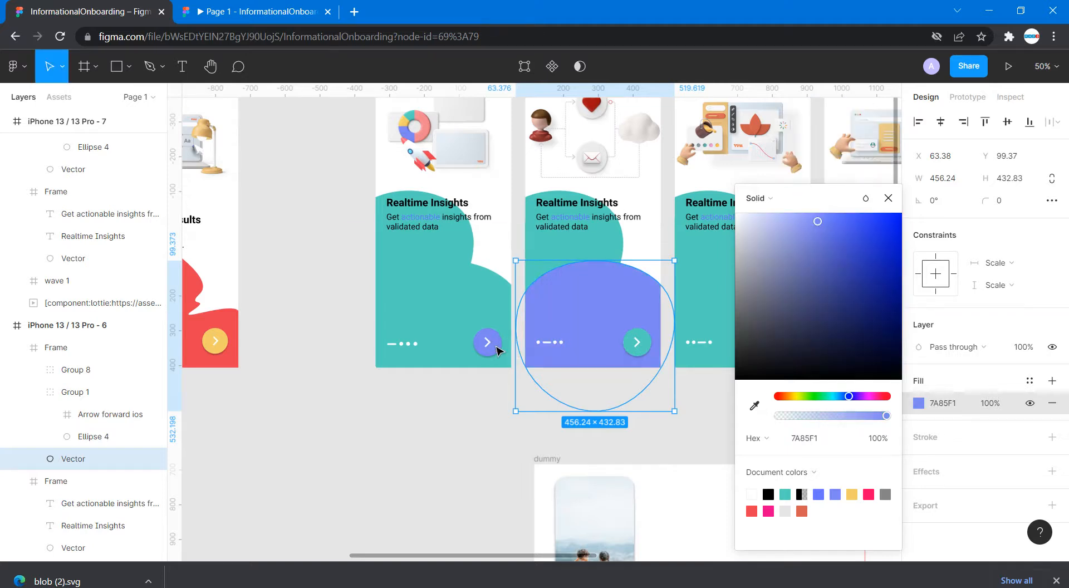
- Fill the upper rounded background shape on iPhone 13 / 13 Pro - 6 with the same sampled purple, 7A85F1
left_click(612, 241)
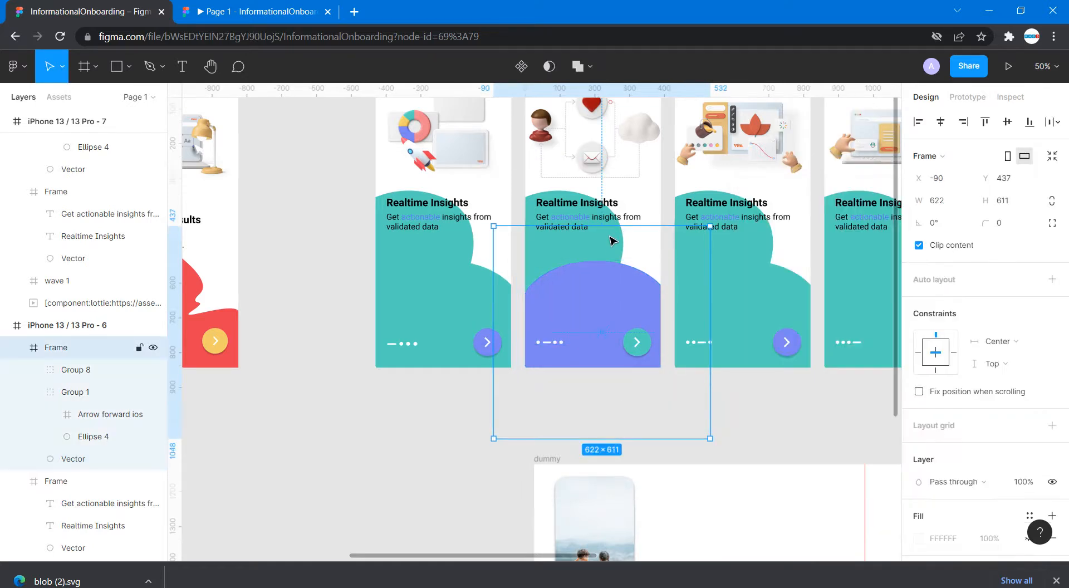
double_click(558, 194)
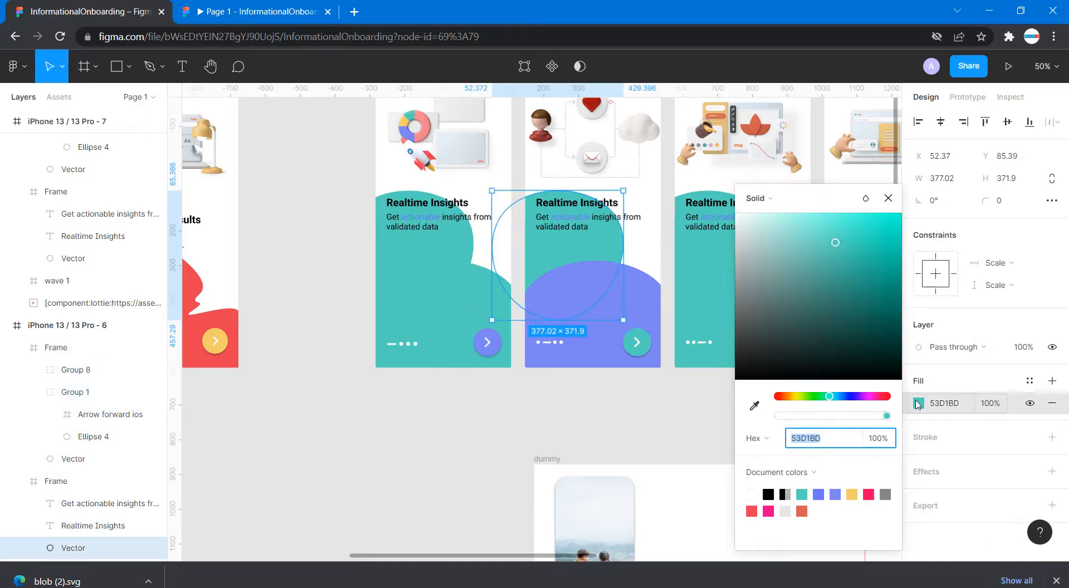
left_click(918, 403)
left_click(755, 412)
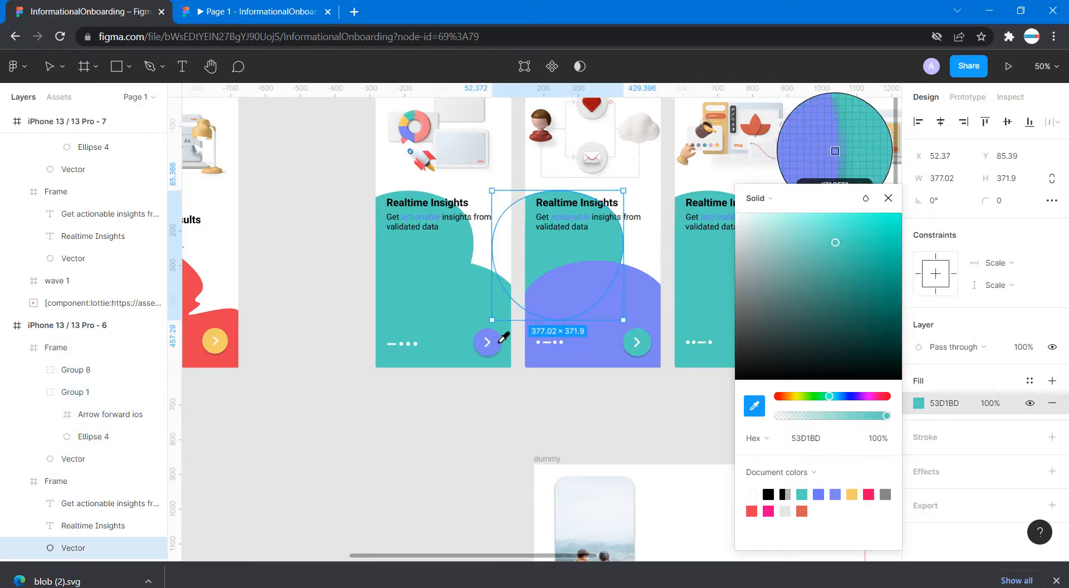
left_click(492, 340)
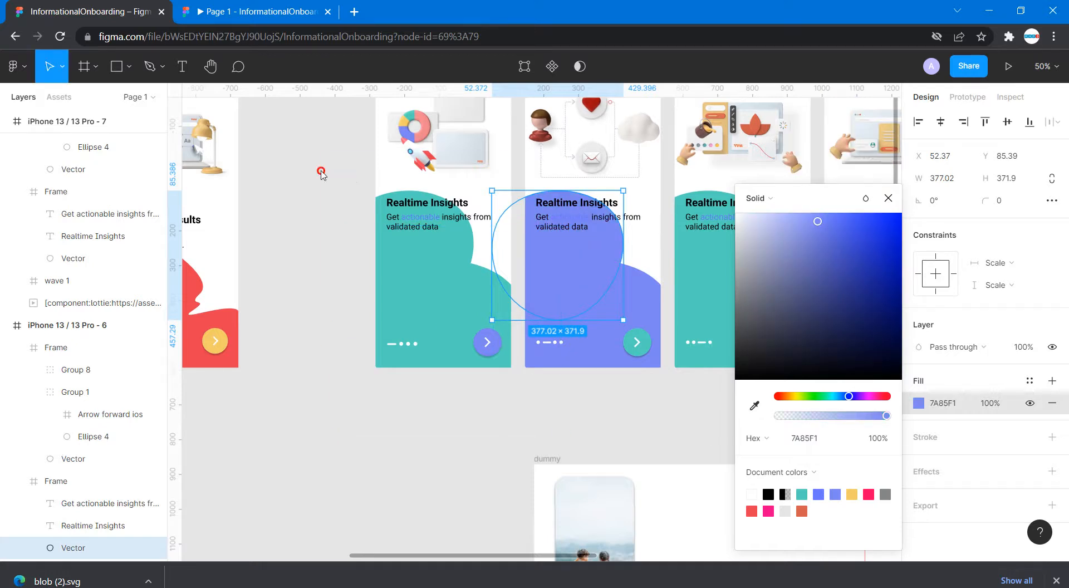
left_click(333, 177)
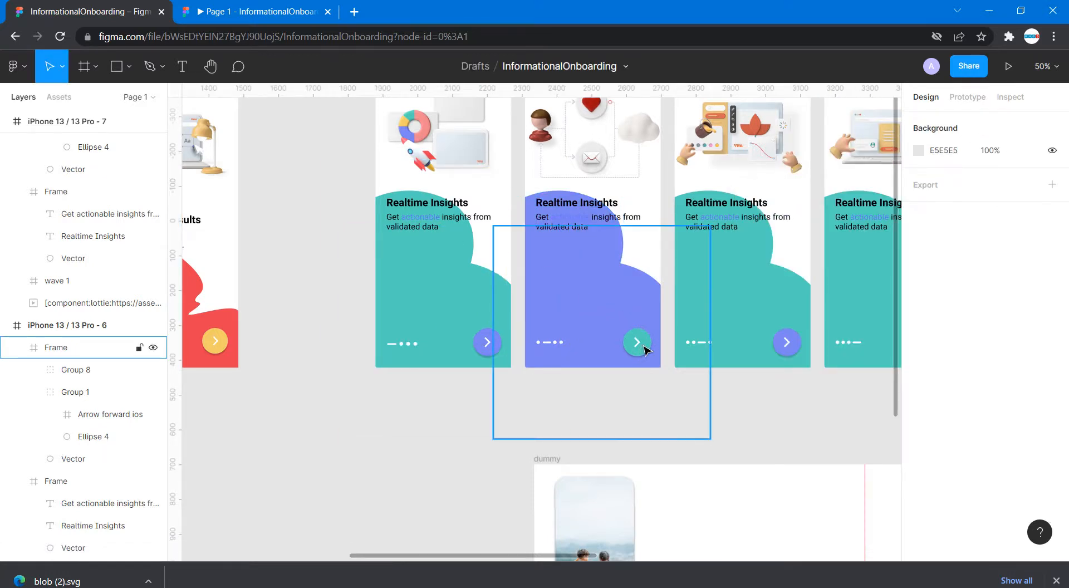
- Recolour only the word "actionable" in the iPhone 13 / 13 Pro - 6 description with the teal document colour
left_click(574, 220)
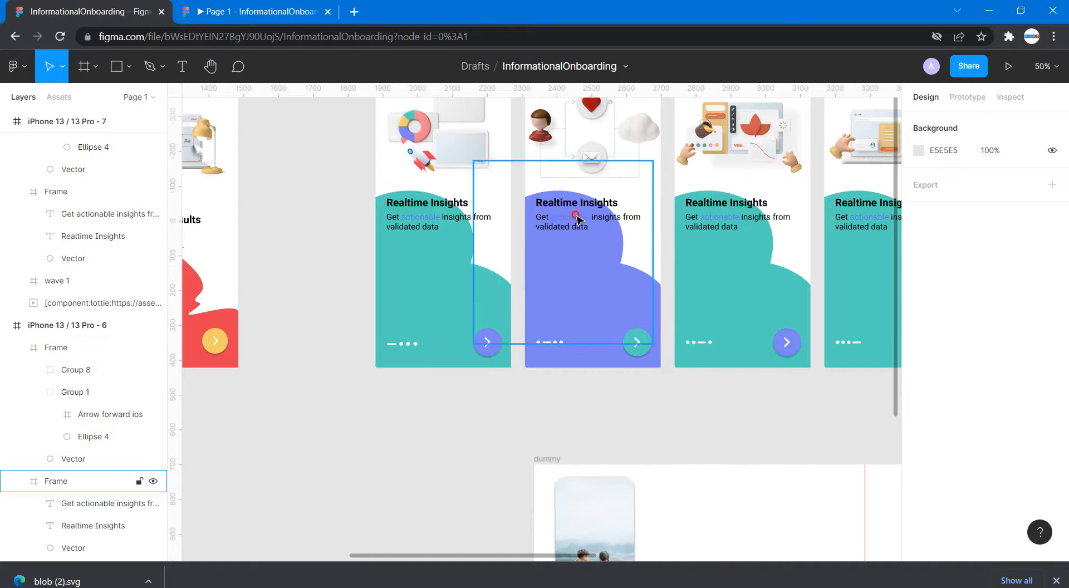
left_click(578, 219)
double_click(575, 215)
right_click(575, 216)
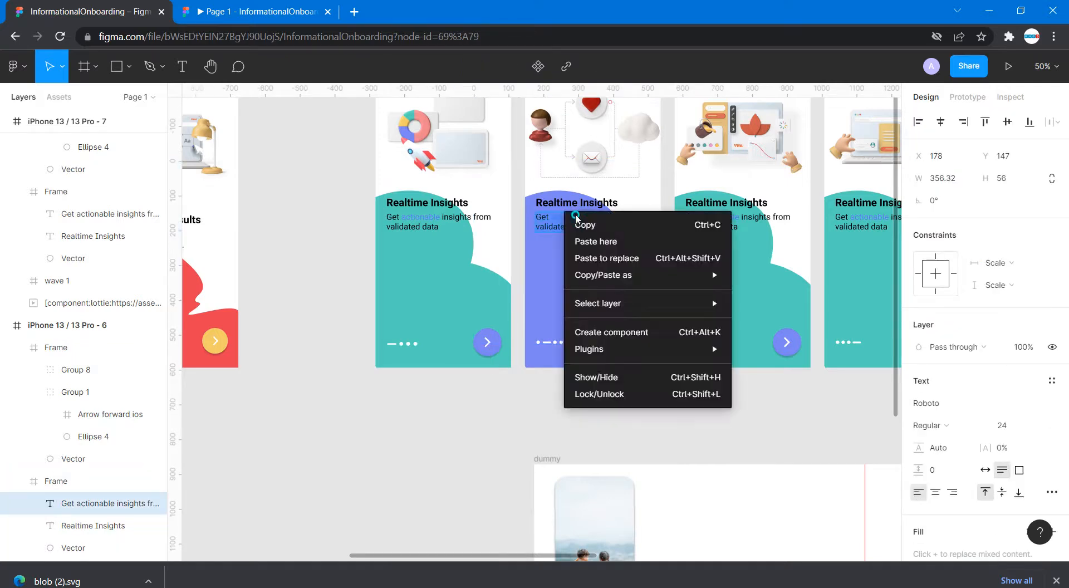
left_click(557, 218)
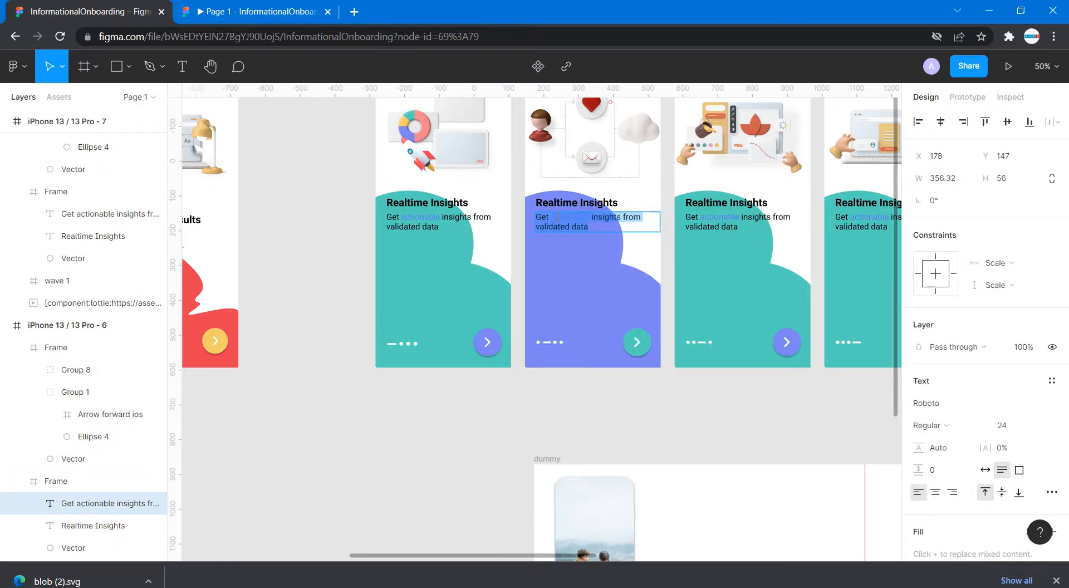
left_click(557, 218)
left_click_drag(551, 216, 581, 214)
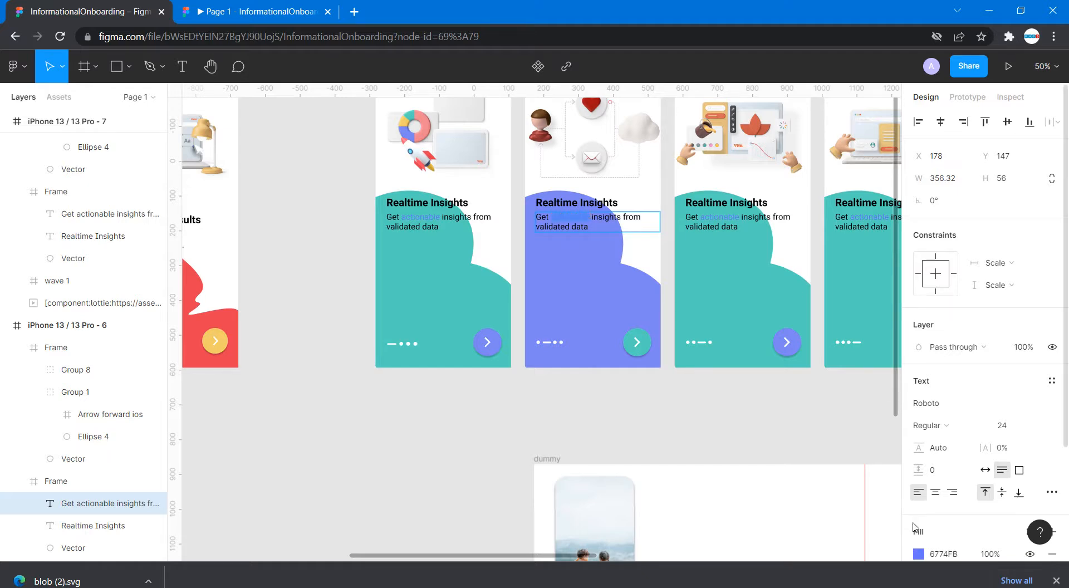
left_click(918, 554)
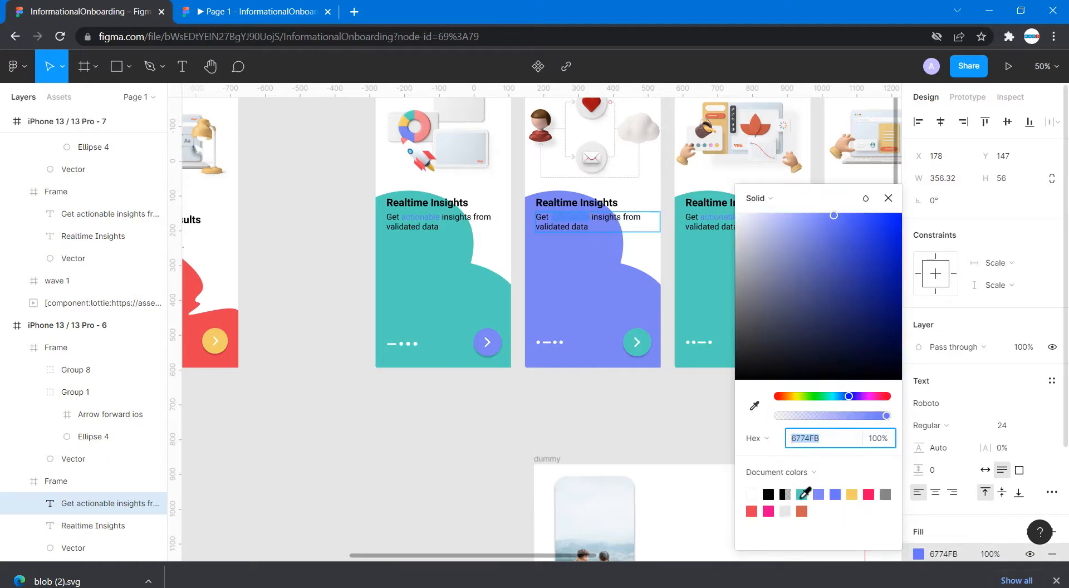
left_click(802, 493)
key("Escape")
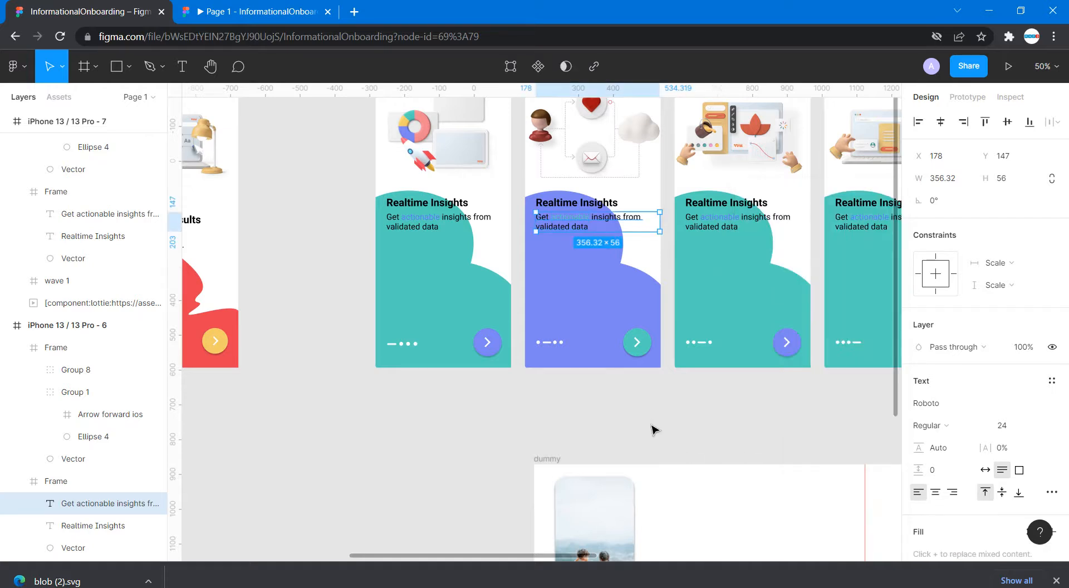
scroll(654, 430, "right", 5)
scroll(654, 430, "right", 1)
left_click(651, 430)
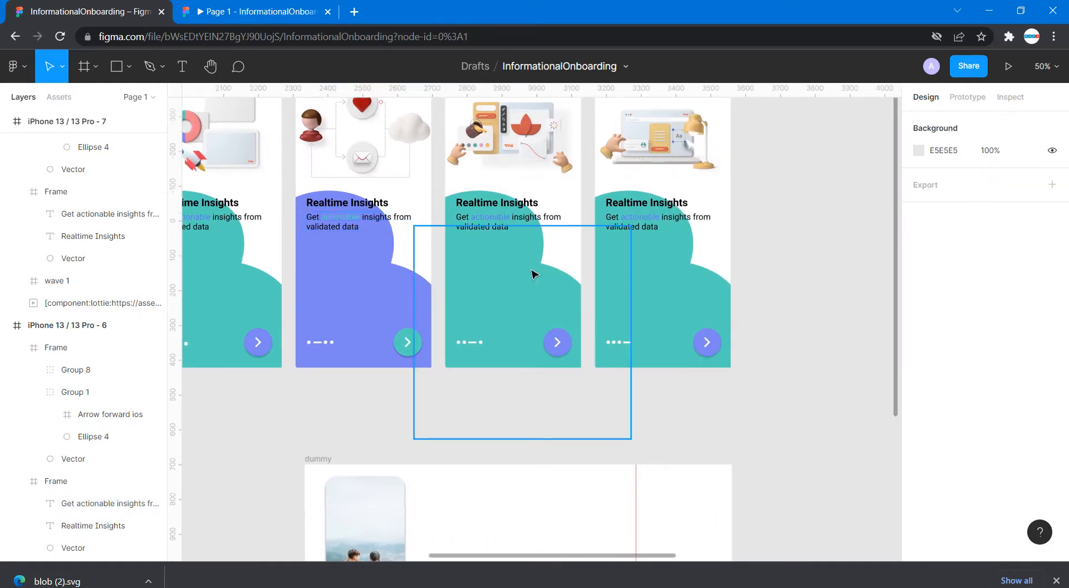
- Check the third original screen's colours, and fill the lower rounded shape on iPhone 13 / 13 Pro - 7 with red E73F52
scroll(507, 306, "left", 15)
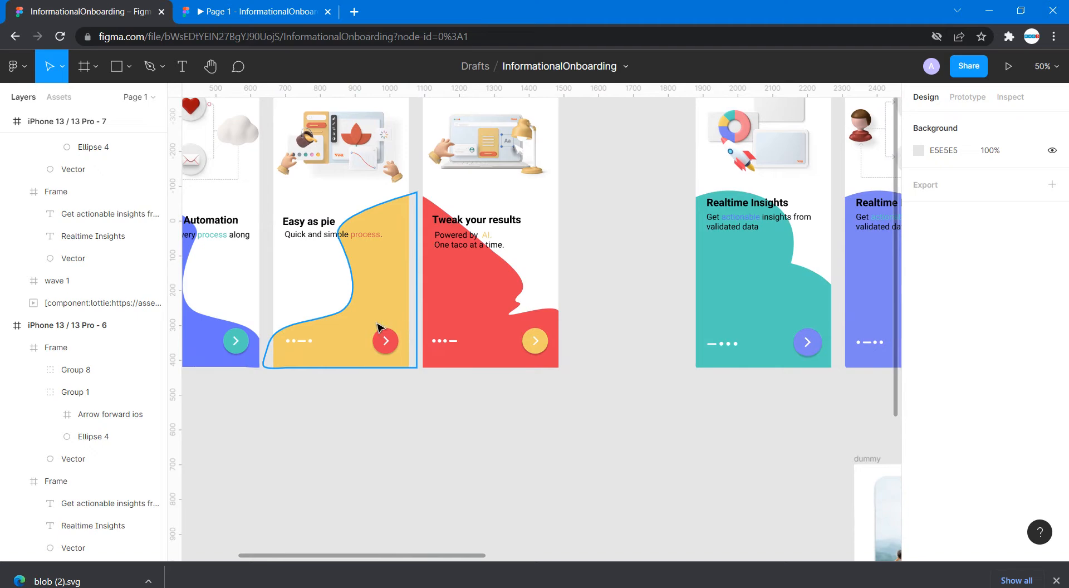
scroll(761, 443, "right", 14)
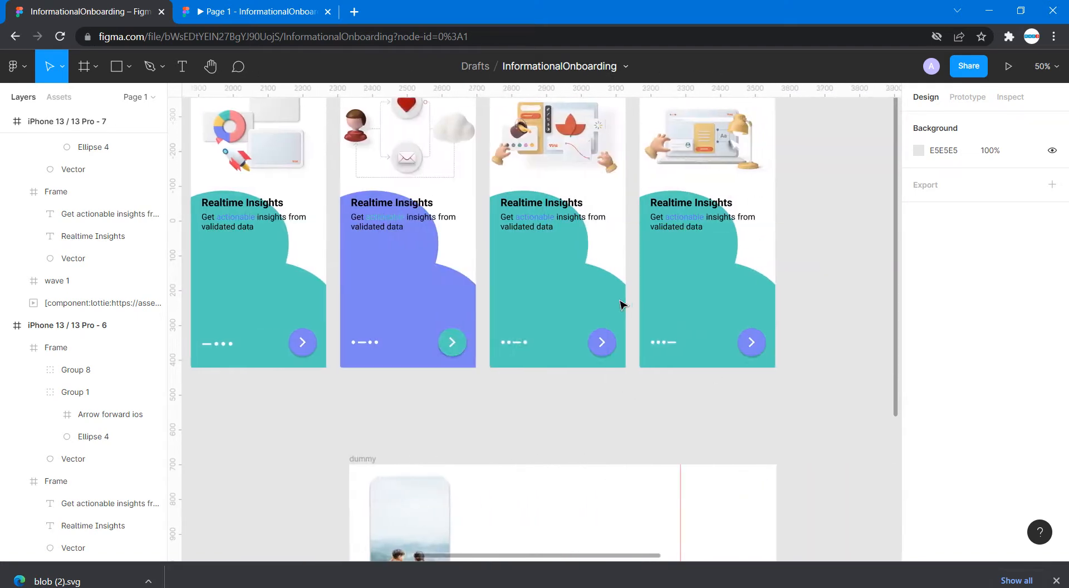
scroll(602, 306, "left", 6)
scroll(601, 304, "left", 8)
scroll(789, 374, "right", 12)
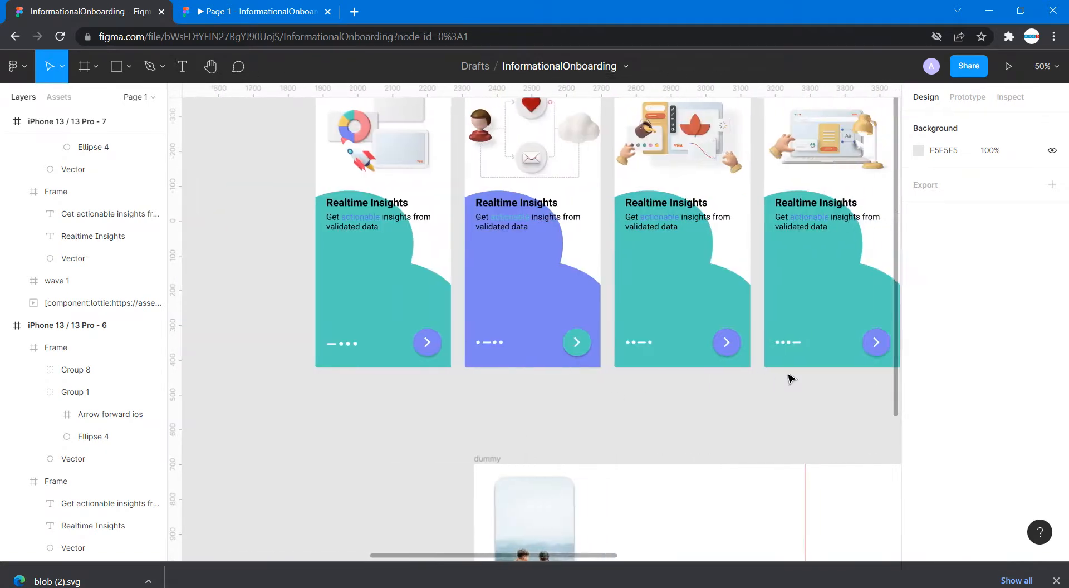
left_click(694, 298)
left_click(700, 300)
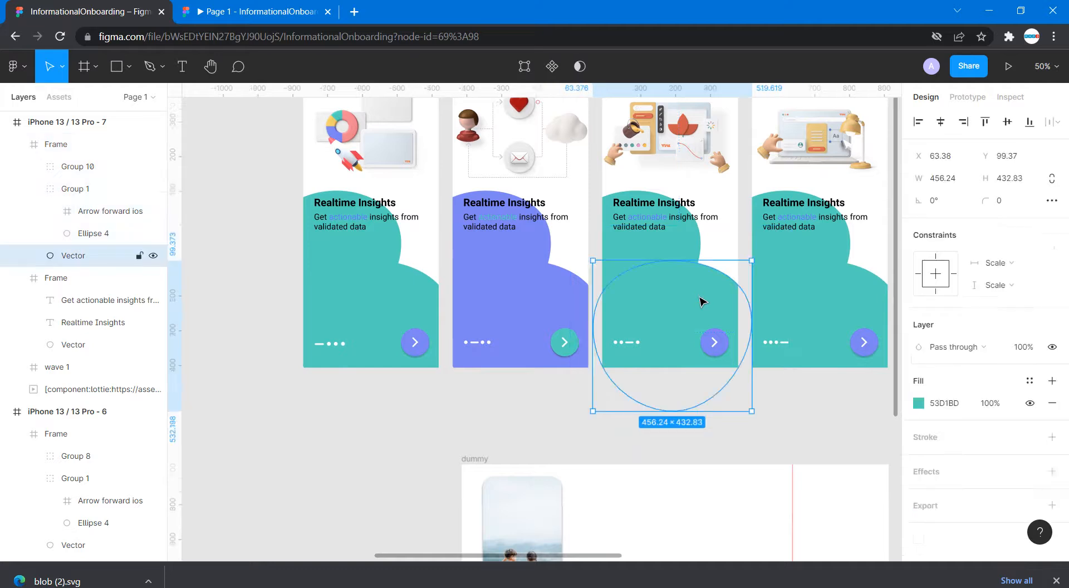
left_click(919, 403)
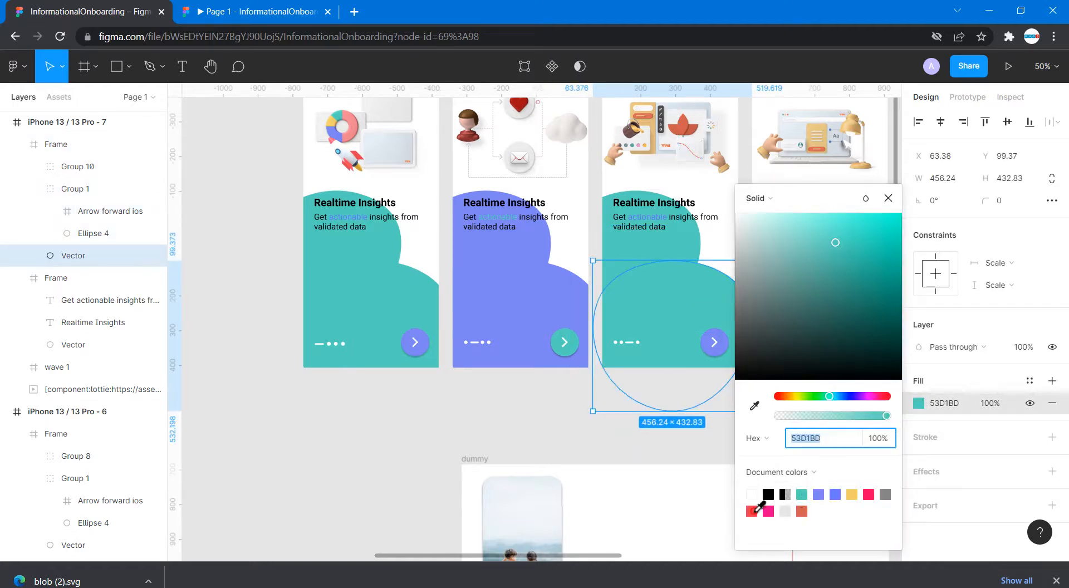
left_click(753, 510)
- Compare the colour scheme of iPhone 13 / 13 Pro - 7 with the third original onboarding screen
left_click(688, 239)
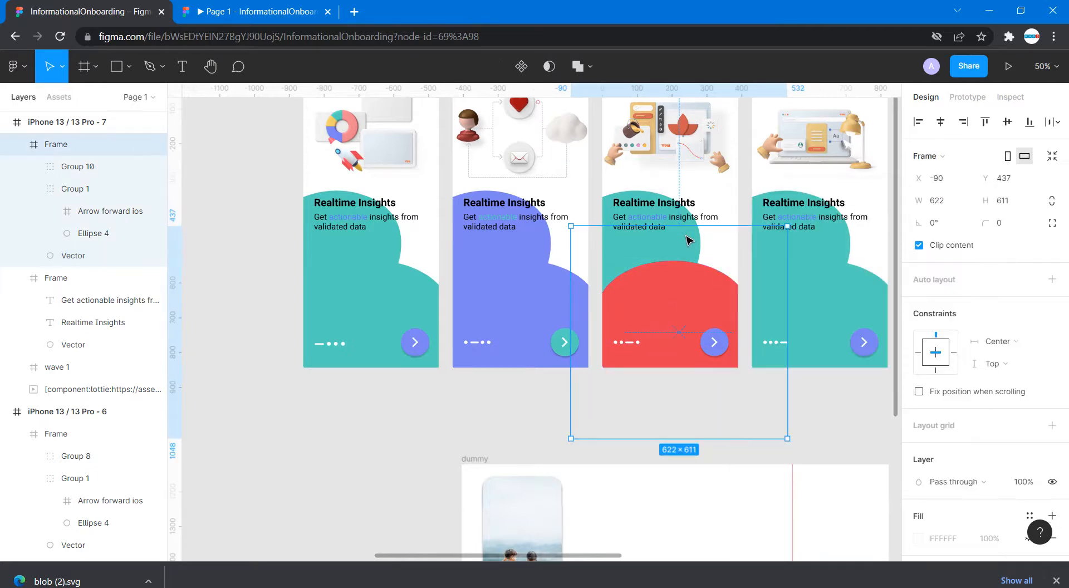
left_click(655, 196)
scroll(515, 340, "left", 10)
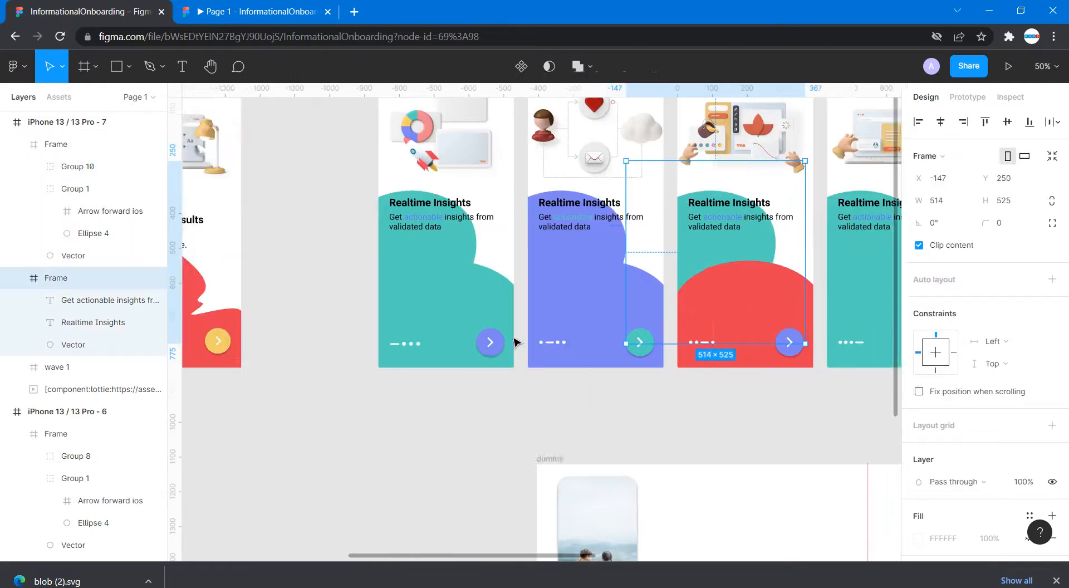
scroll(514, 341, "right", 10)
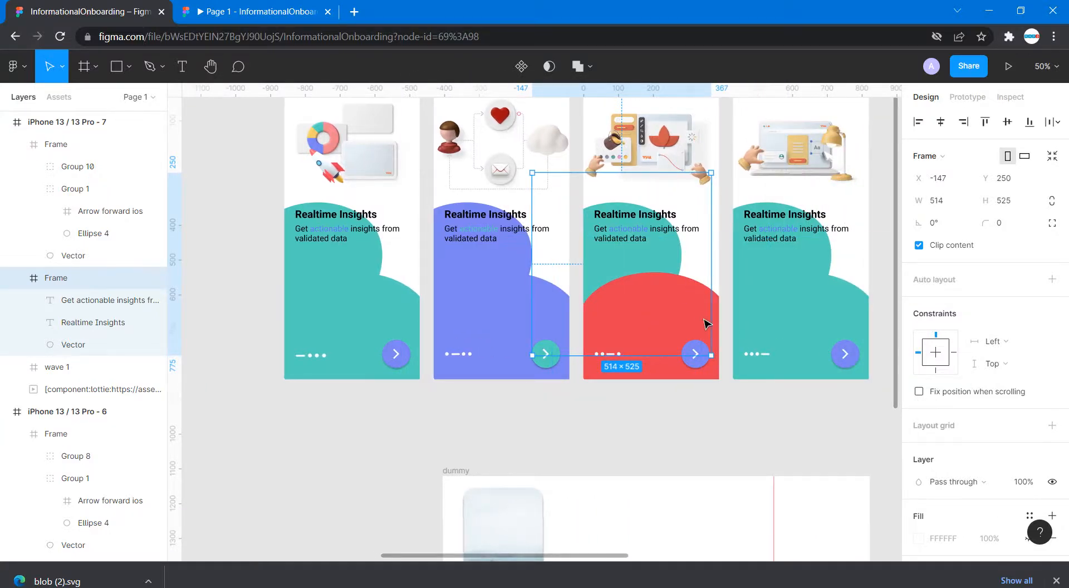
- Move the text frame on iPhone 13 / 13 Pro - 7 to X -155, Y 249 and the lower shape's frame to X -103, Y 446
left_click(686, 312)
left_click(667, 244)
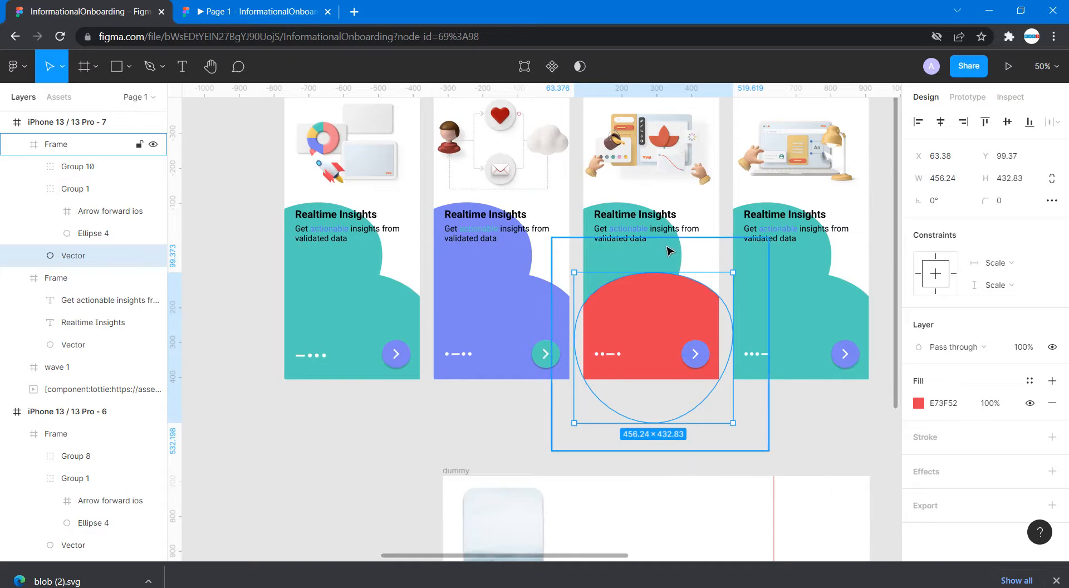
left_click(635, 210)
left_click_drag(688, 296, 685, 296)
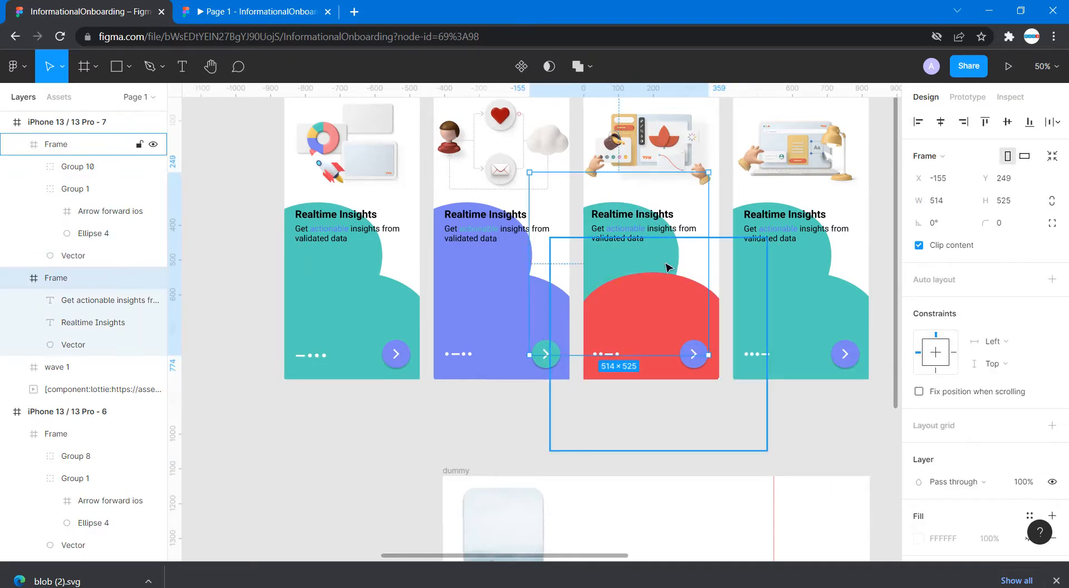
left_click(669, 275)
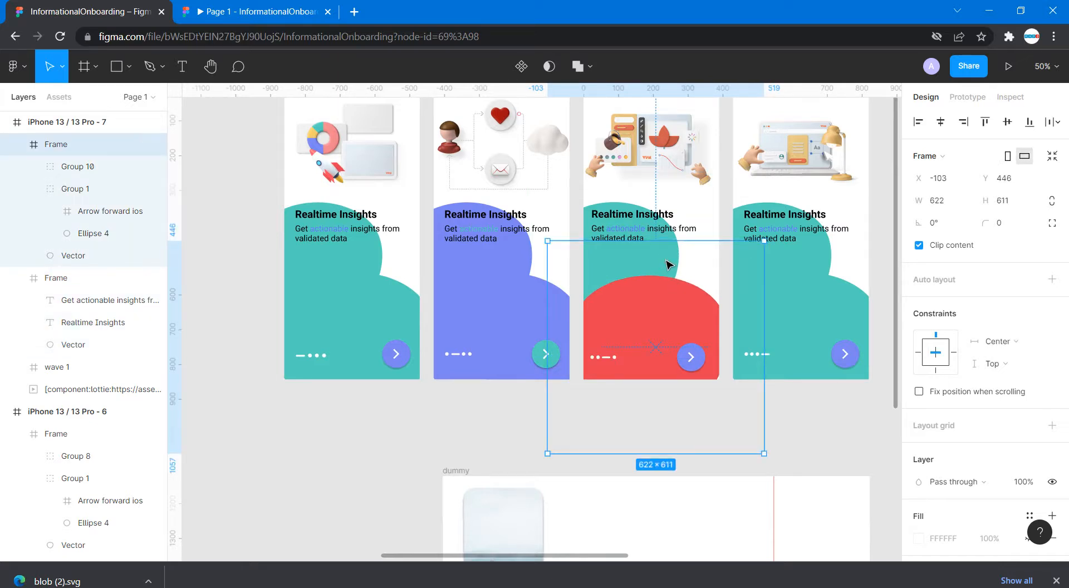
double_click(666, 261)
double_click(666, 260)
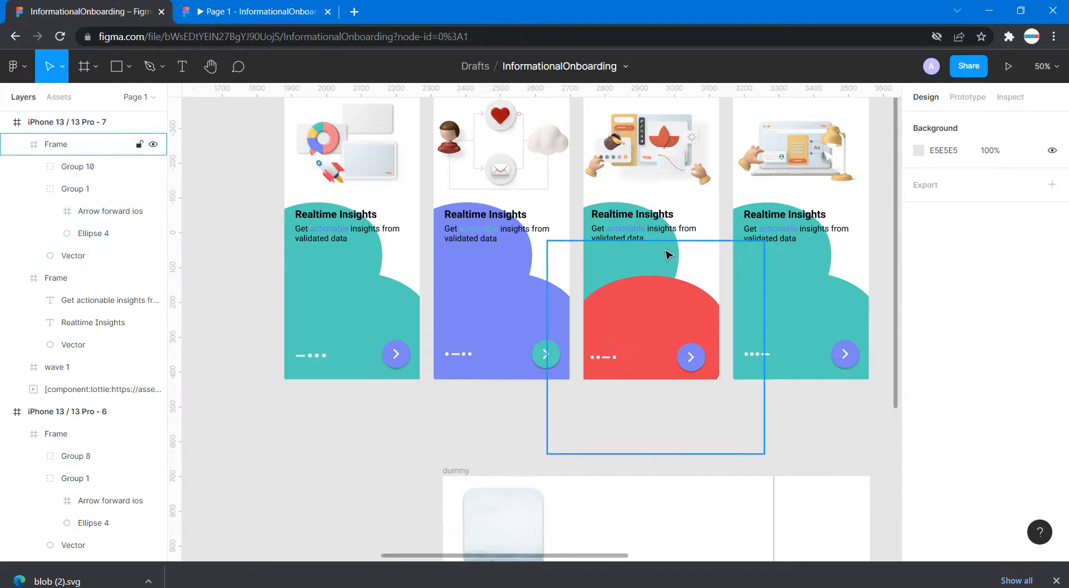
- Try filling both inner frames of iPhone 13 / 13 Pro - 7 together with yellow F1CE69, and undo the fill
left_click(660, 237)
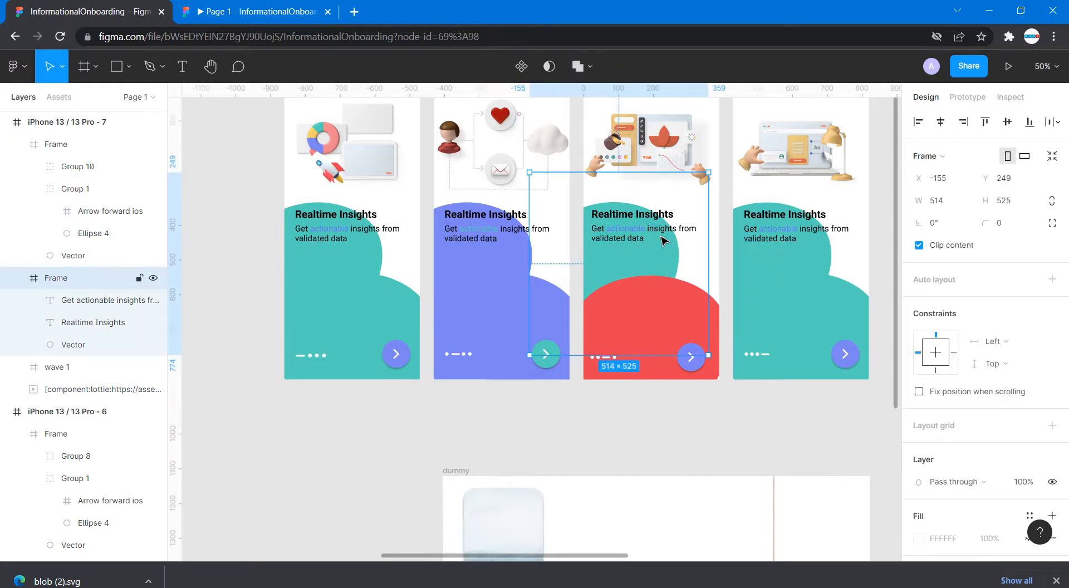
left_click(719, 308, "shift")
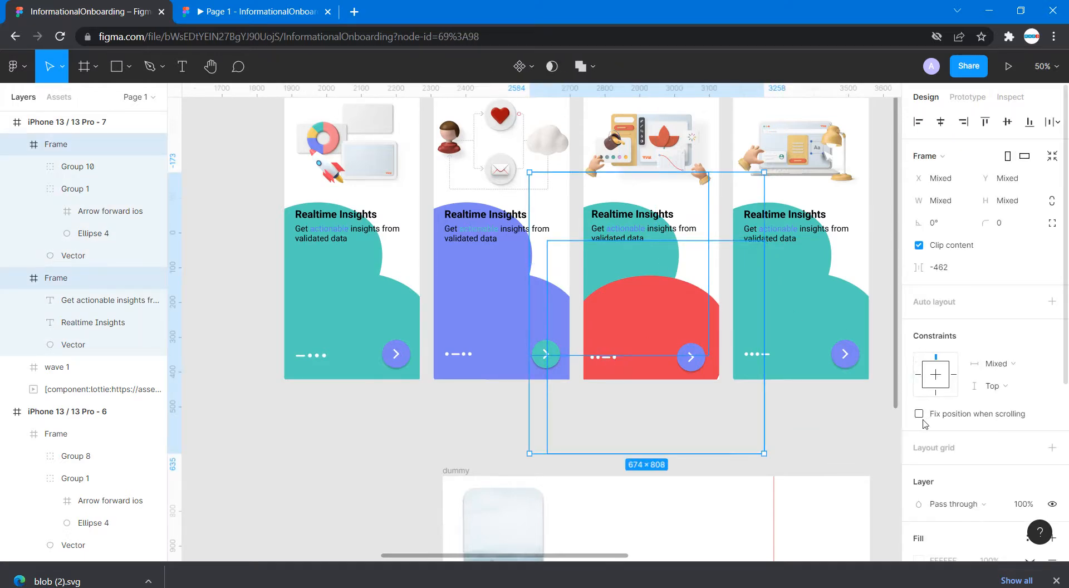
scroll(922, 412, "down", 5)
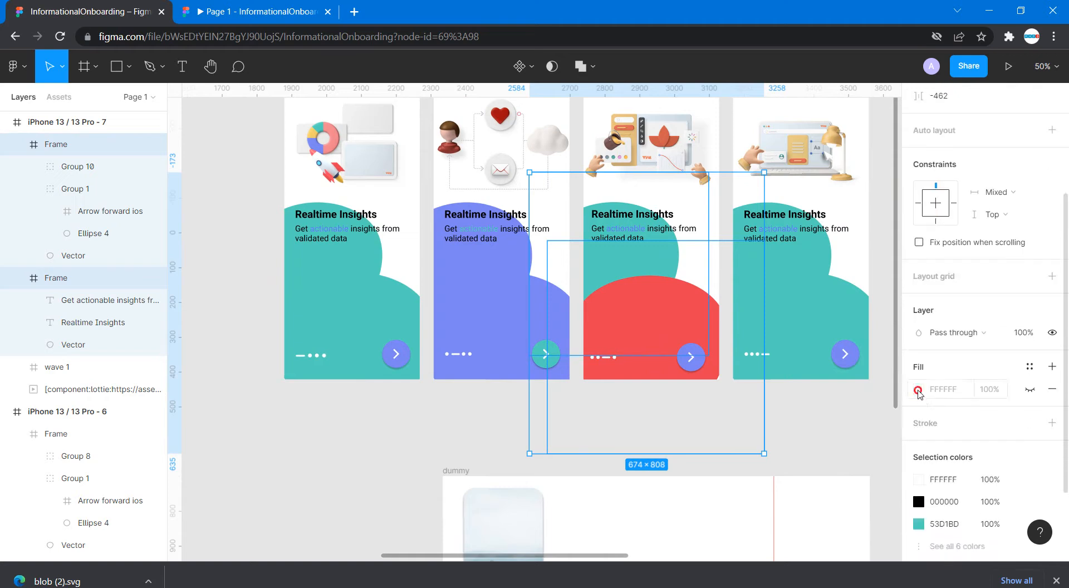
left_click(918, 391)
left_click(853, 492)
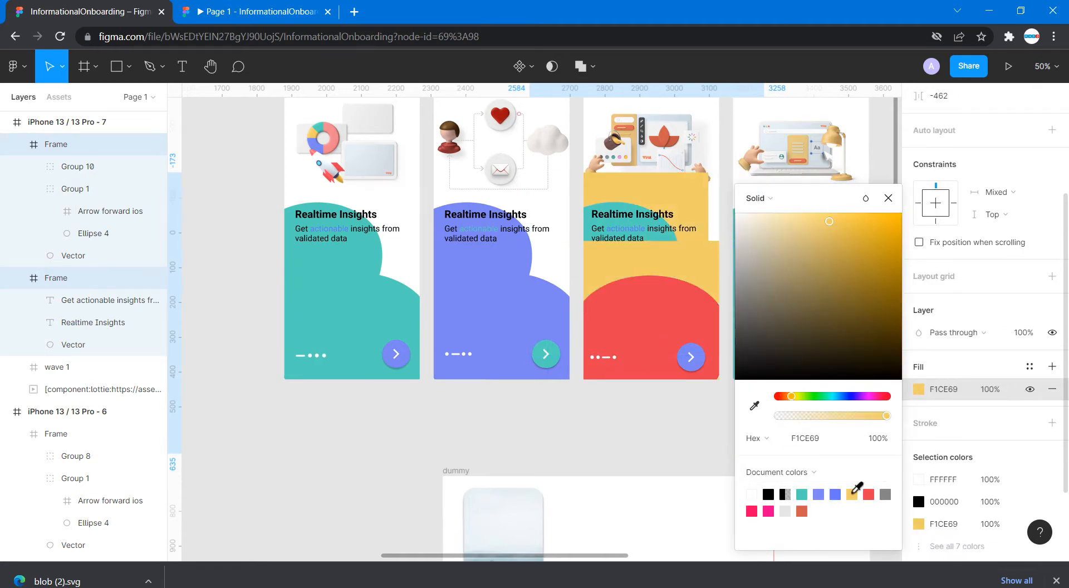
key("ctrl+z")
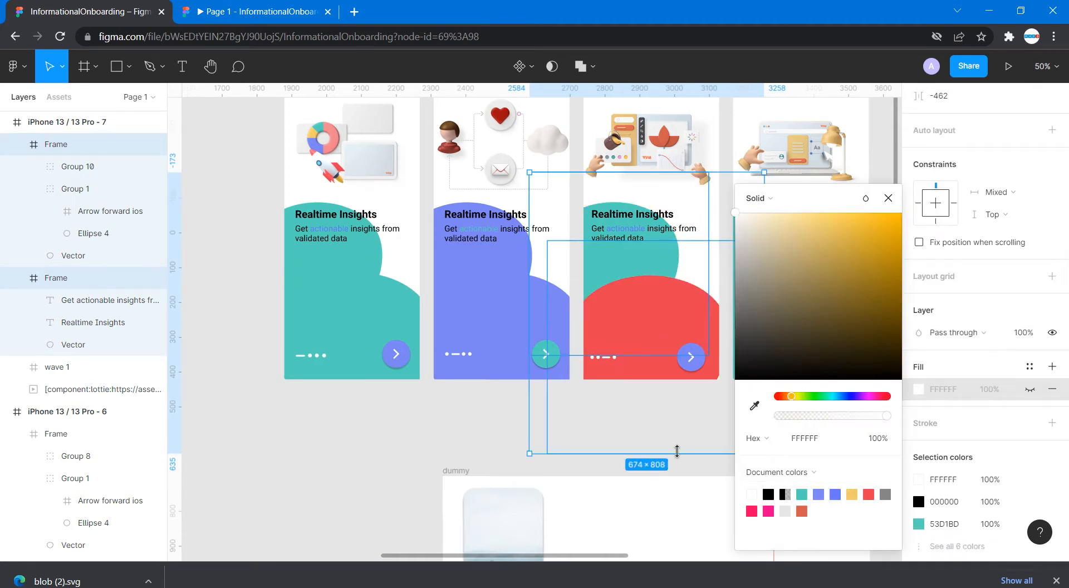
- Fill the lower rounded background shape on iPhone 13 / 13 Pro - 7 with the yellow document colour F1CE69
left_click(504, 432)
left_click(636, 303)
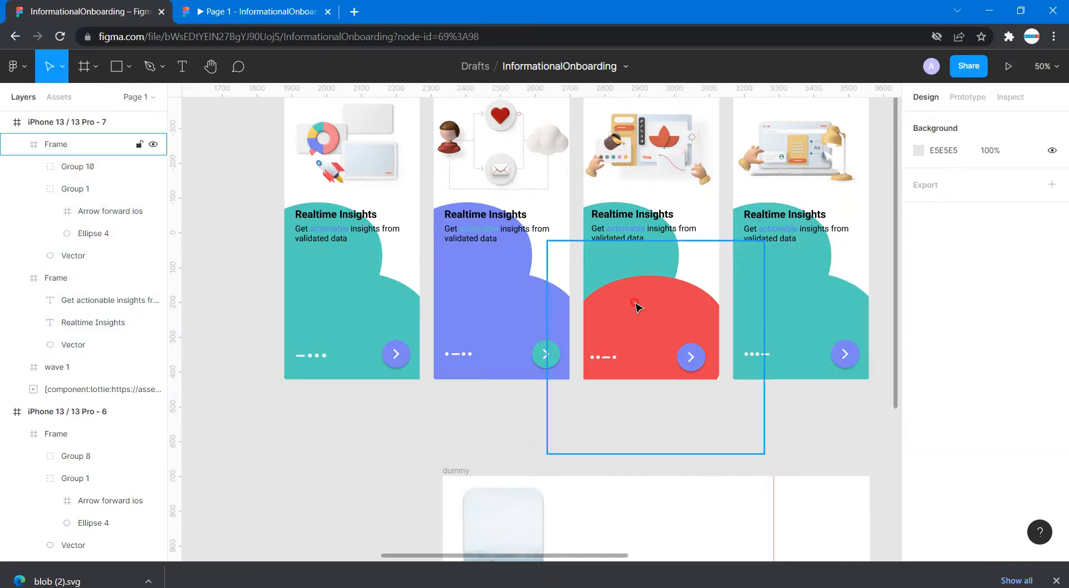
key("Escape")
double_click(653, 322)
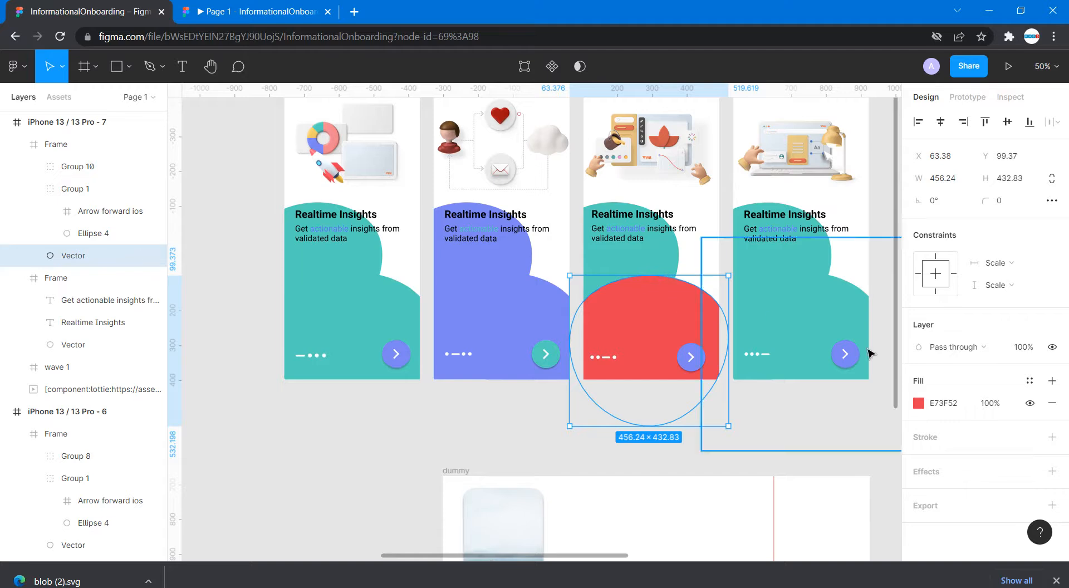
left_click(919, 403)
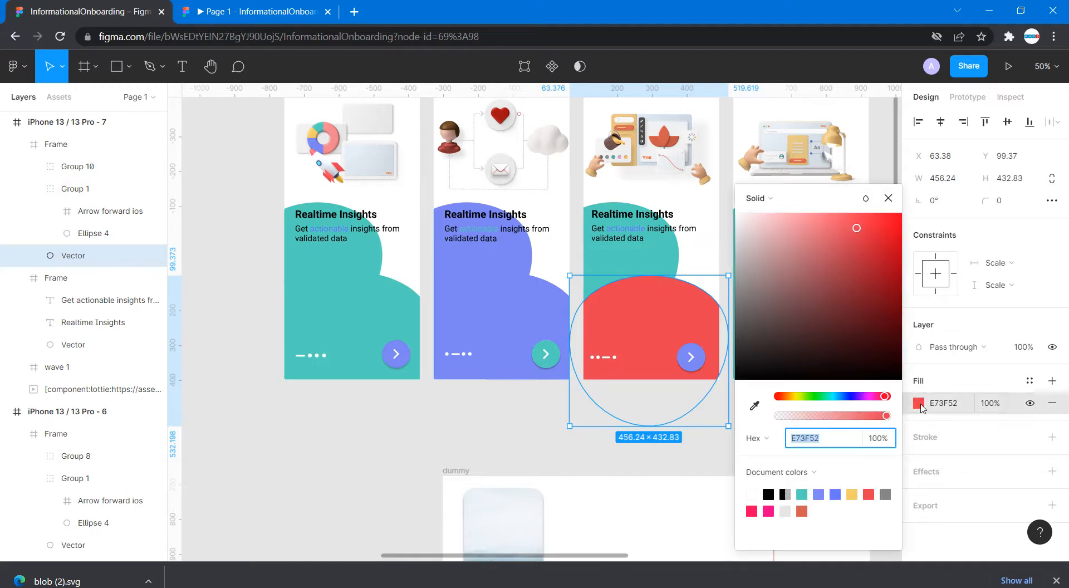
left_click(852, 493)
- Fill the upper rounded background shape on iPhone 13 / 13 Pro - 7 with the same yellow document colour
left_click(625, 275)
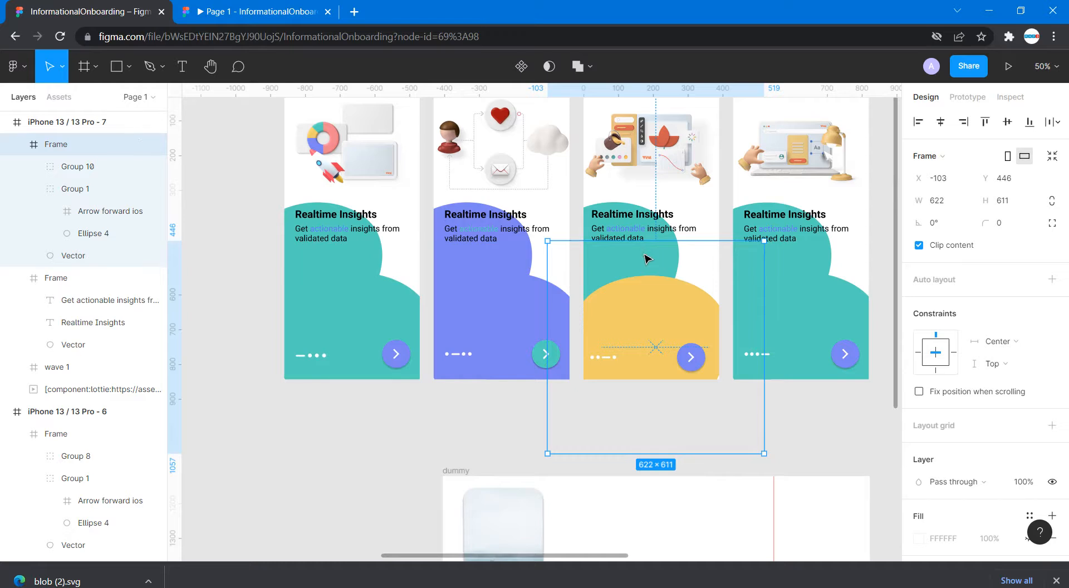
left_click(626, 205)
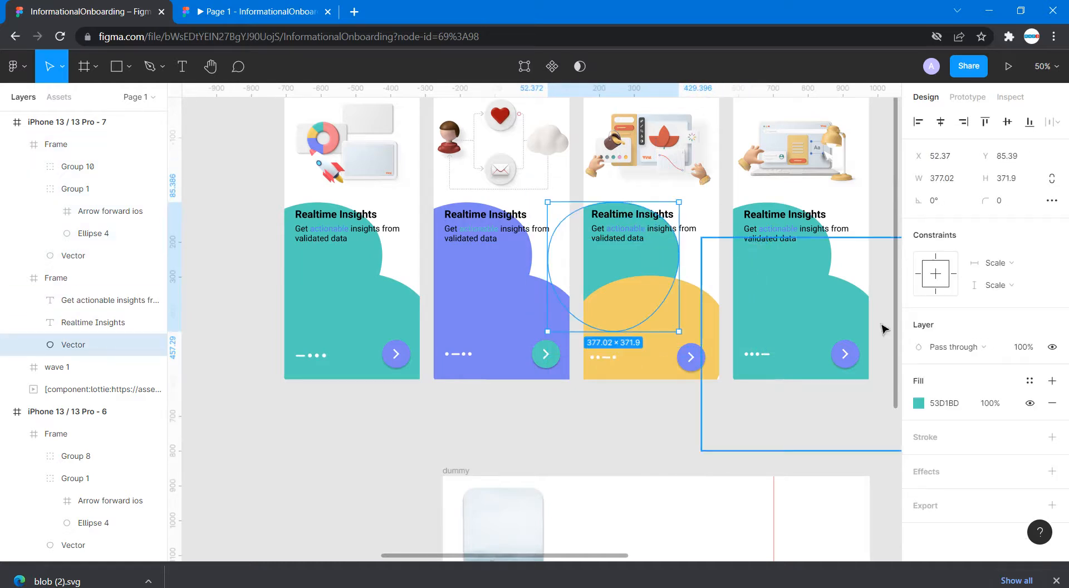
left_click(918, 403)
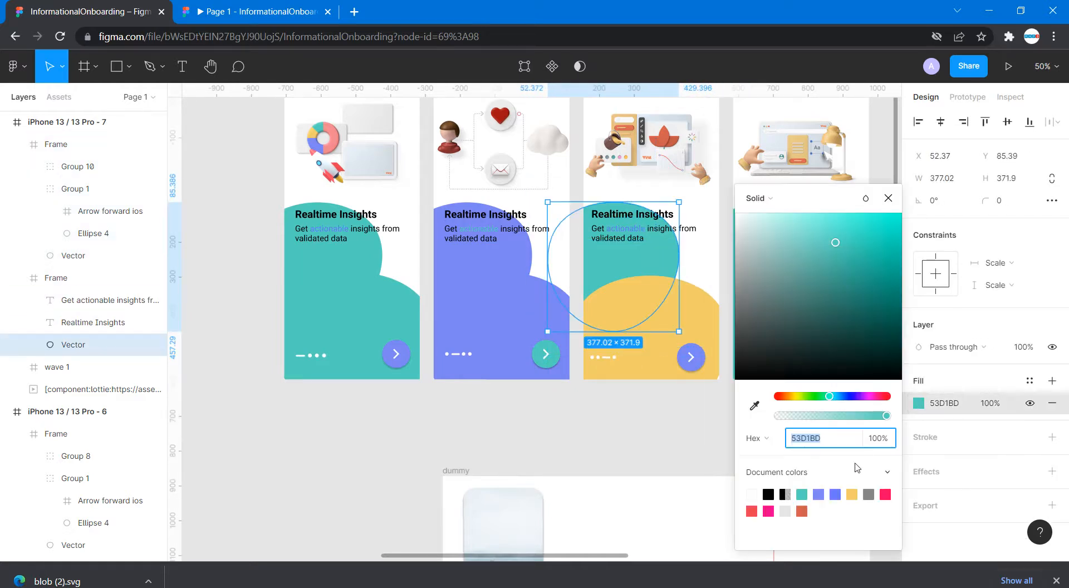
left_click(852, 494)
left_click(676, 429)
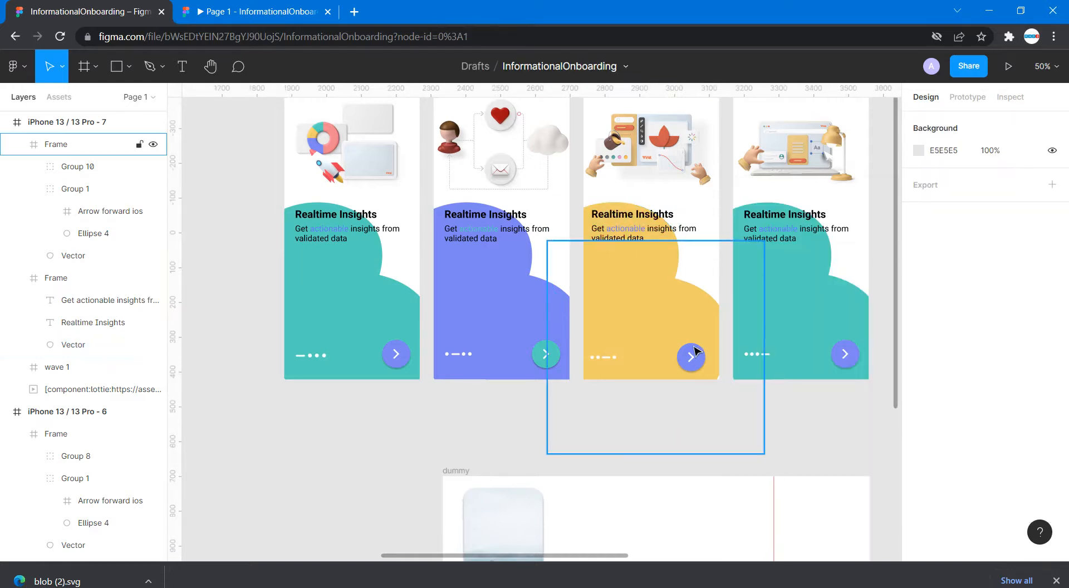
- Try pink FF0066 and orange D15E4D on the iPhone 13 / 13 Pro - 7 arrow button, and settle on red E73F52
left_click(700, 349)
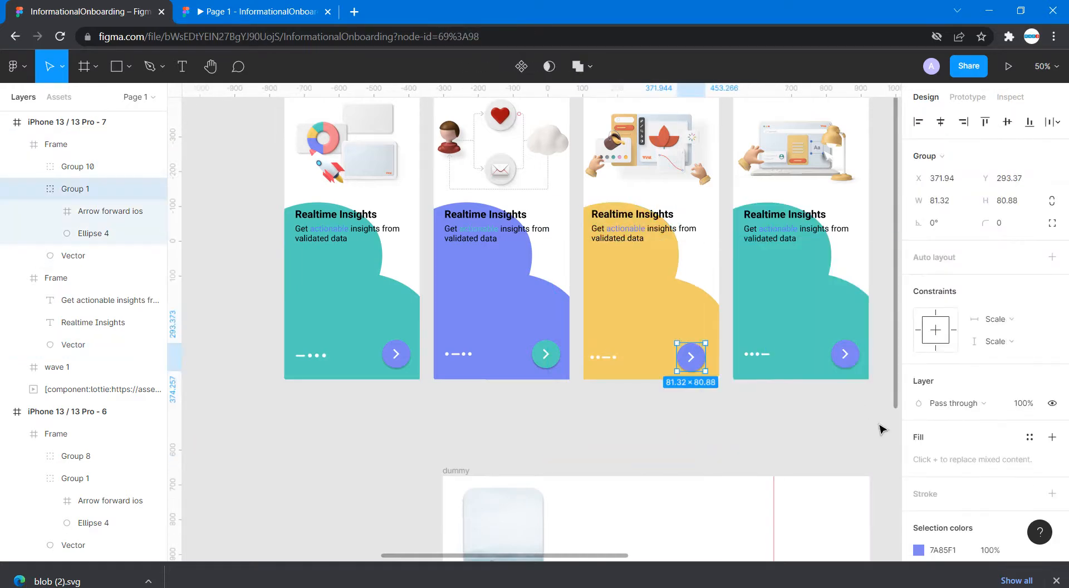
scroll(918, 516, "down", 3)
left_click(919, 428)
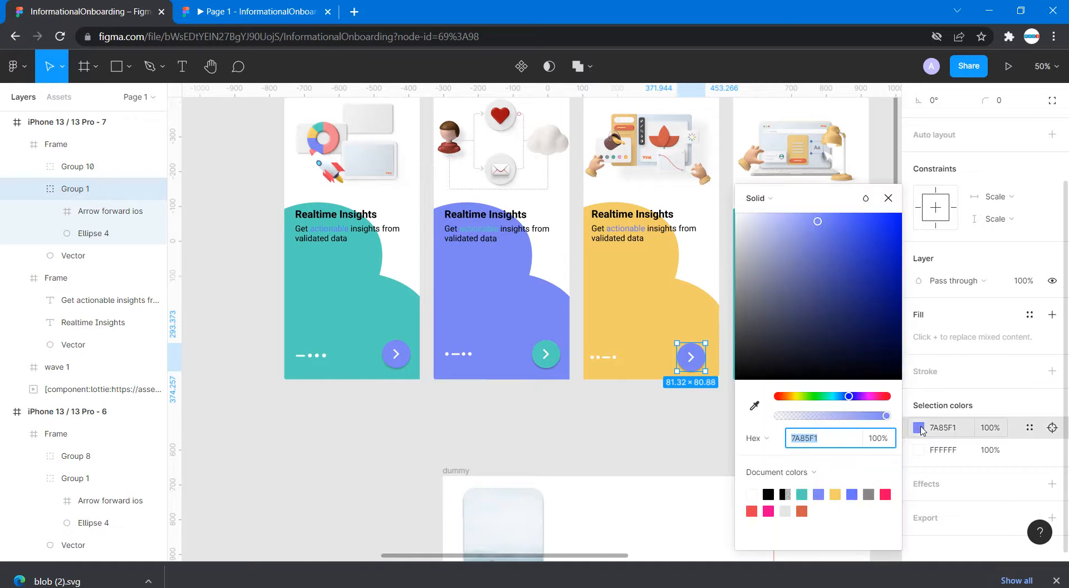
left_click(887, 494)
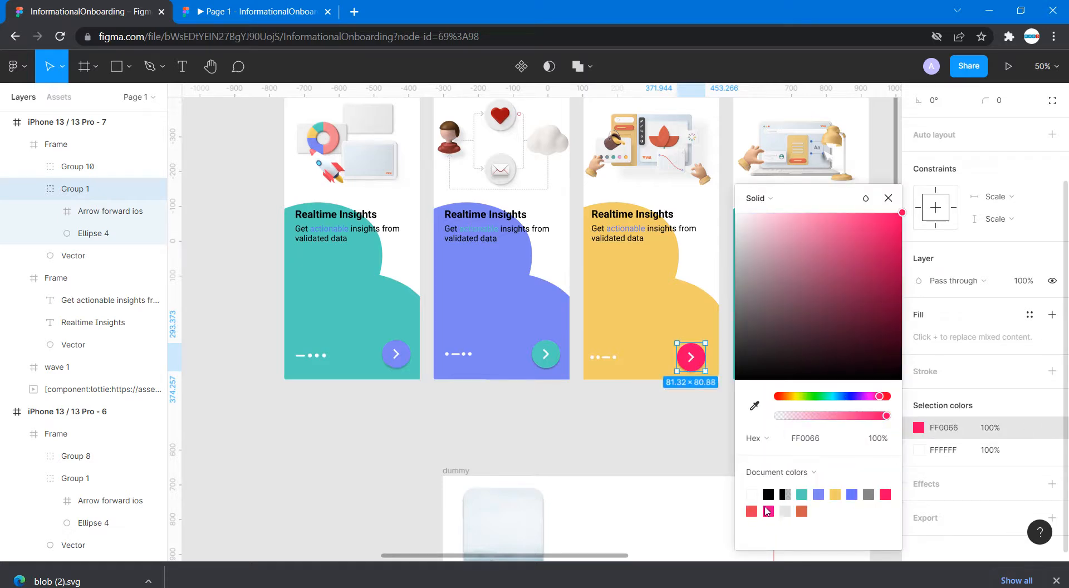
left_click(803, 511)
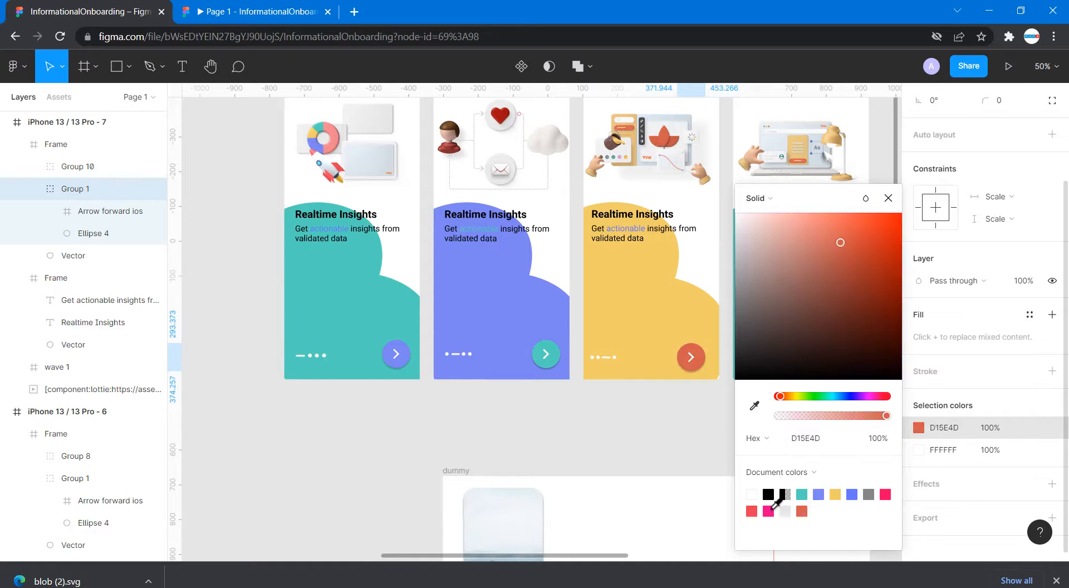
left_click(752, 510)
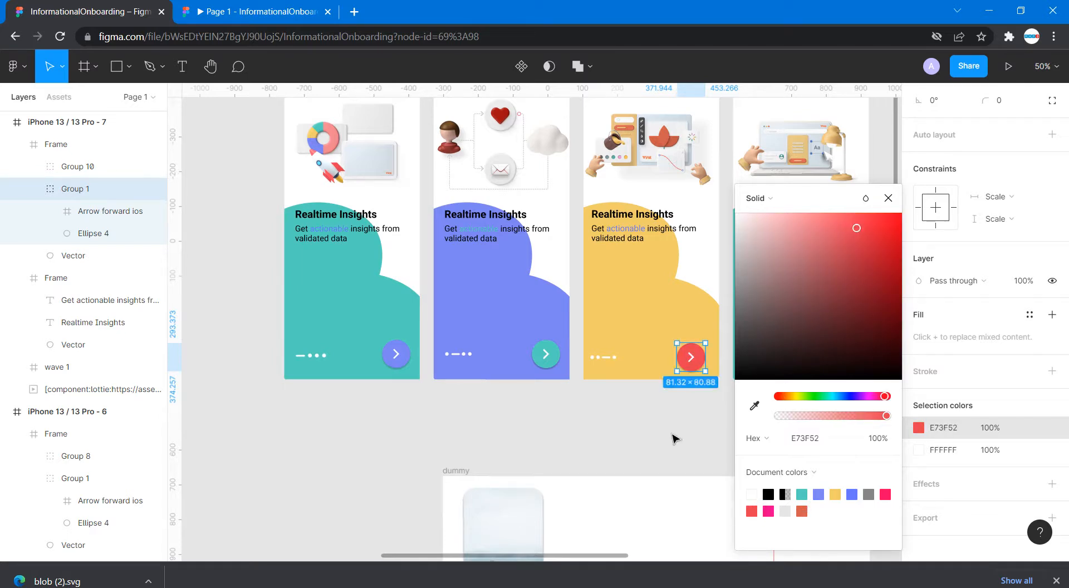
left_click(674, 439)
- Recolour only the word "actionable" in the iPhone 13 / 13 Pro - 7 description with red E73F52 sampled from its arrow button
double_click(628, 226)
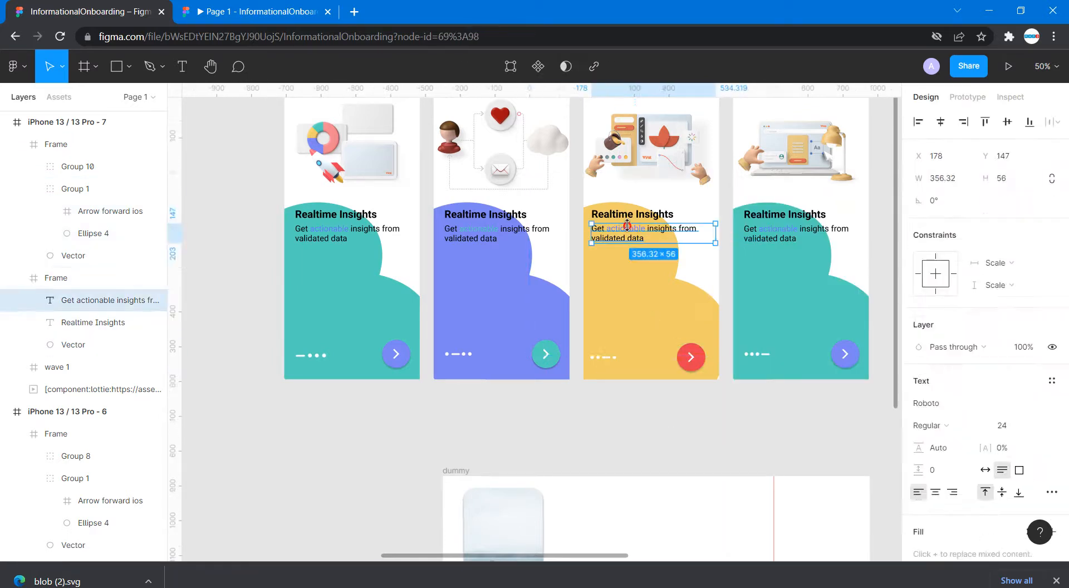
double_click(627, 226)
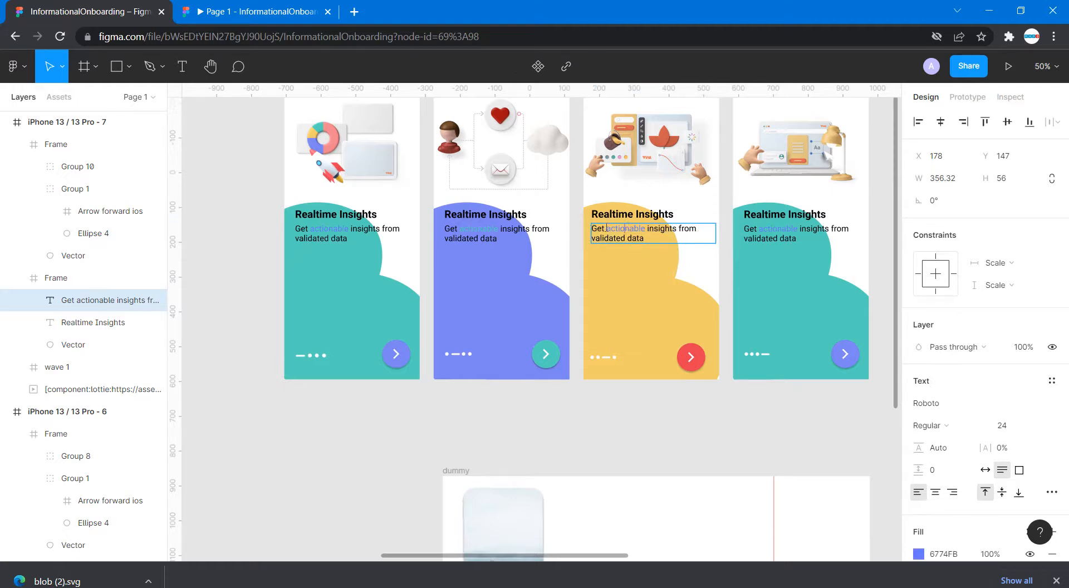
left_click_drag(606, 227, 643, 225)
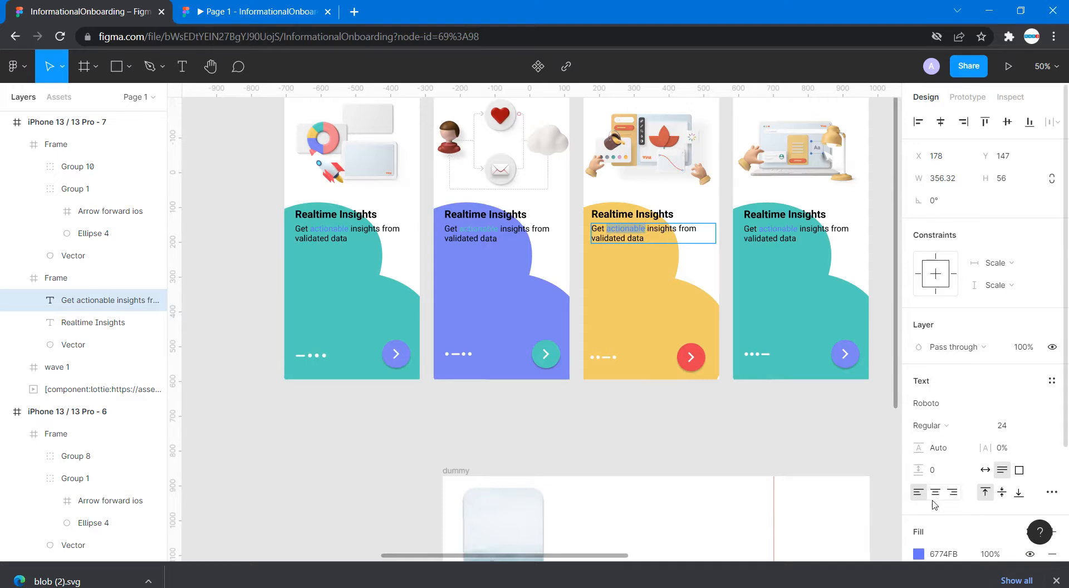
scroll(923, 556, "down", 2)
left_click(919, 487)
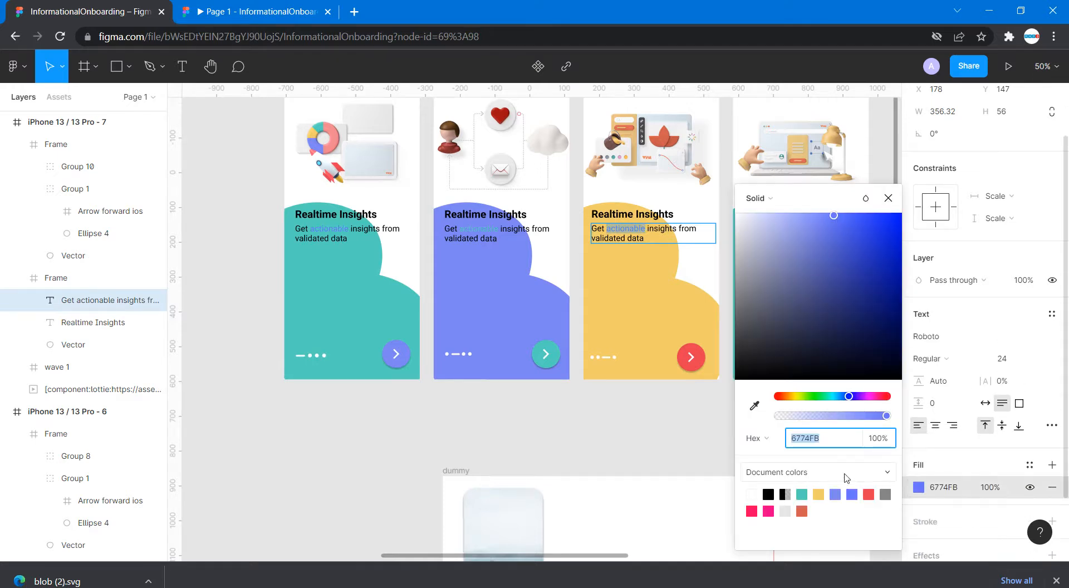
left_click(755, 405)
left_click(704, 353)
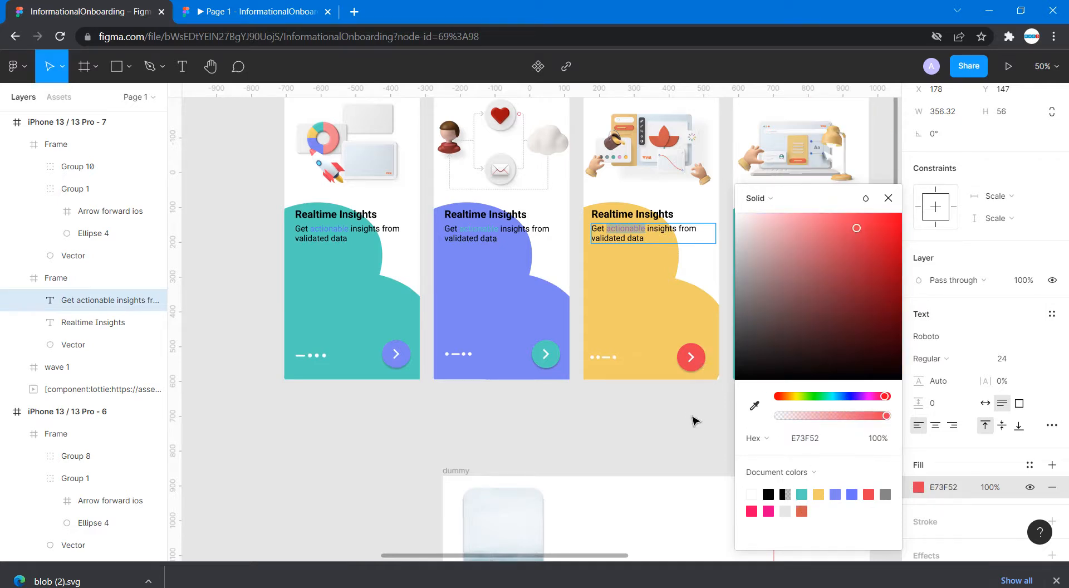
key("Escape")
- Fill the lower rounded background shape on iPhone 13 / 13 Pro - 8 with the pink document colour FF0066
scroll(695, 420, "right", 4)
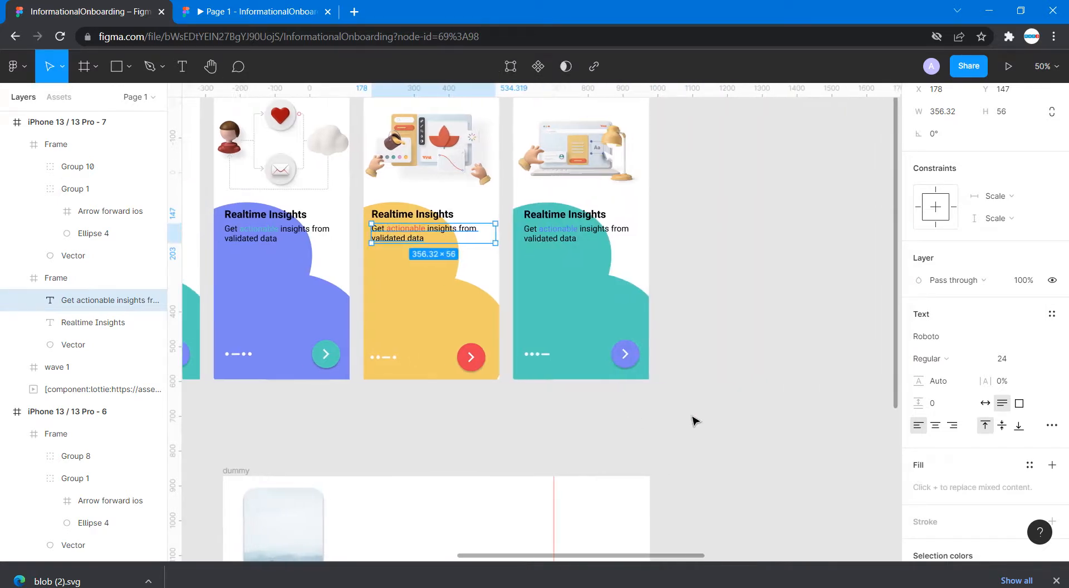
left_click(624, 308)
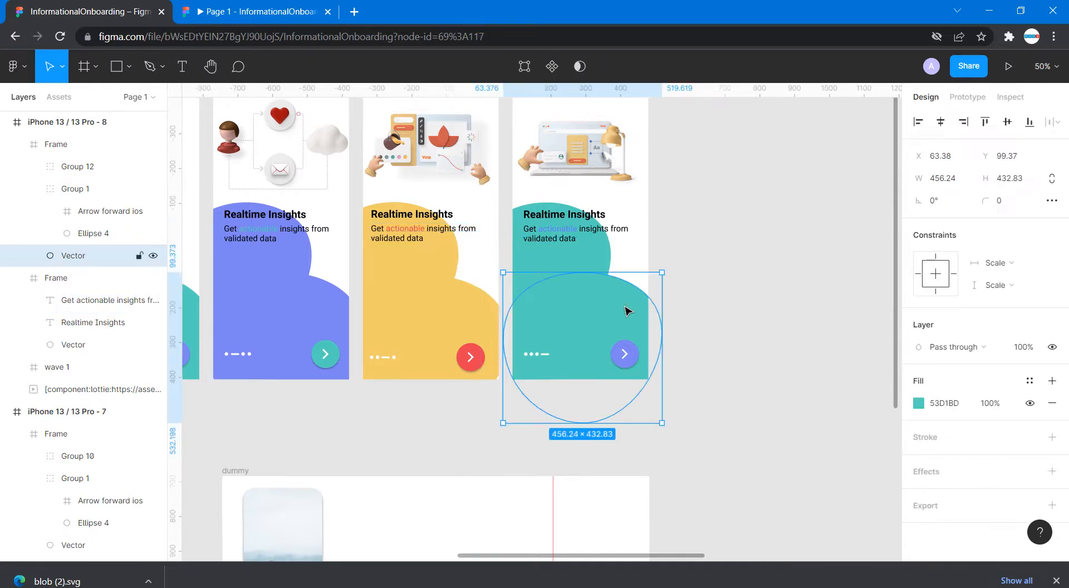
scroll(591, 402, "left", 2)
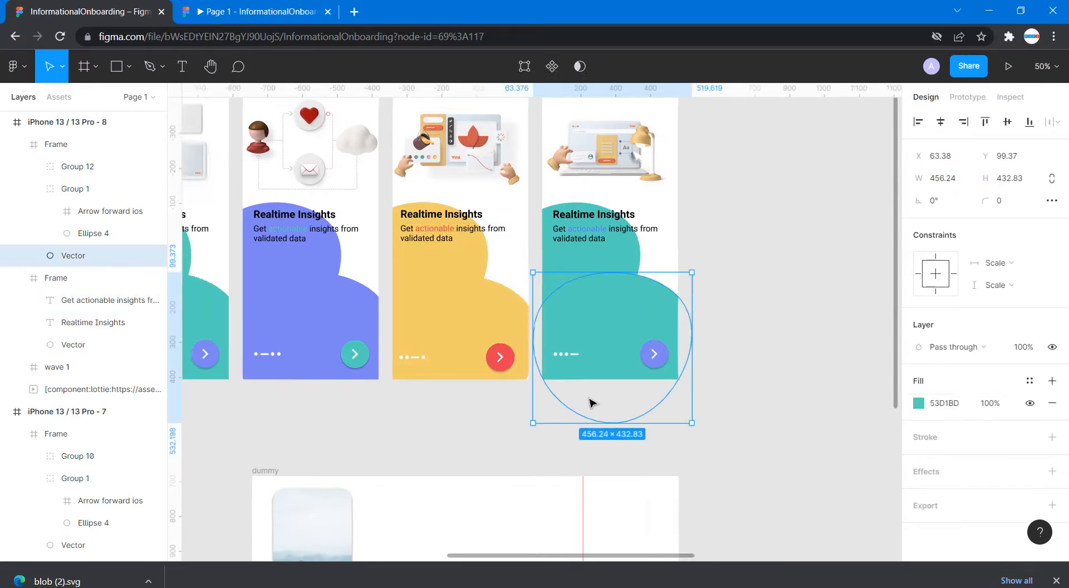
scroll(592, 403, "right", 2)
left_click(917, 401)
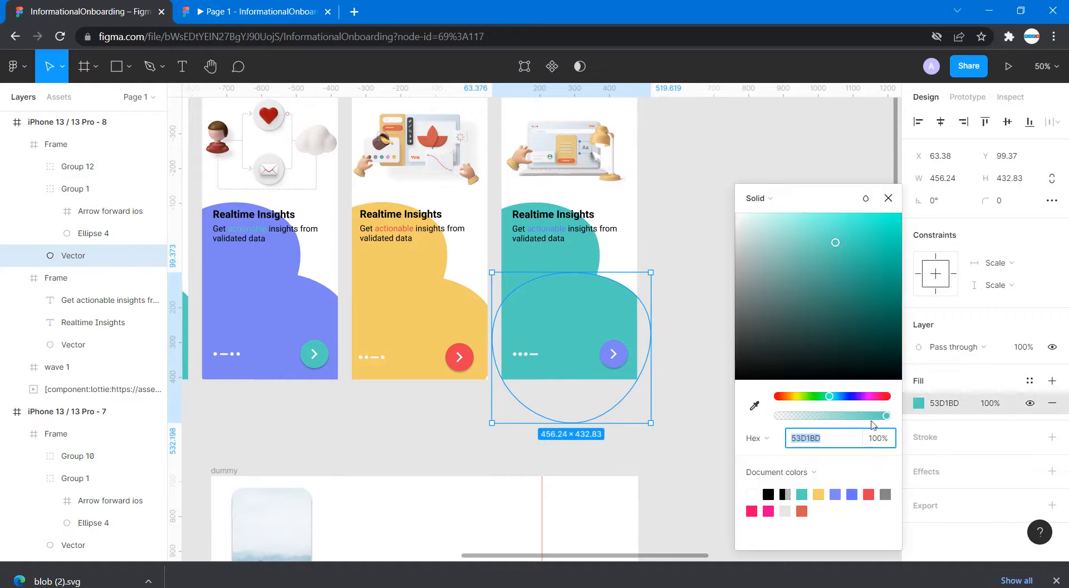
left_click(751, 509)
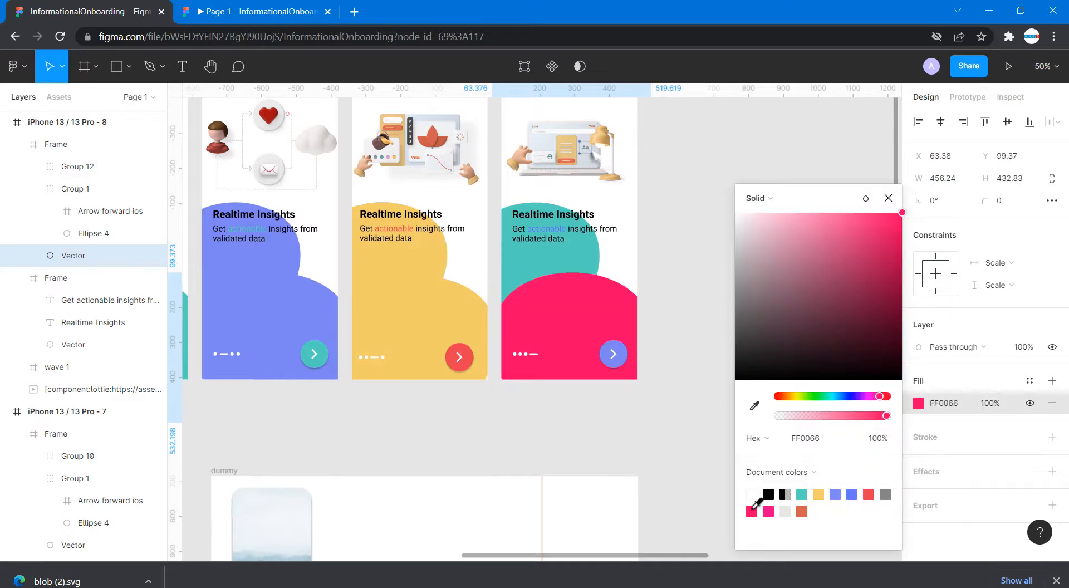
left_click(591, 255)
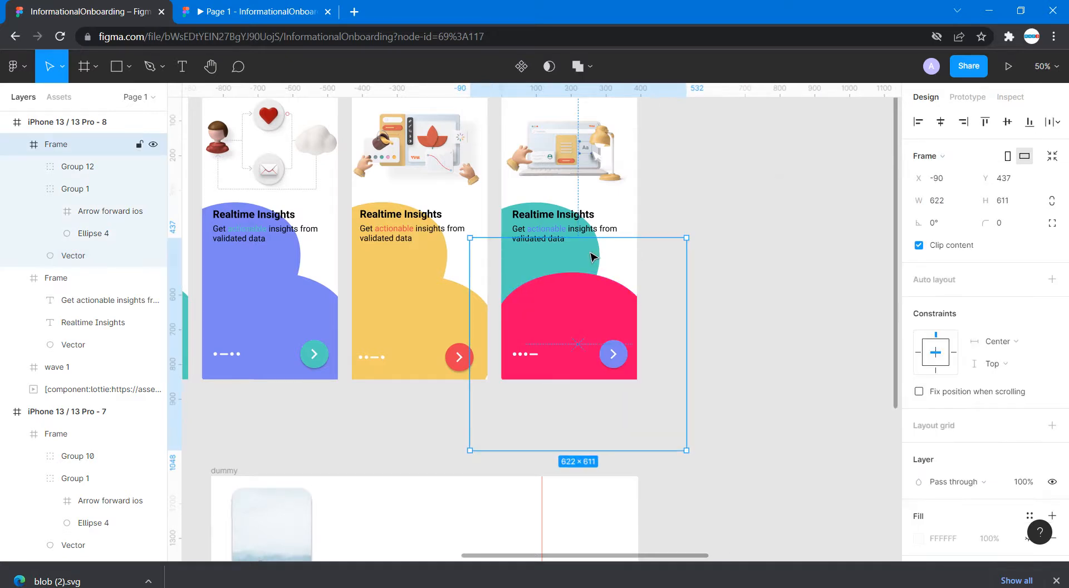
- Fill the upper rounded background shape on iPhone 13 / 13 Pro - 8 with the pink document colour FF0066
left_click(548, 213)
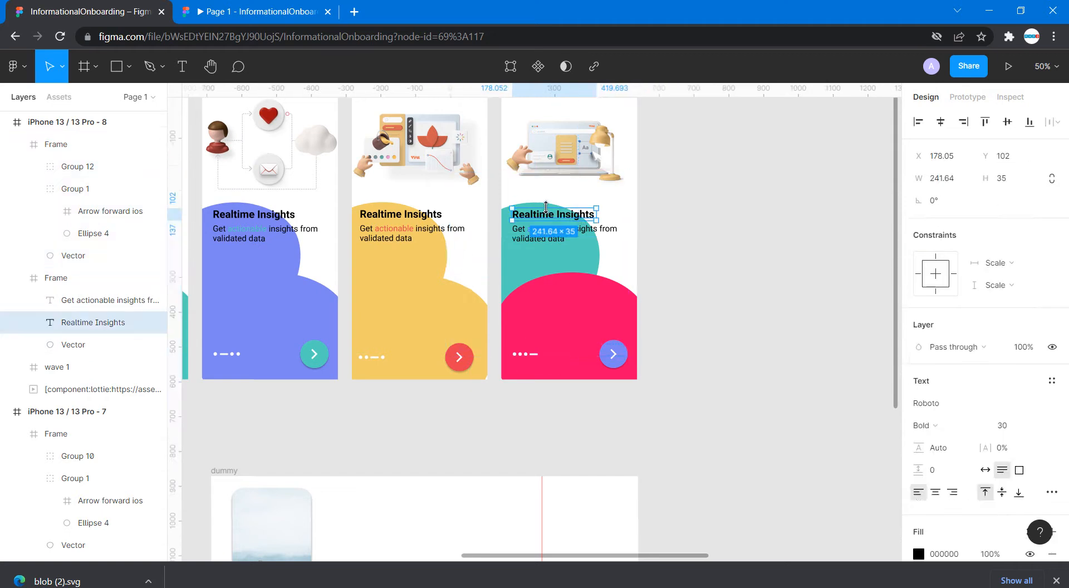
left_click(513, 267)
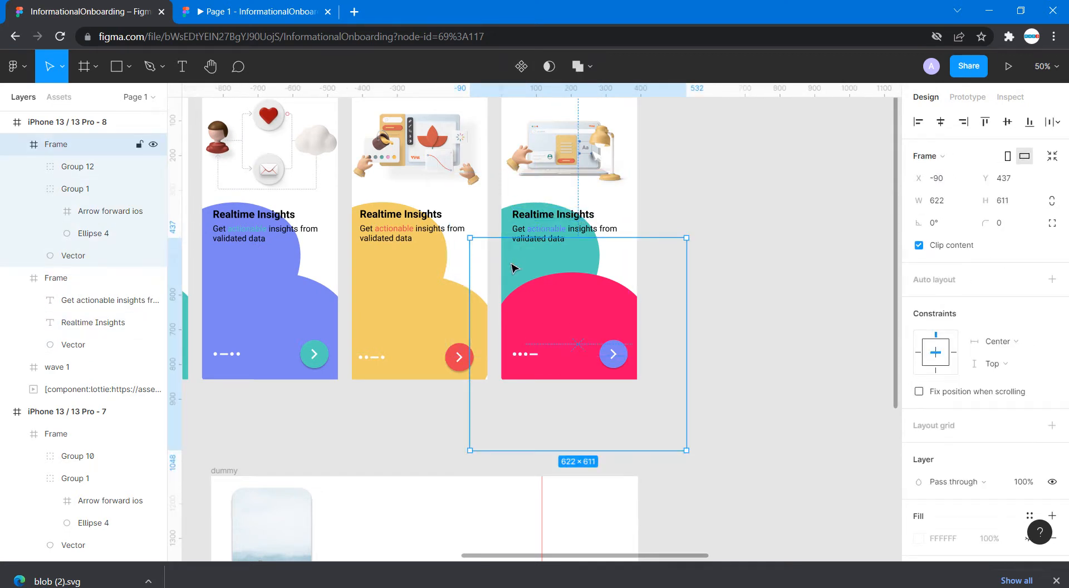
left_click(502, 222)
left_click(503, 223)
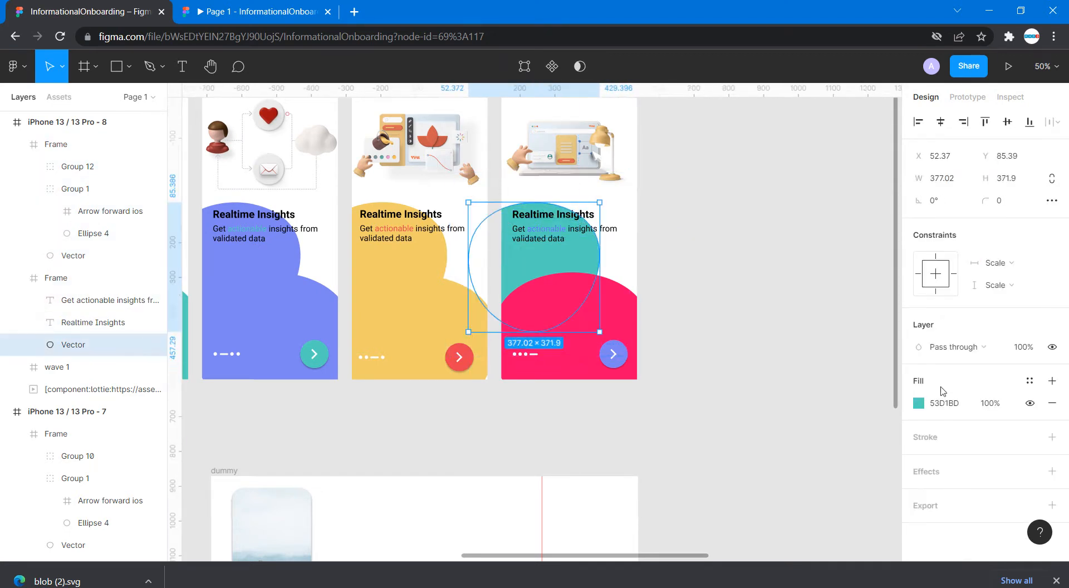
left_click(919, 403)
left_click(751, 511)
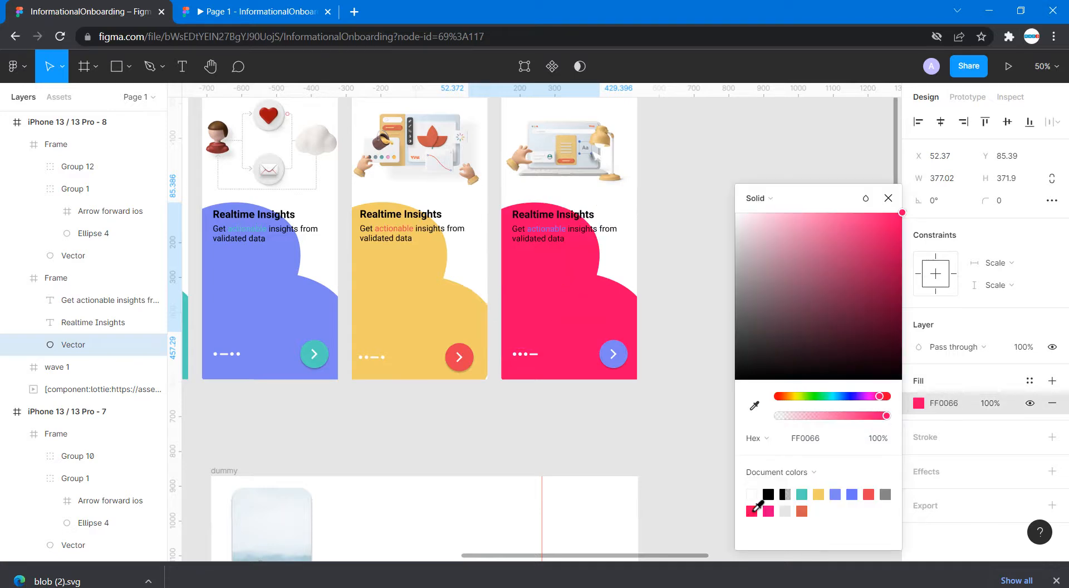
left_click(674, 452)
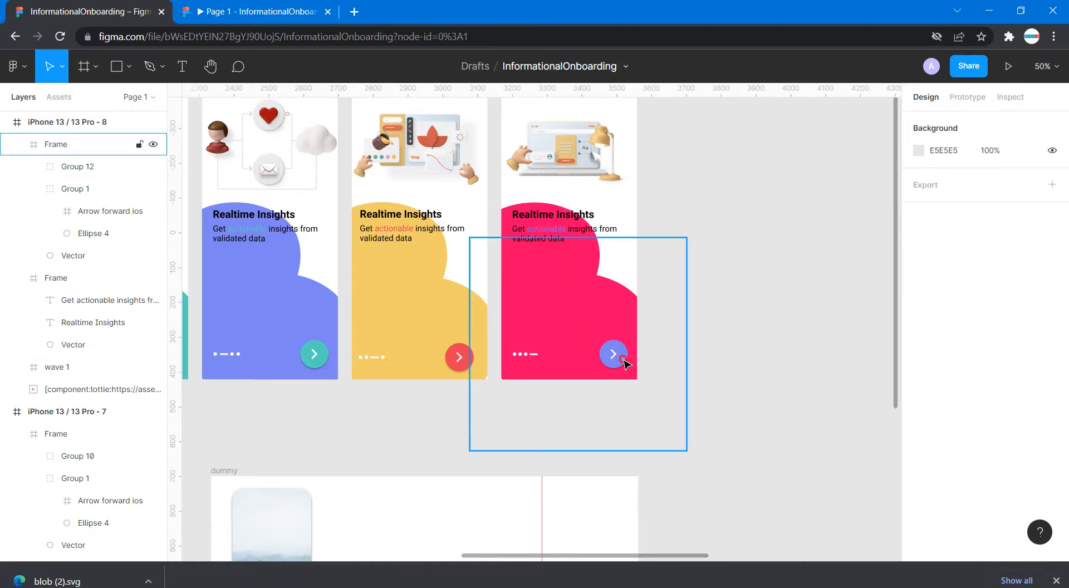
- Recolour the iPhone 13 / 13 Pro - 8 arrow button and the word "actionable" in its description yellow
left_click(624, 361)
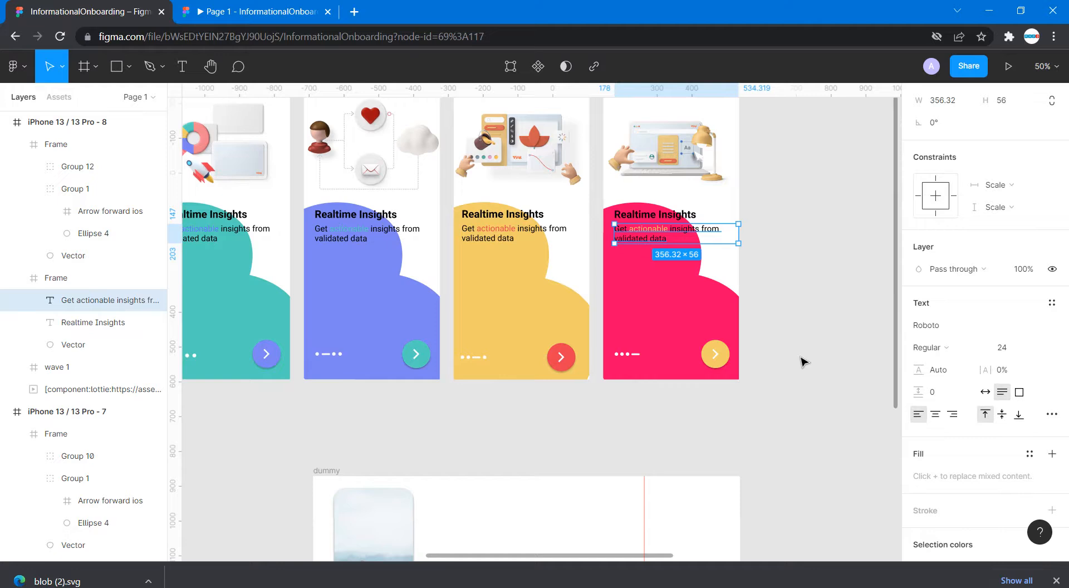
left_click(802, 361)
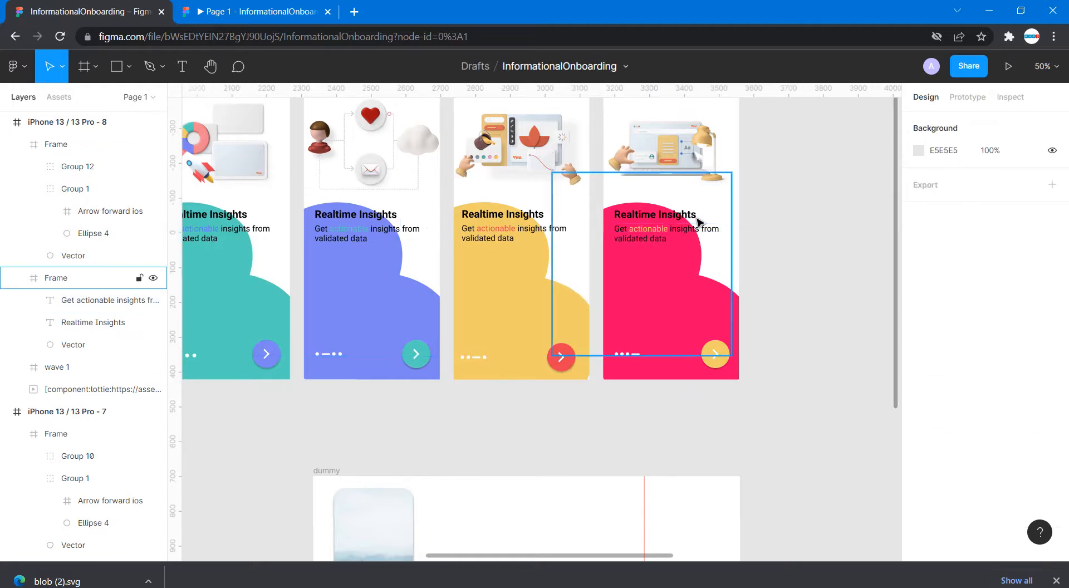
- Compare the recoloured copies with the original screens, select iPhone 13 / 13 Pro - 5 and test its arrow button in the prototype preview
scroll(779, 323, "left", 1)
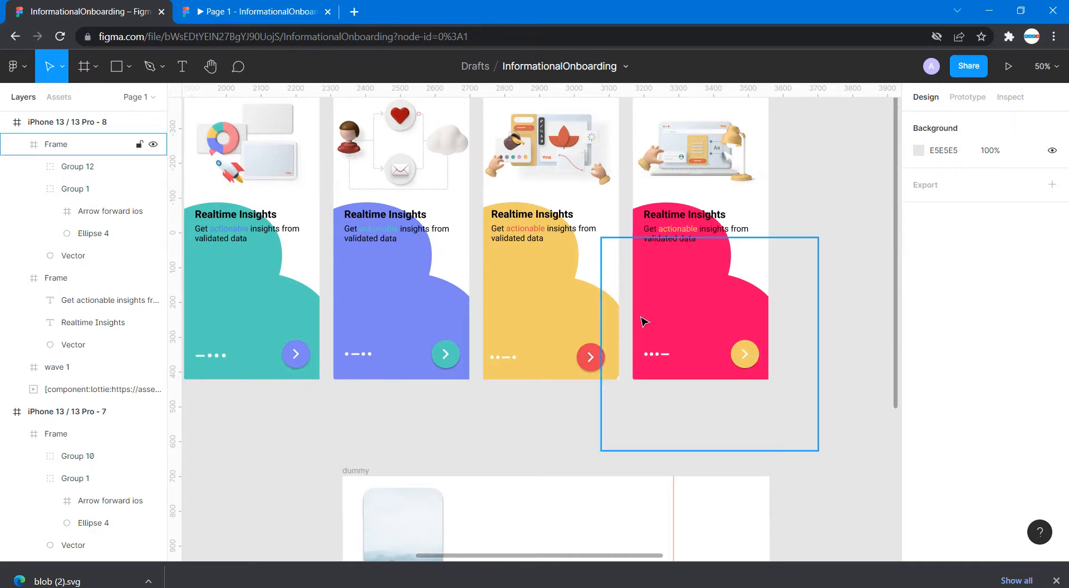
scroll(640, 317, "left", 4)
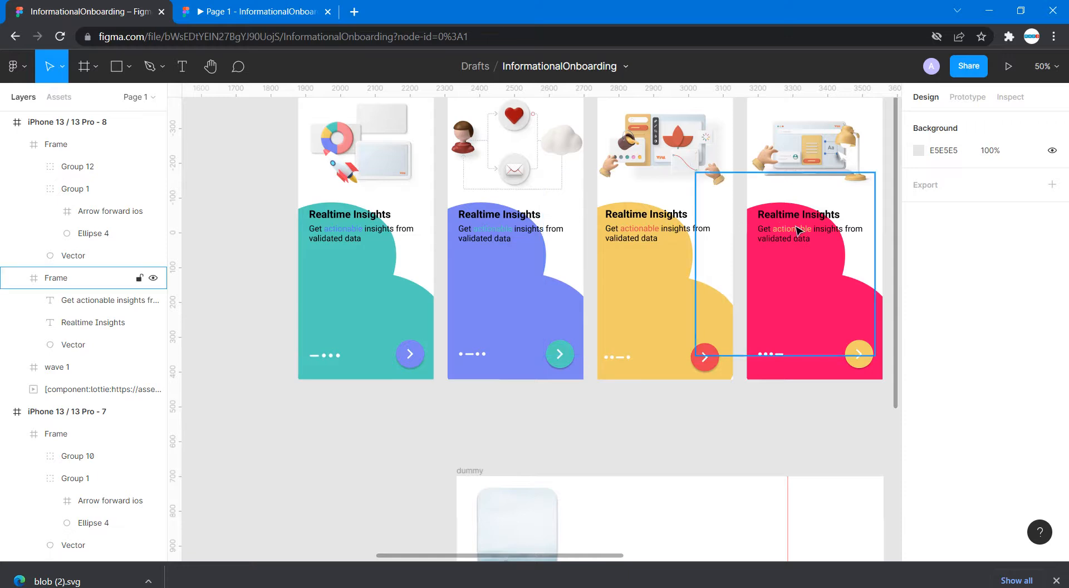
scroll(631, 235, "left", 10)
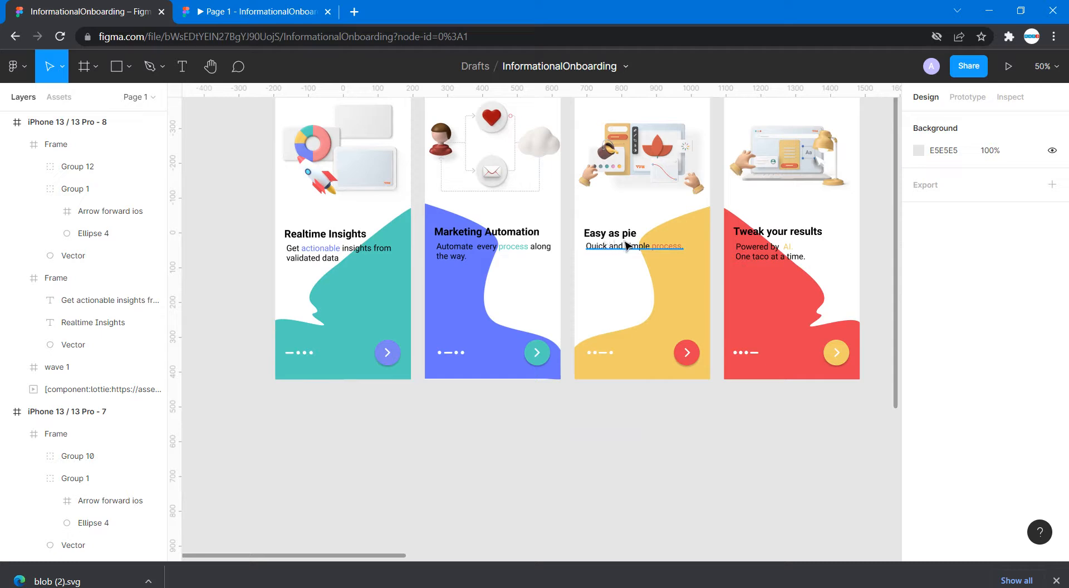
scroll(654, 252, "right", 4)
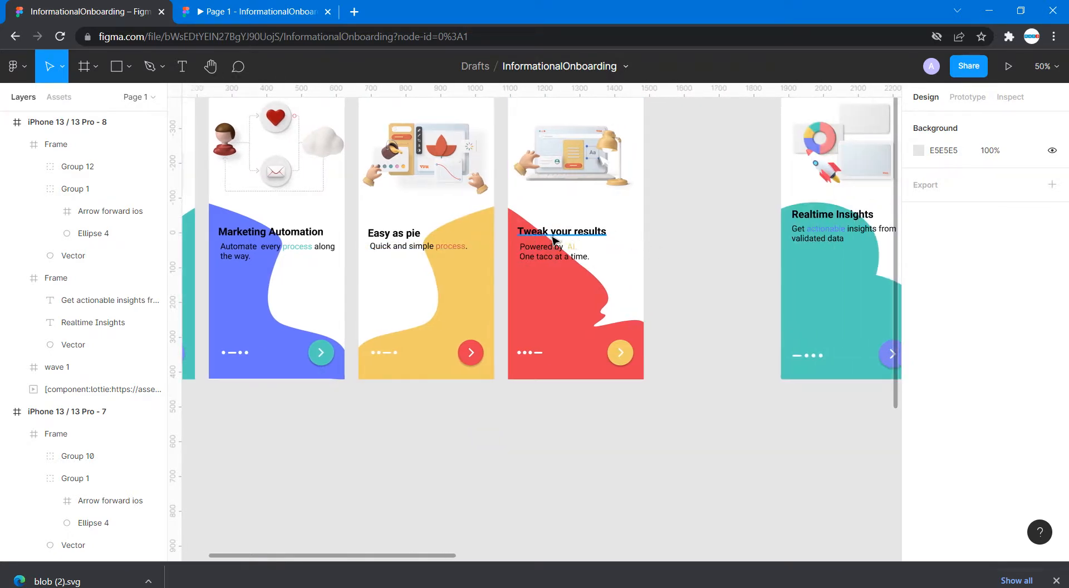
scroll(647, 238, "right", 7)
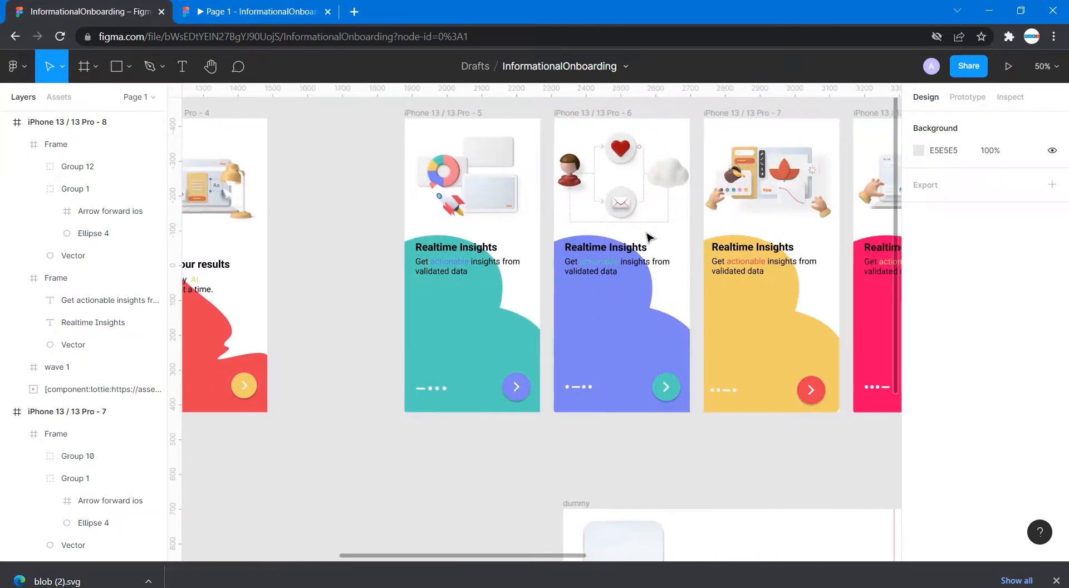
left_click(460, 113)
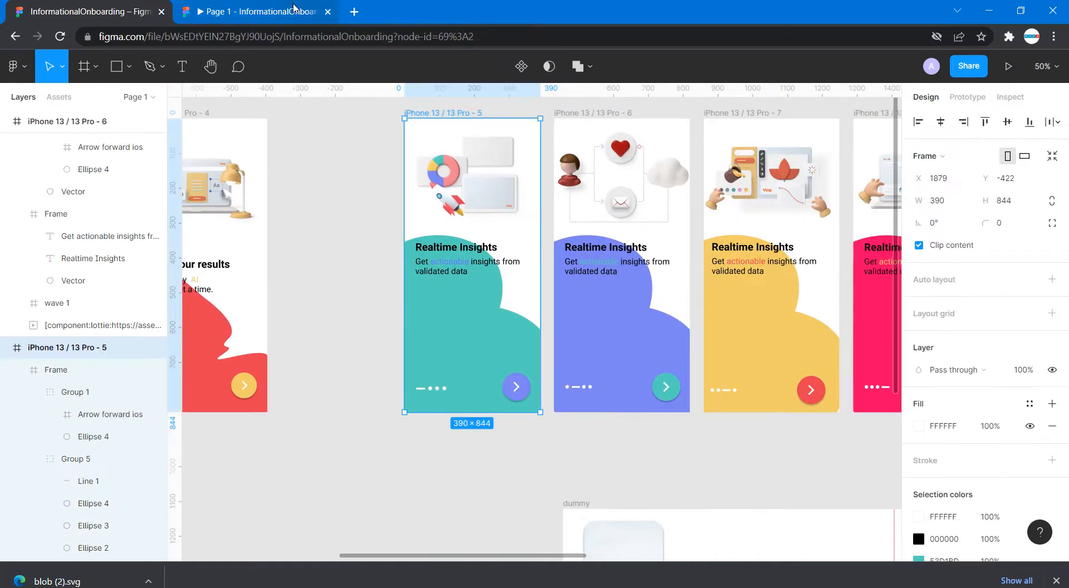
left_click(293, 8)
left_click(595, 471)
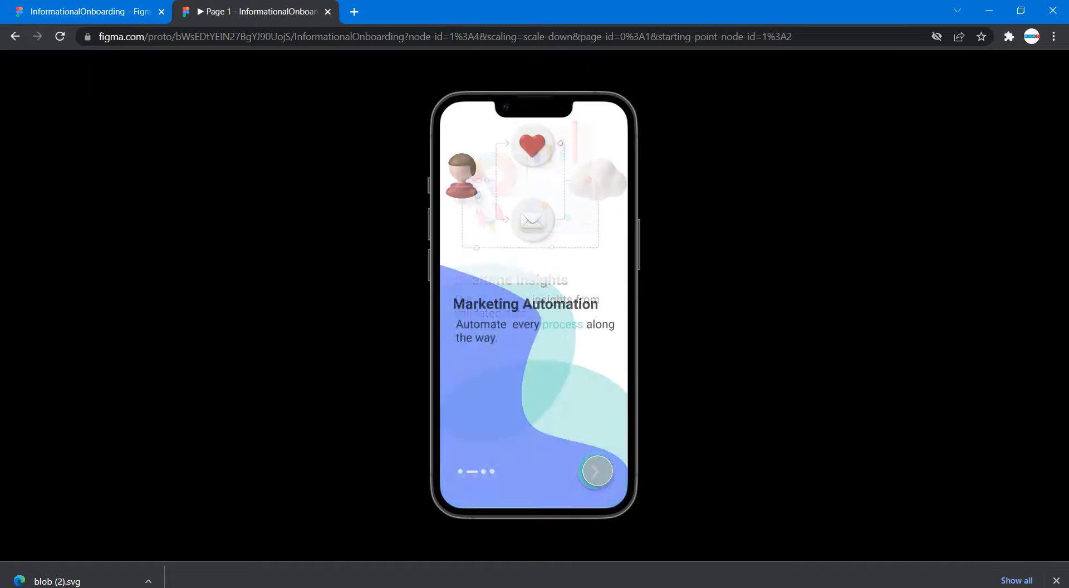
- Present the prototype from iPhone 13 / 13 Pro - 5 and advance through the four duplicated screens with their arrow buttons, returning to the first
left_click(132, 12)
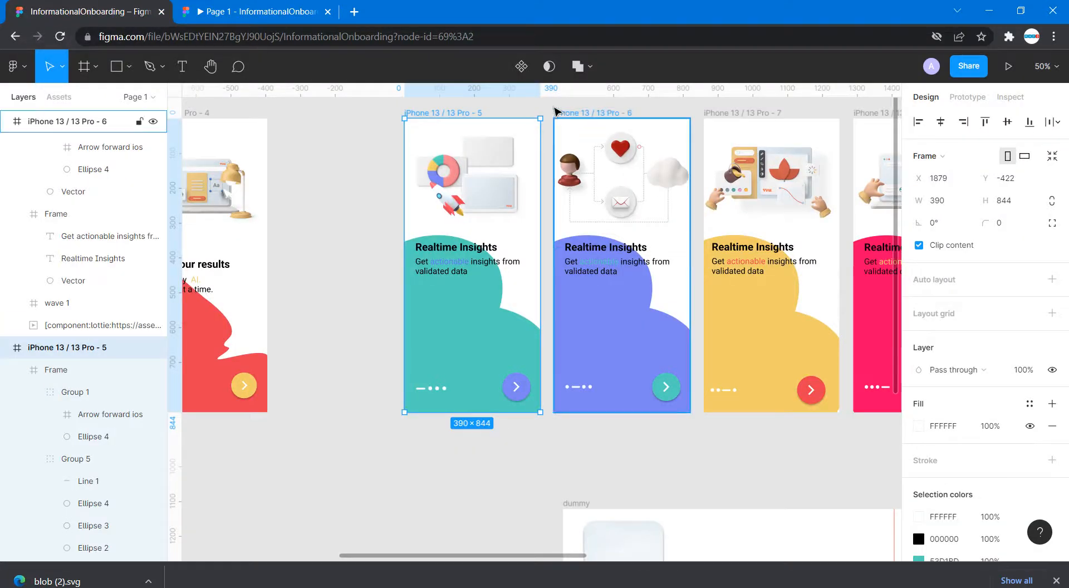
left_click(1009, 67)
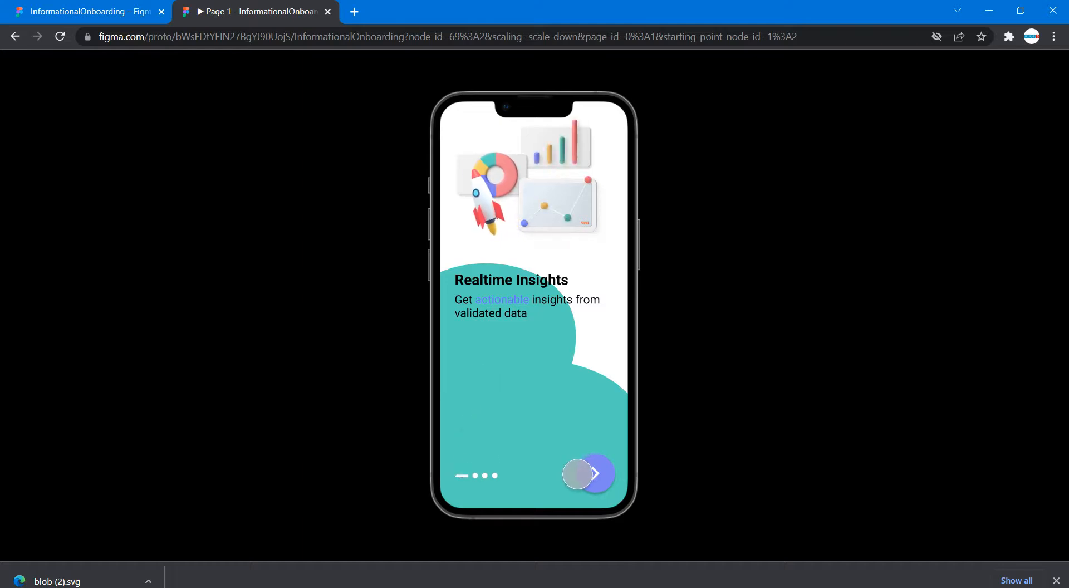
left_click(601, 486)
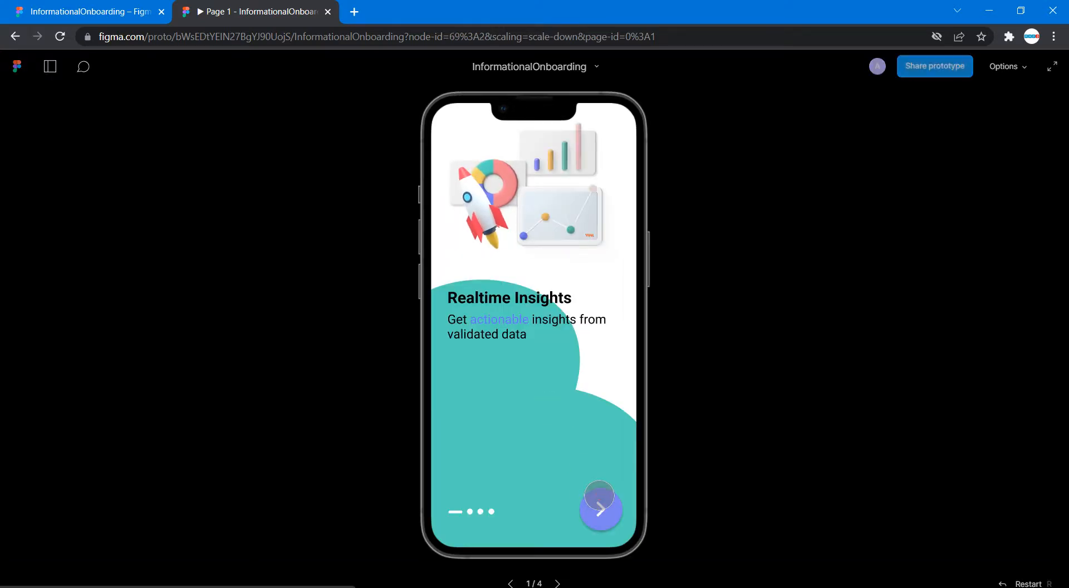
left_click(599, 495)
left_click(599, 495)
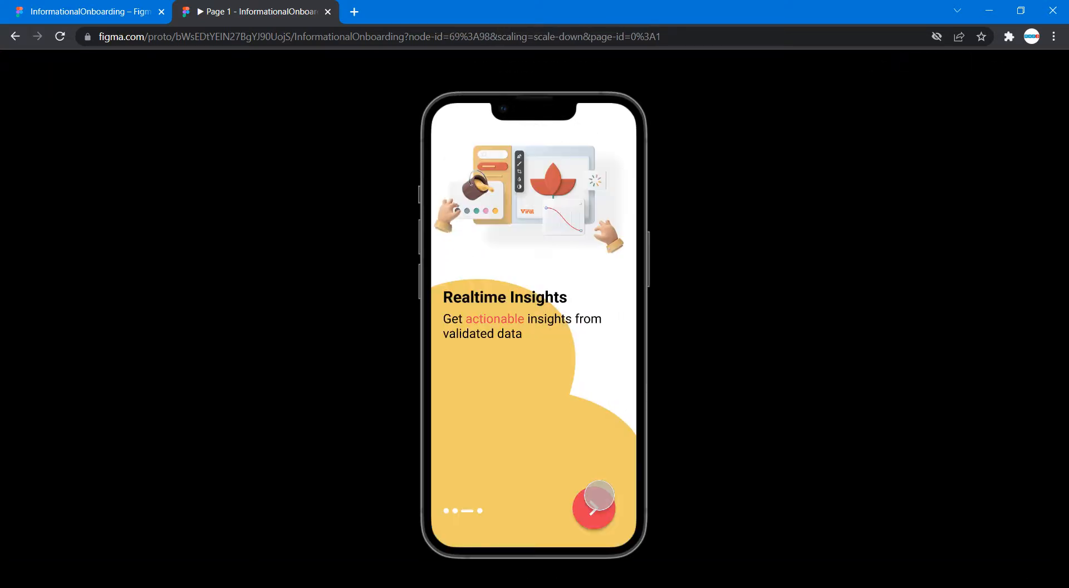
left_click(599, 495)
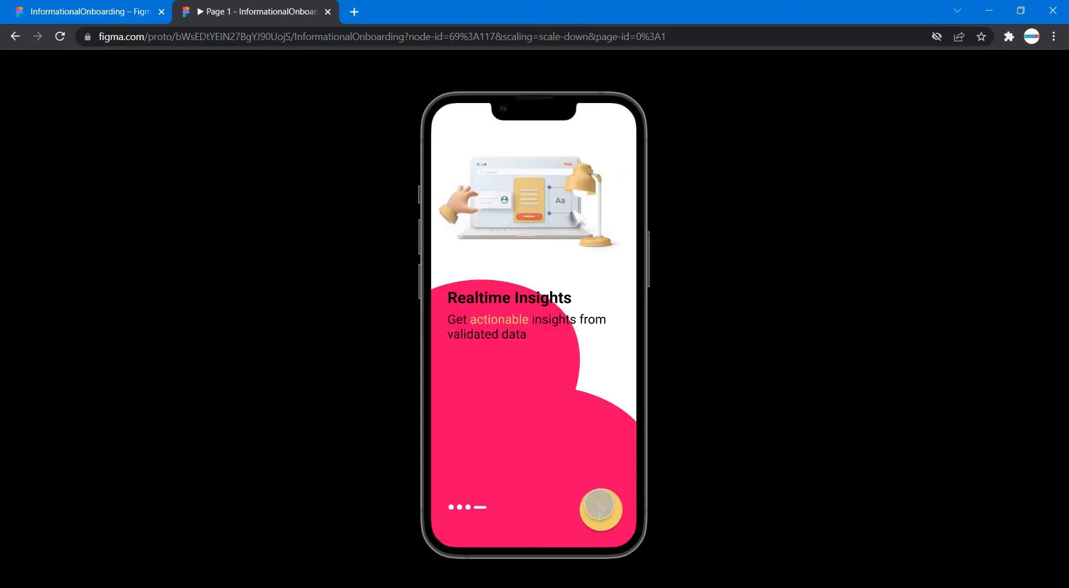
left_click(598, 510)
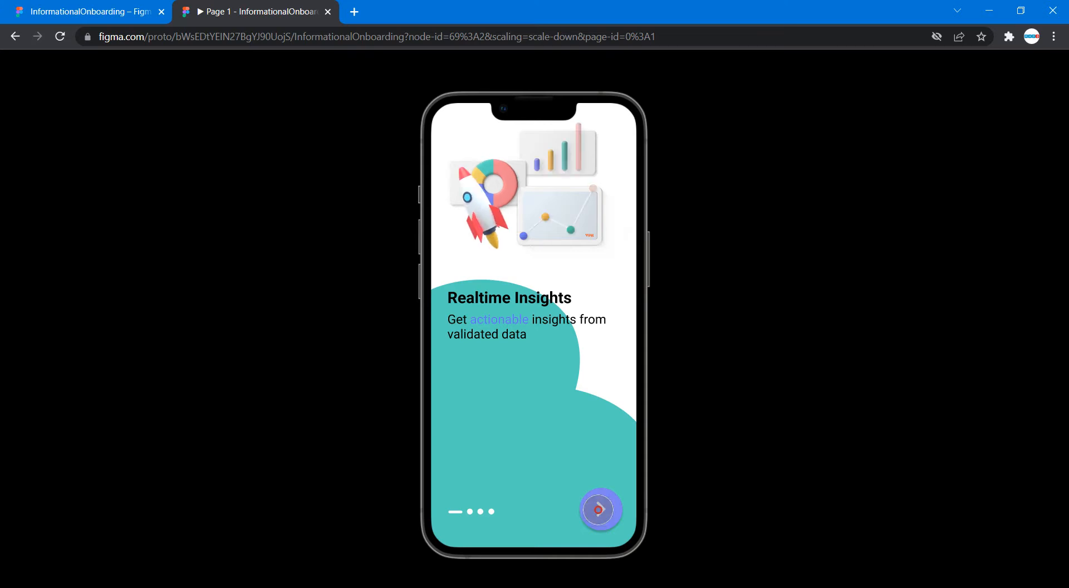